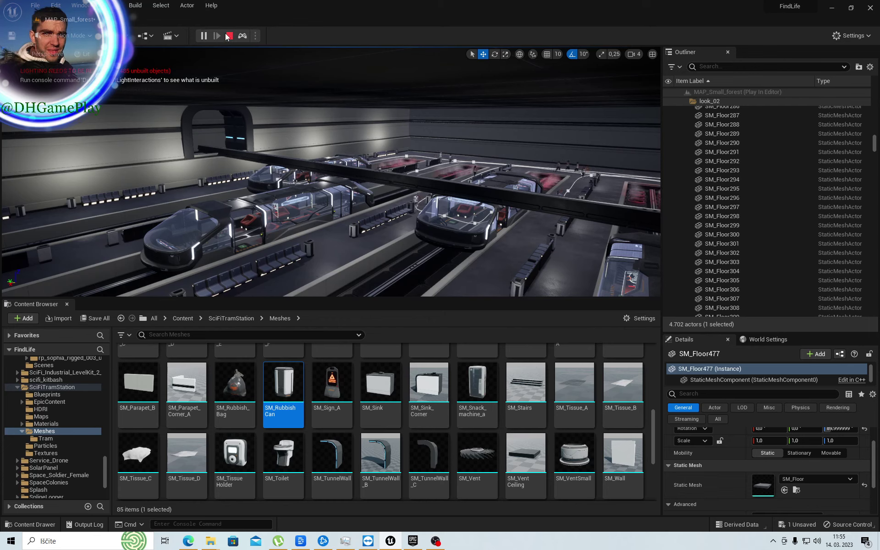
- End the play session and delete the BP_Tram3 tram from the station
left_click(228, 37)
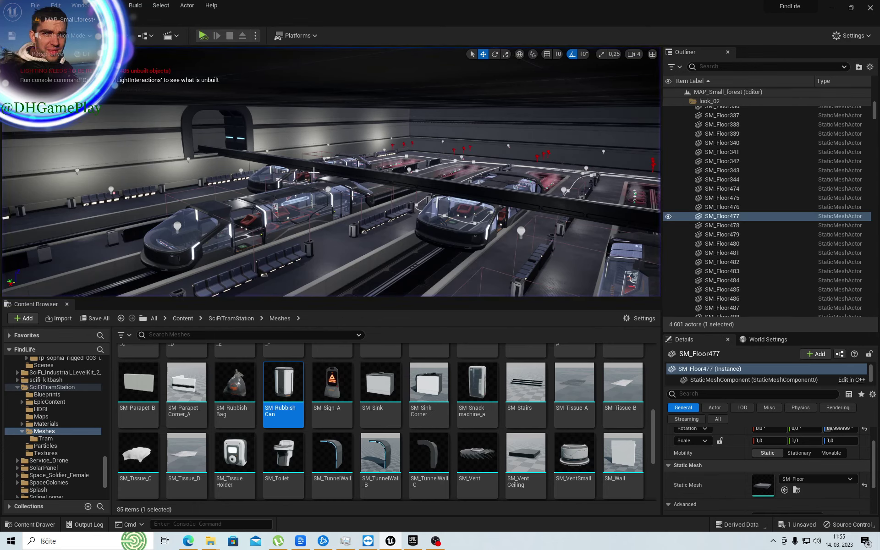
left_click(204, 243)
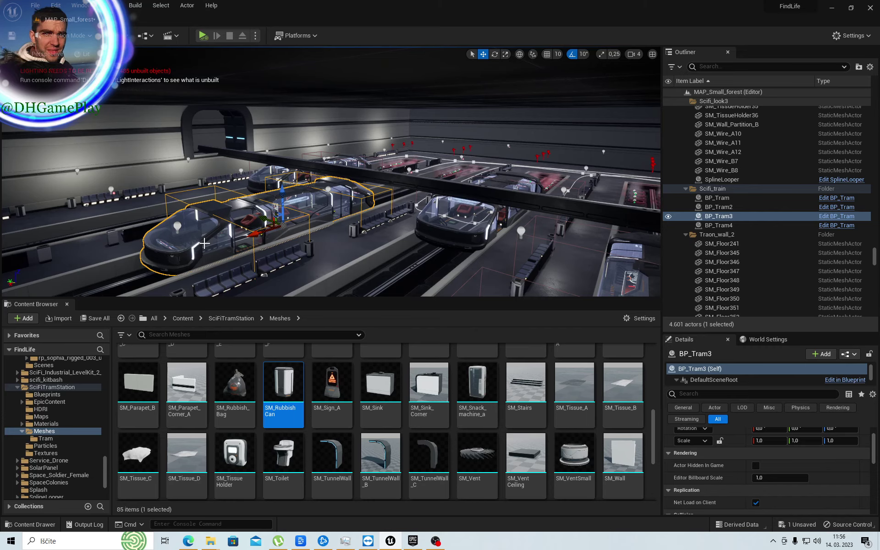
key("Delete")
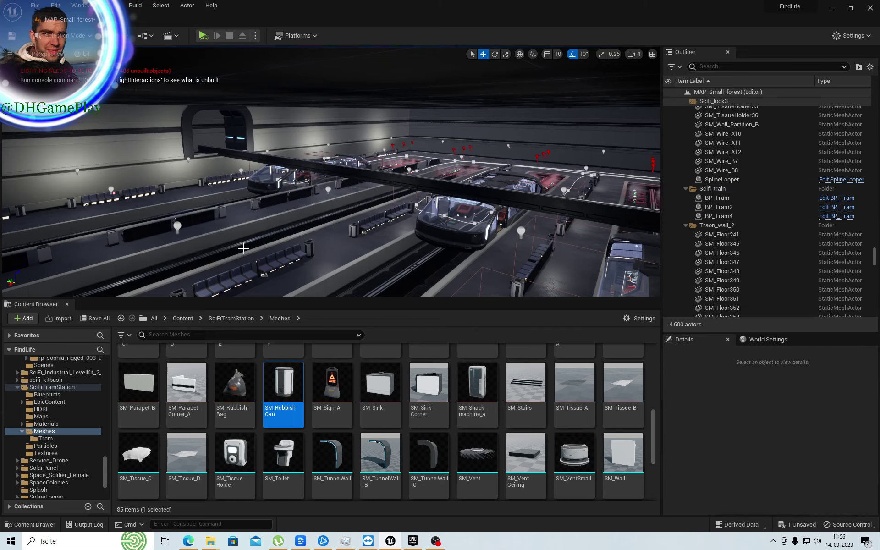
- Duplicate the SplineLooper actor with Ctrl+D to create SplineLooper2
right_click_drag(250, 250, 305, 238)
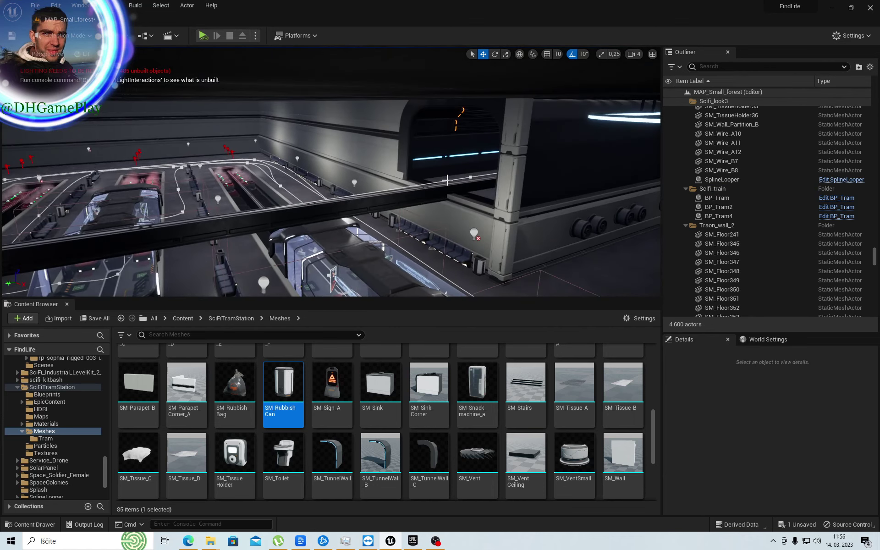
left_click(470, 177)
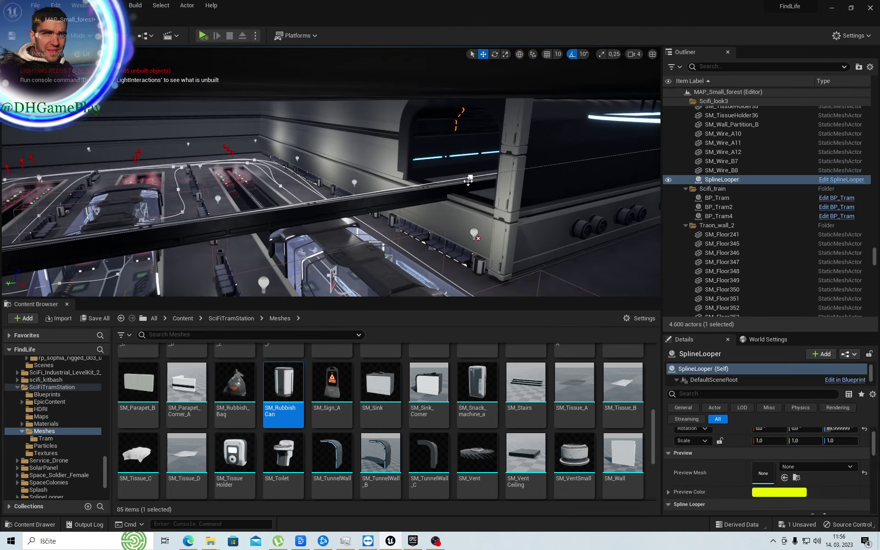
right_click_drag(324, 183, 320, 192)
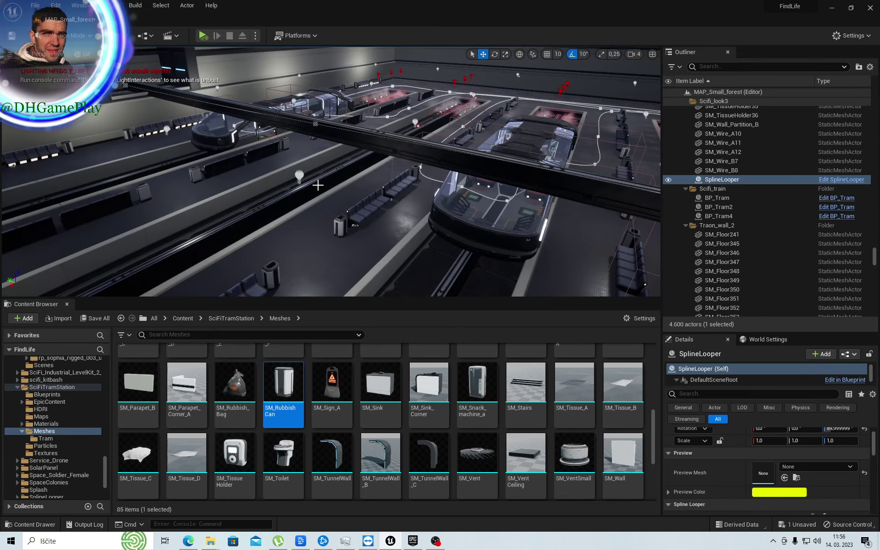
key("ctrl+d")
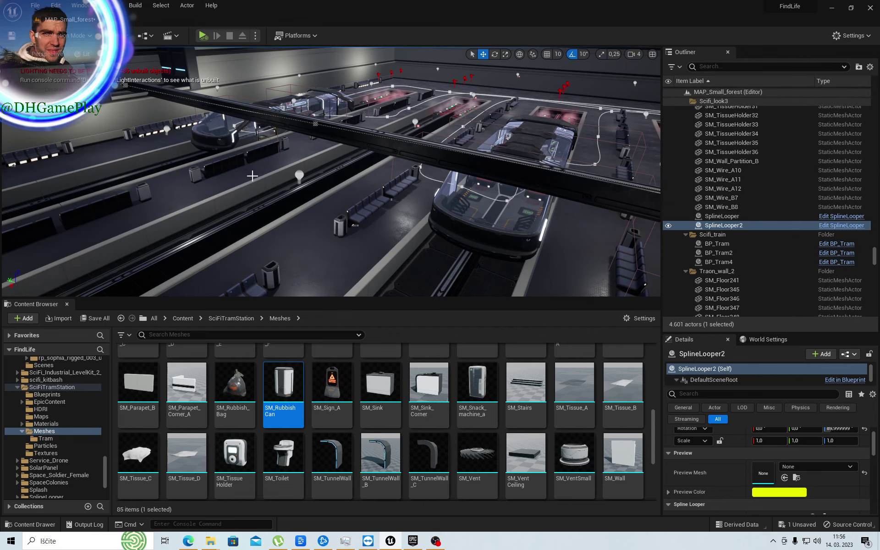
scroll(147, 61, "down", 2)
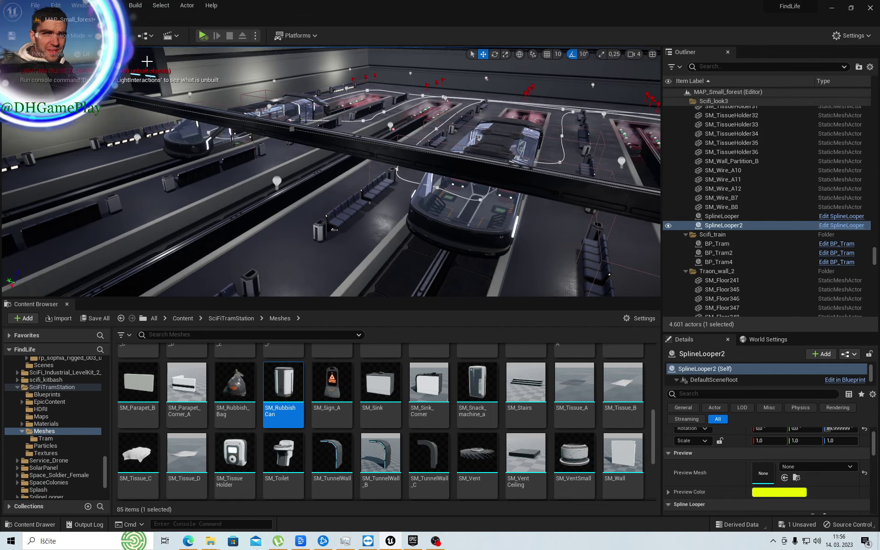
- With the Rotate tool active, select SplineLooper2 and focus the view on it
left_click(495, 54)
right_click_drag(642, 133, 642, 133)
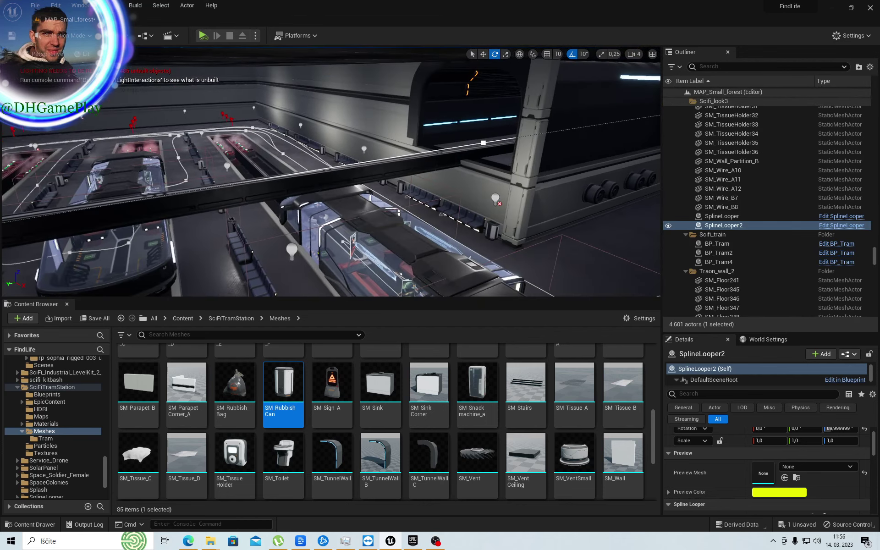
left_click(717, 216)
left_click(717, 226)
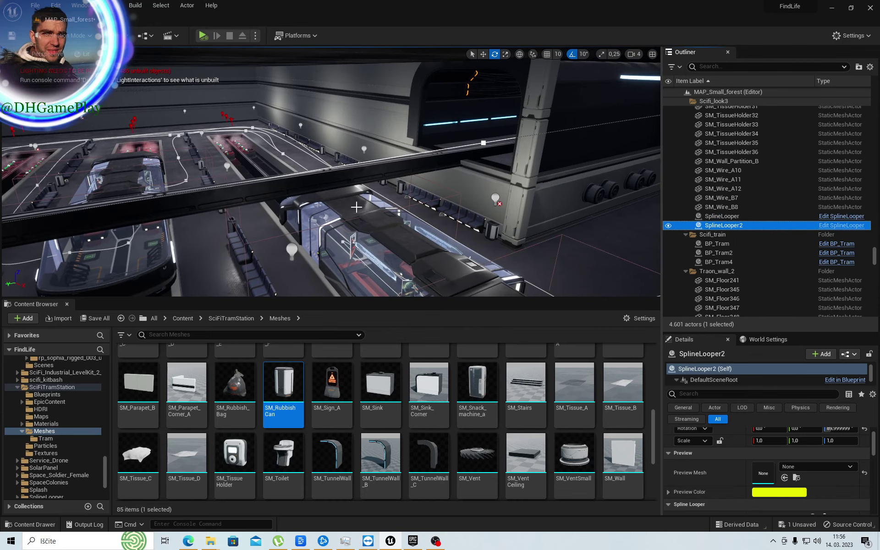
double_click(717, 226)
- Turn SplineLooper2 -90° on Z, then slide it sideways along Y across the roof
right_click_drag(436, 269, 443, 177)
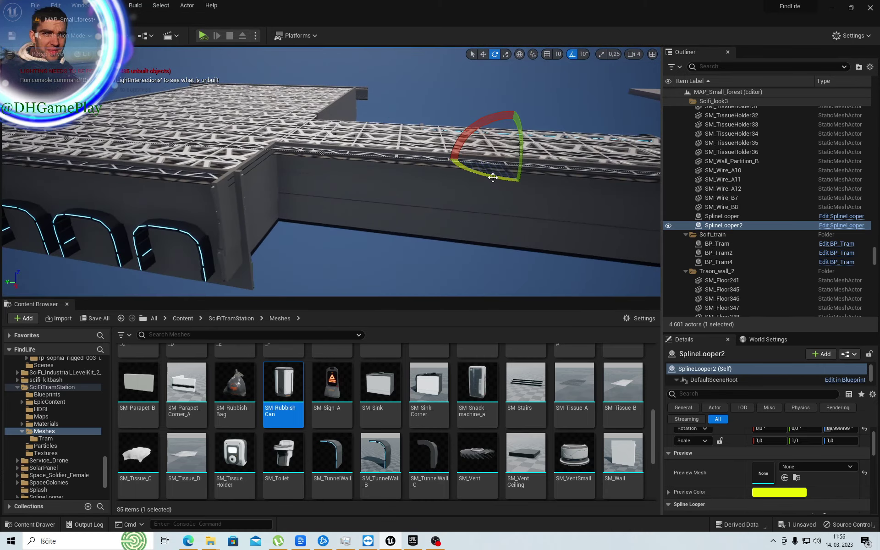
mouse_move(493, 178)
left_mouse_down()
mouse_move(659, 295)
mouse_move(589, 295)
left_mouse_up()
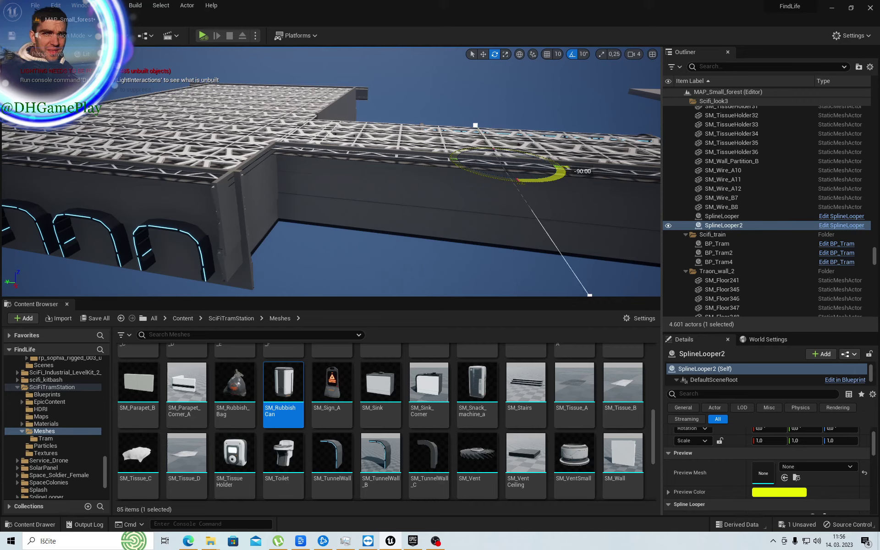
left_click_drag(590, 295, 503, 249)
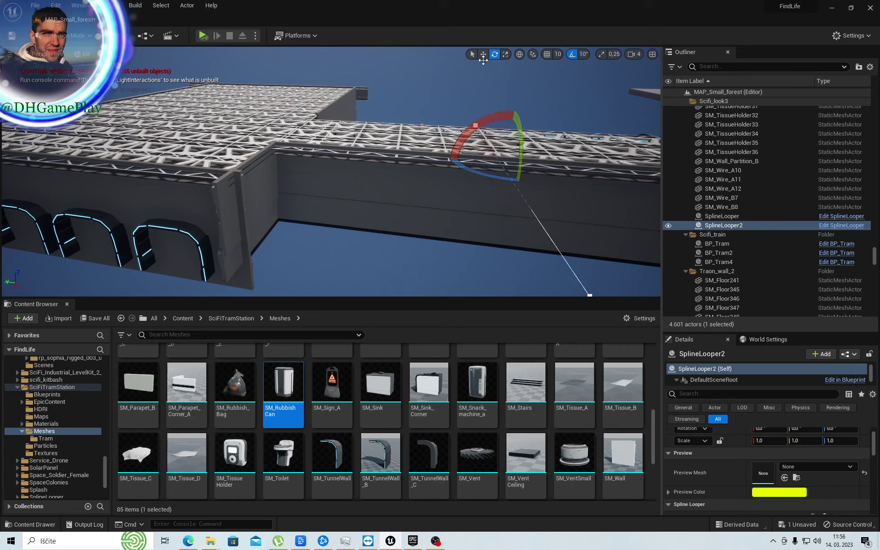
left_click(482, 55)
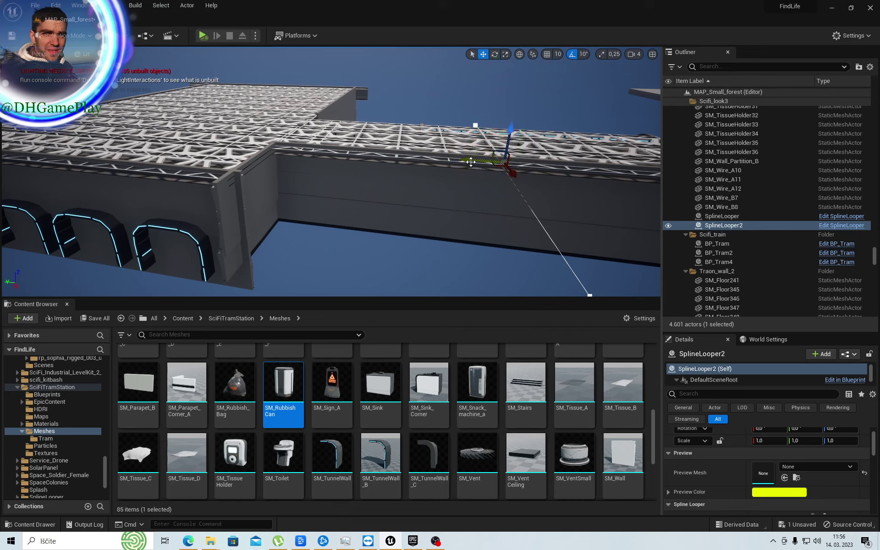
left_click_drag(454, 163, 109, 124)
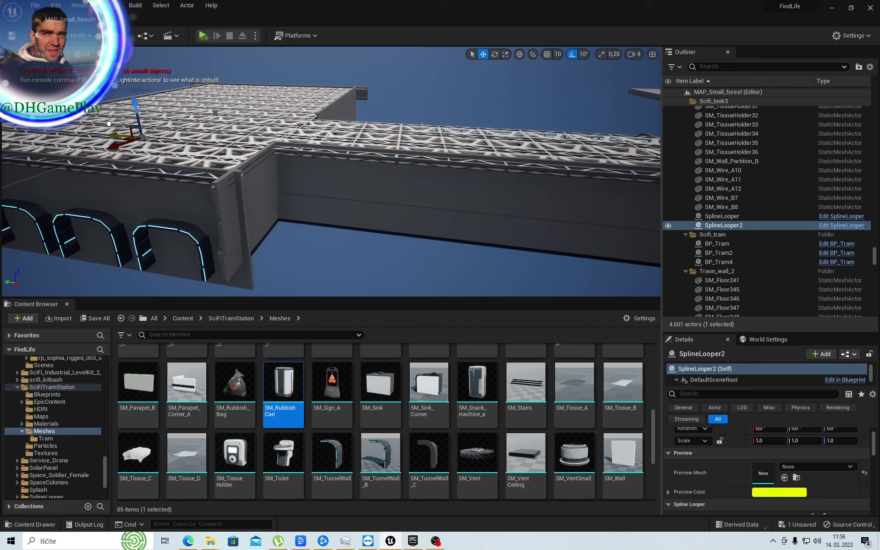
- Lower SplineLooper2 down to the platform floor with the Z arrow
mouse_move(188, 143)
right_mouse_down()
mouse_move(174, 156)
mouse_move(175, 147)
right_mouse_up()
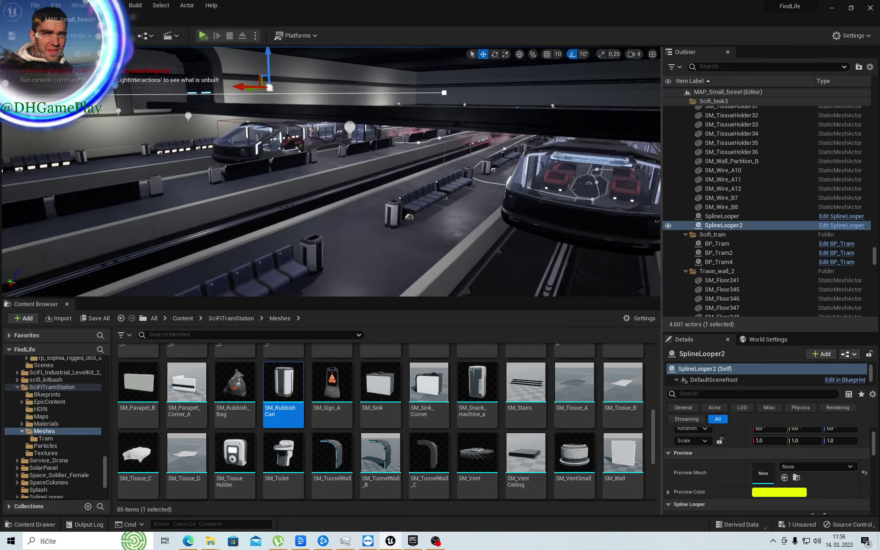
right_click_drag(174, 147, 165, 48)
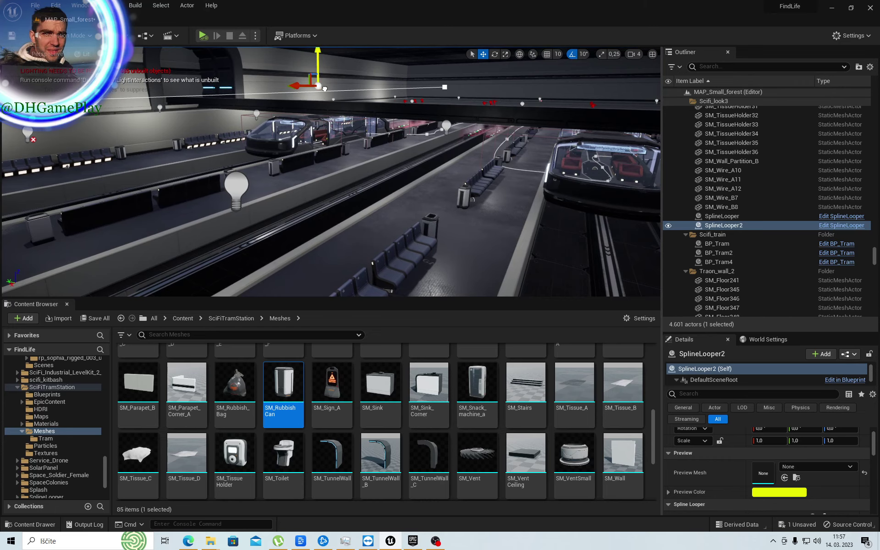
right_click_drag(318, 54, 326, 95)
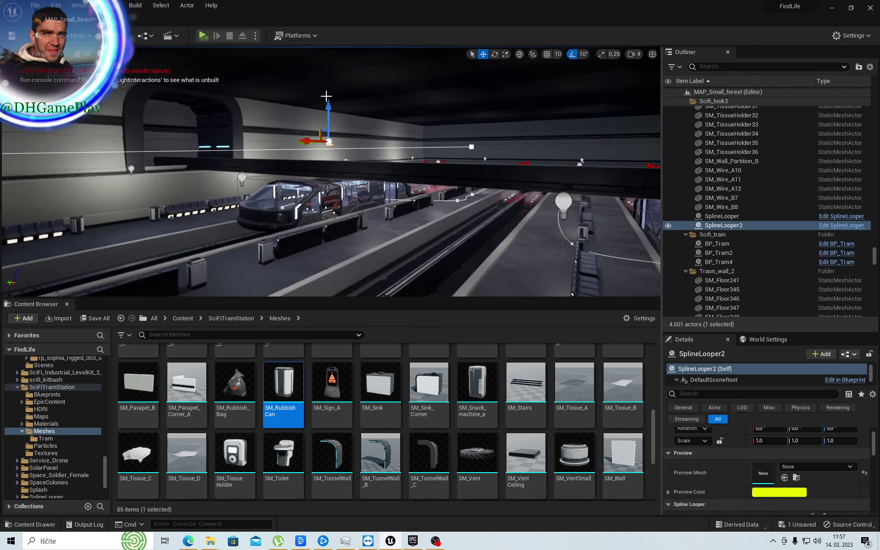
left_click_drag(328, 107, 364, 221)
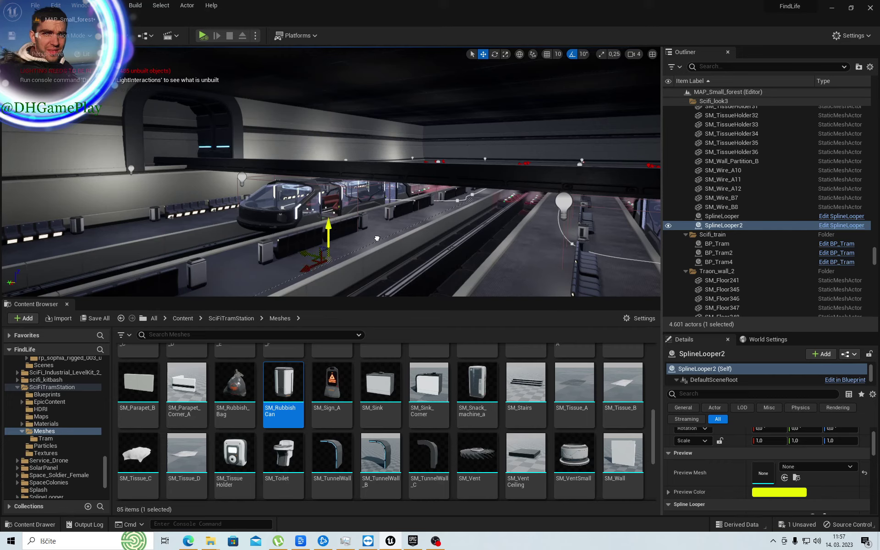
- Move SplineLooper2 along Y onto the centre rail and select one of its spline points
right_click_drag(364, 220, 349, 215)
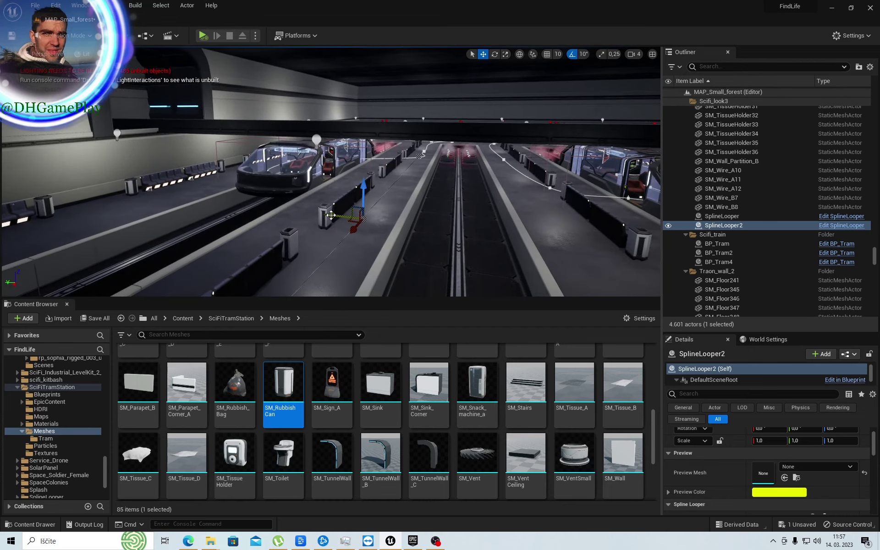
left_click_drag(372, 239, 423, 260)
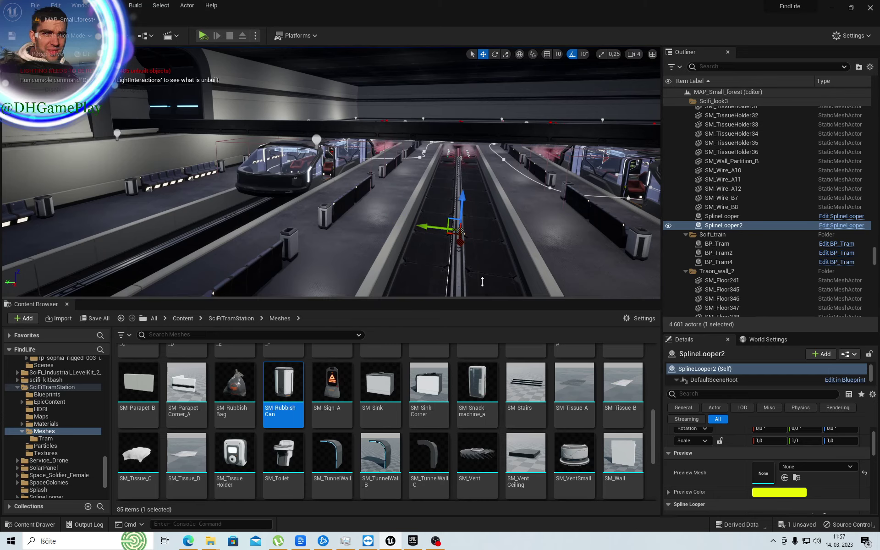
mouse_move(476, 238)
right_mouse_down()
mouse_move(463, 247)
mouse_move(483, 200)
right_mouse_up()
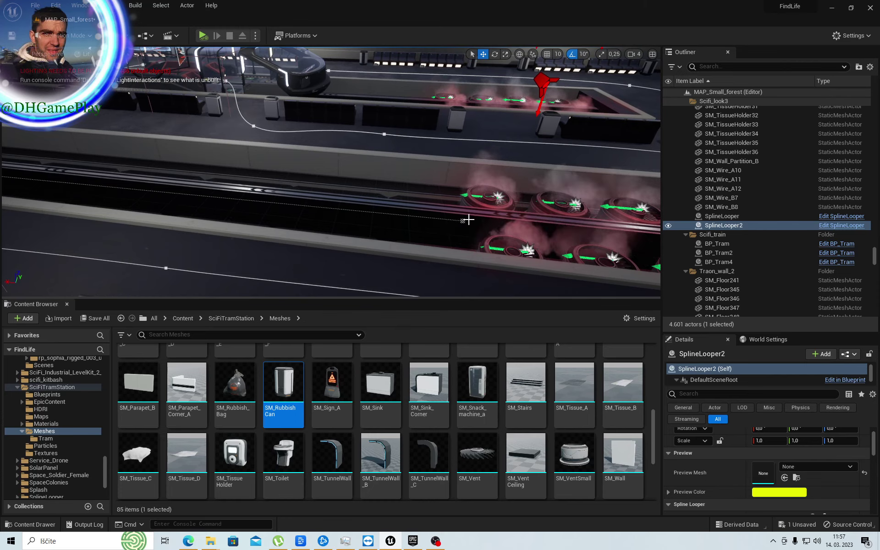
left_click(463, 220)
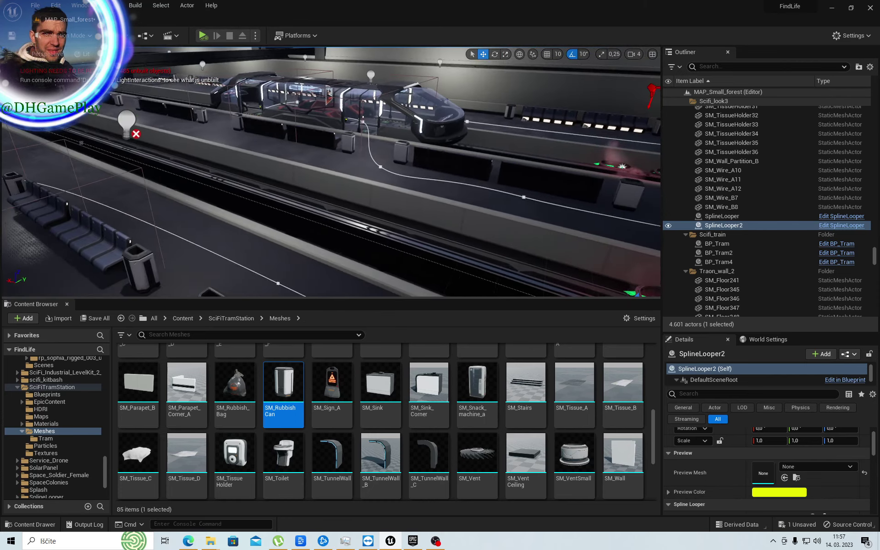
right_click_drag(322, 196, 322, 196)
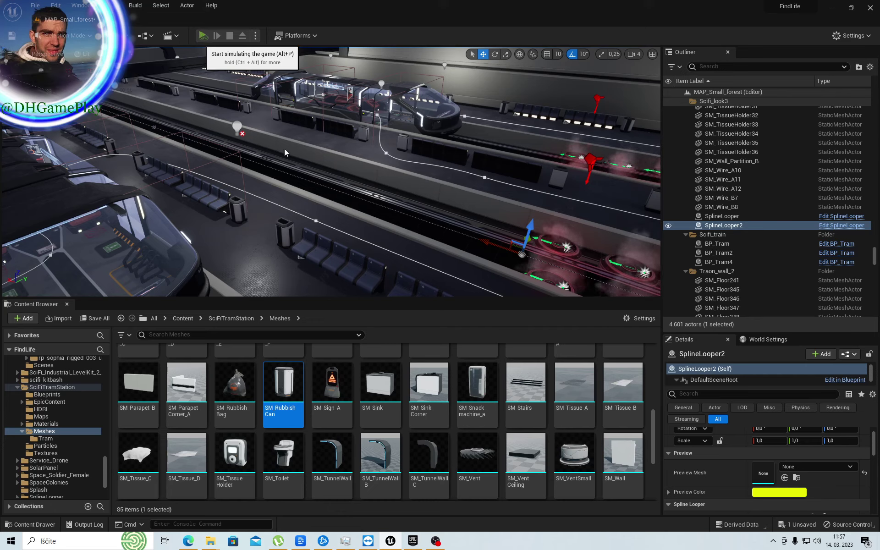
key("alt+p")
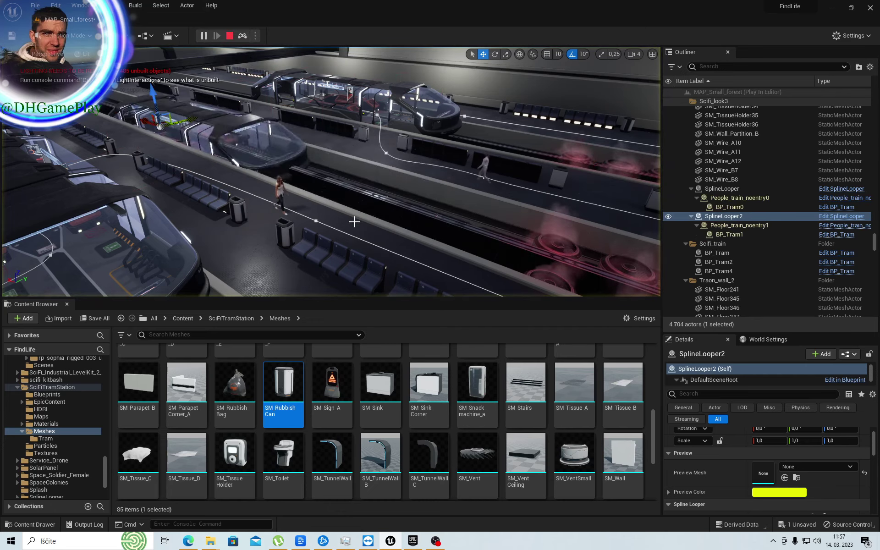
right_click_drag(390, 238, 390, 256)
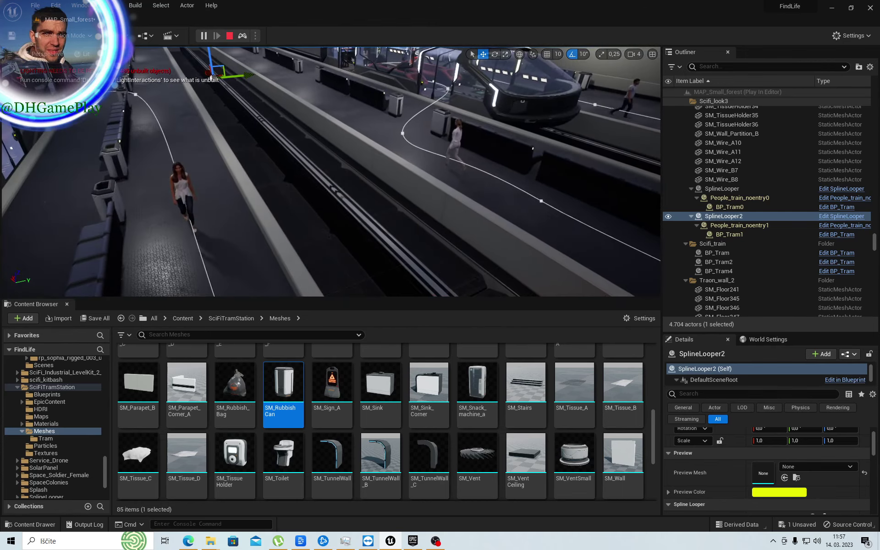
right_click_drag(390, 257, 390, 257)
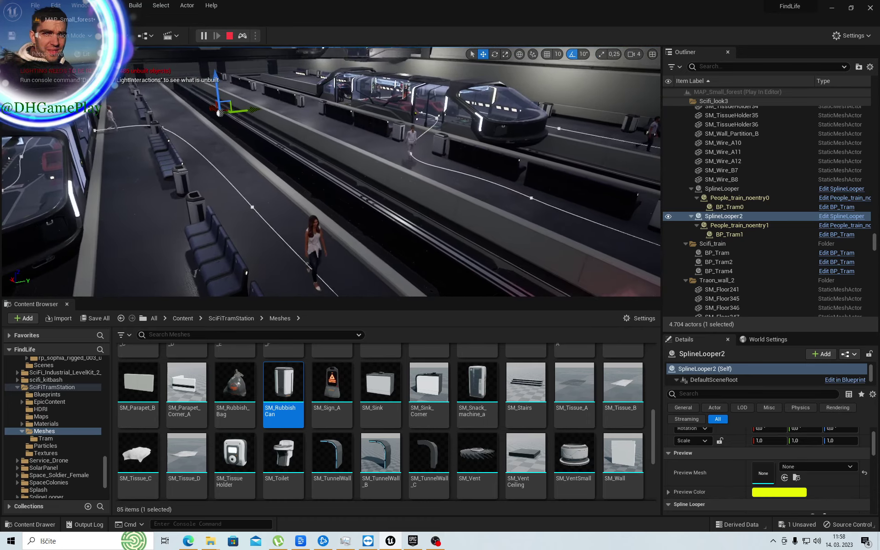
right_click_drag(389, 257, 408, 244)
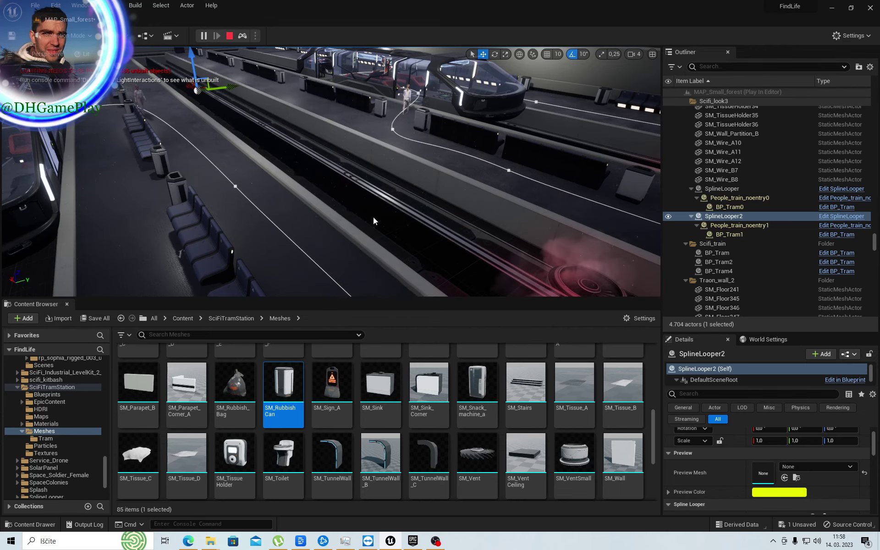
key("Escape")
left_click_drag(442, 235, 441, 216)
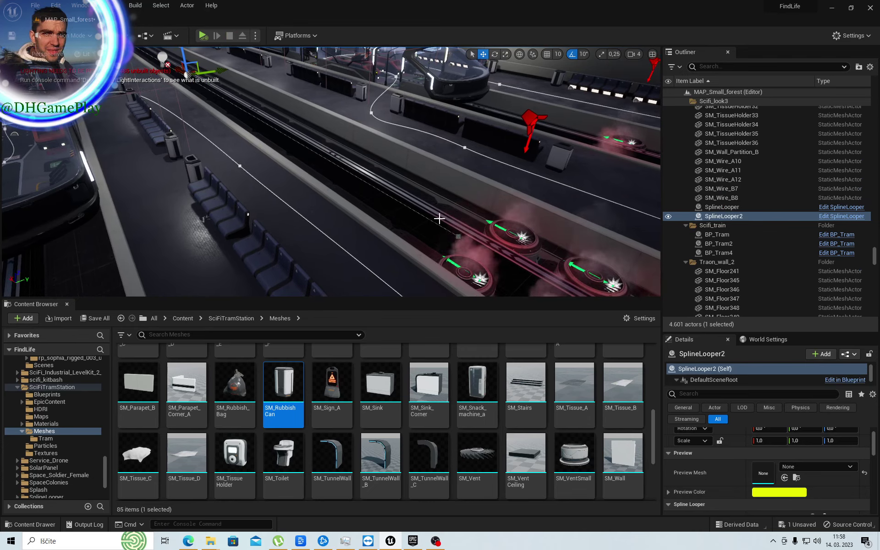
- Raise one SplineLooper2 spline point slightly, then start an Alt+P test run
left_click(722, 206)
left_click(722, 216)
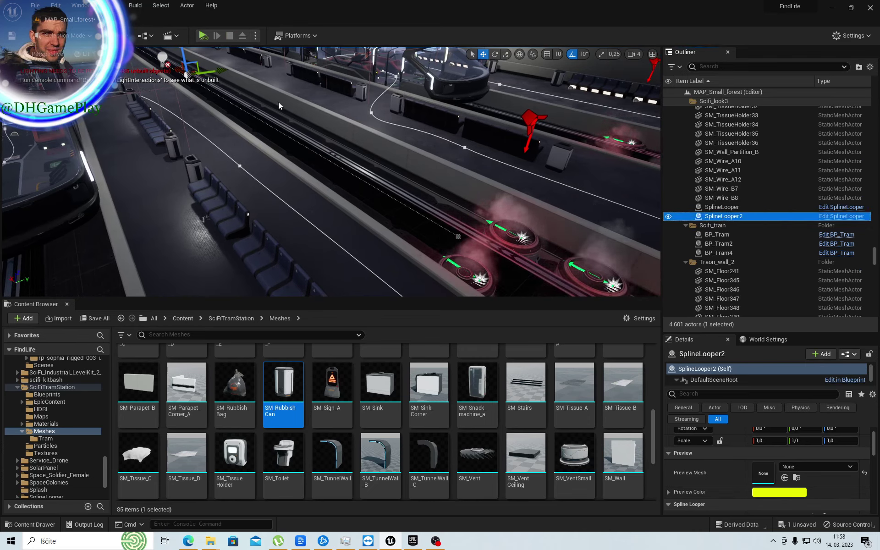
key("f")
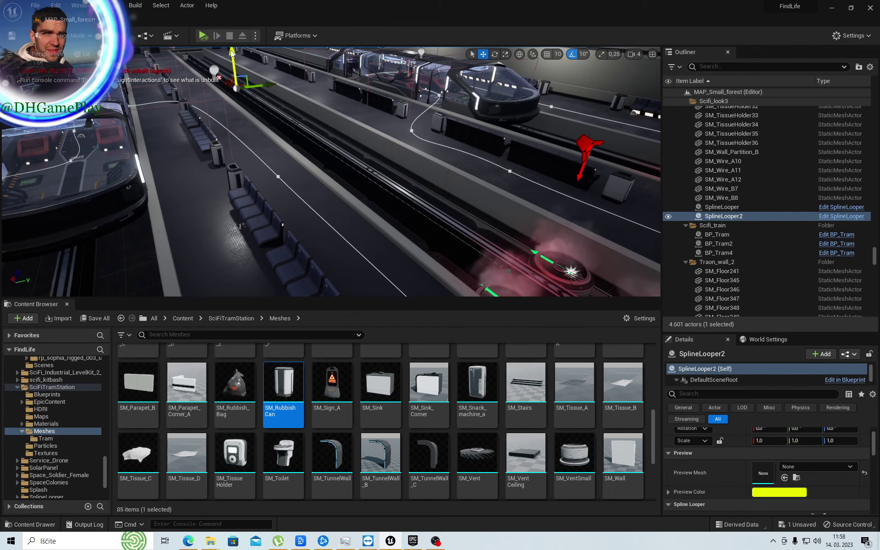
right_click_drag(231, 53, 220, 46)
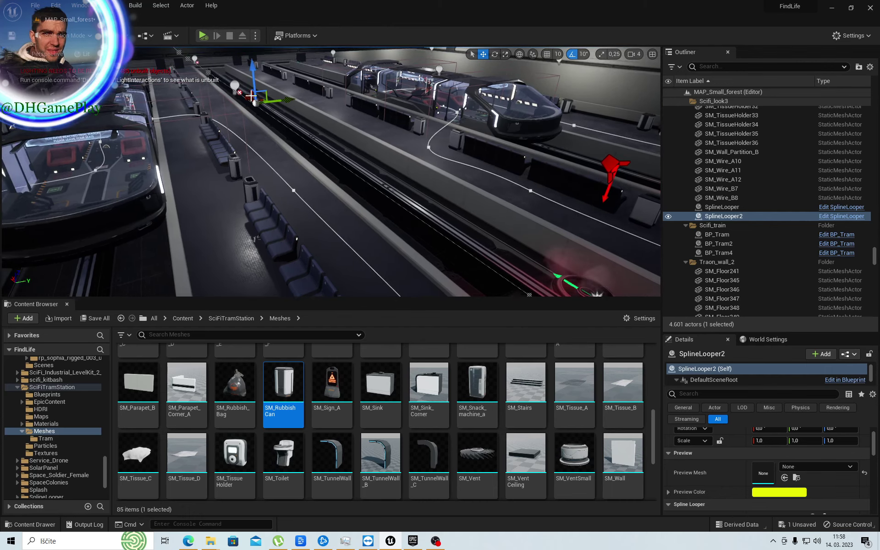
left_click_drag(252, 68, 252, 60)
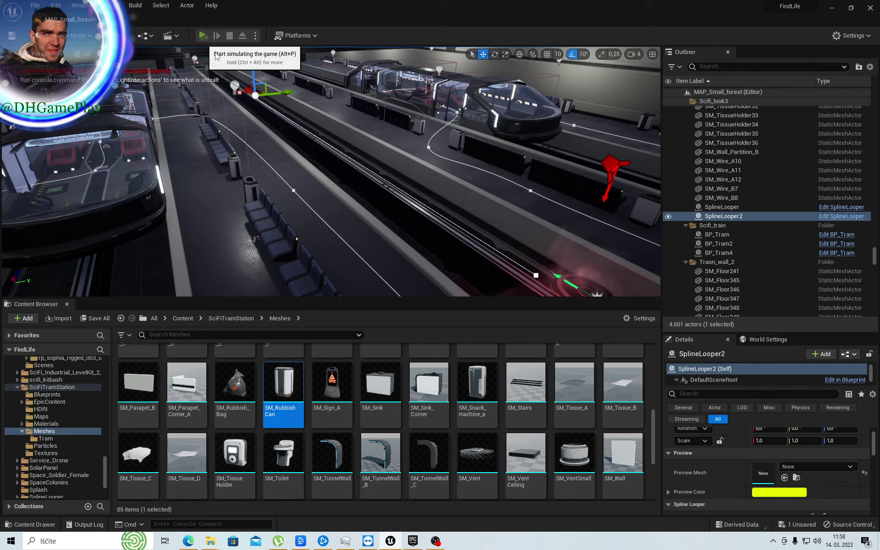
key("alt+p")
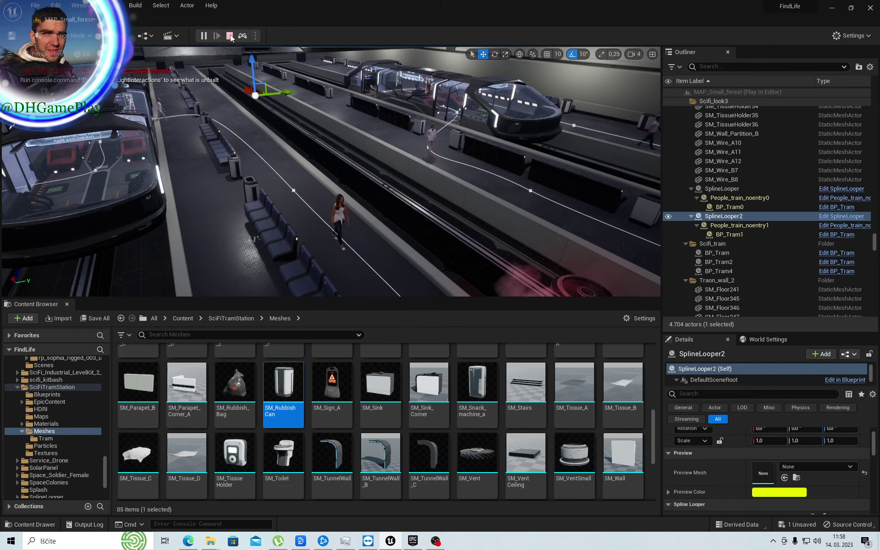
- Stop the test run and lower SplineLooper2's Speed from 250.0 to 50.0
left_click(230, 35)
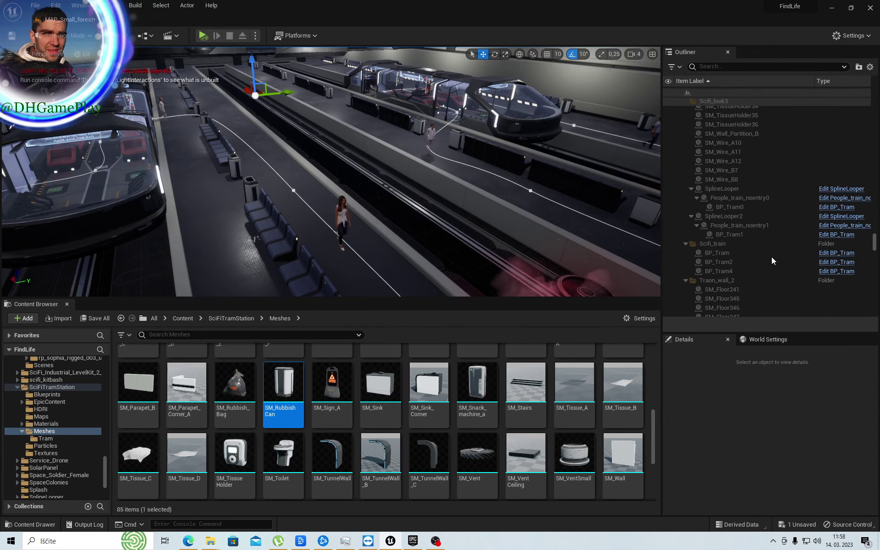
left_click(724, 218)
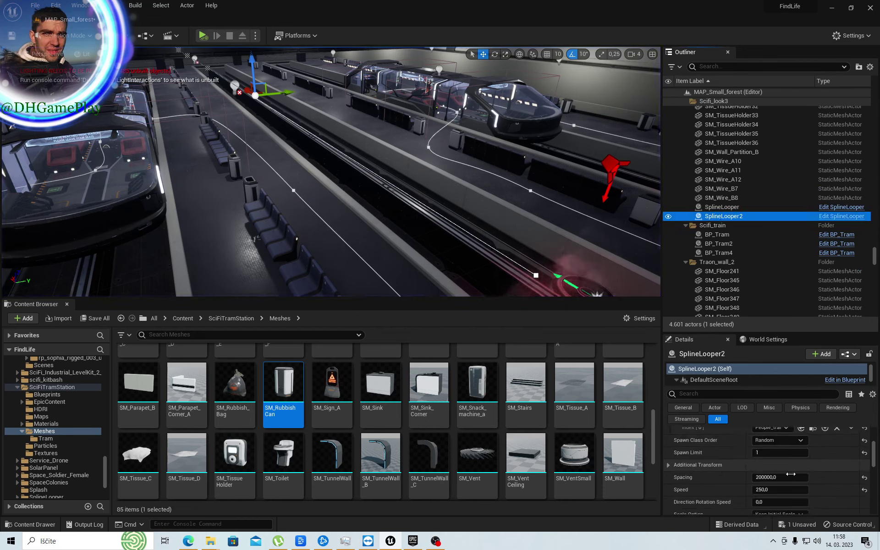
scroll(793, 468, "down", 3)
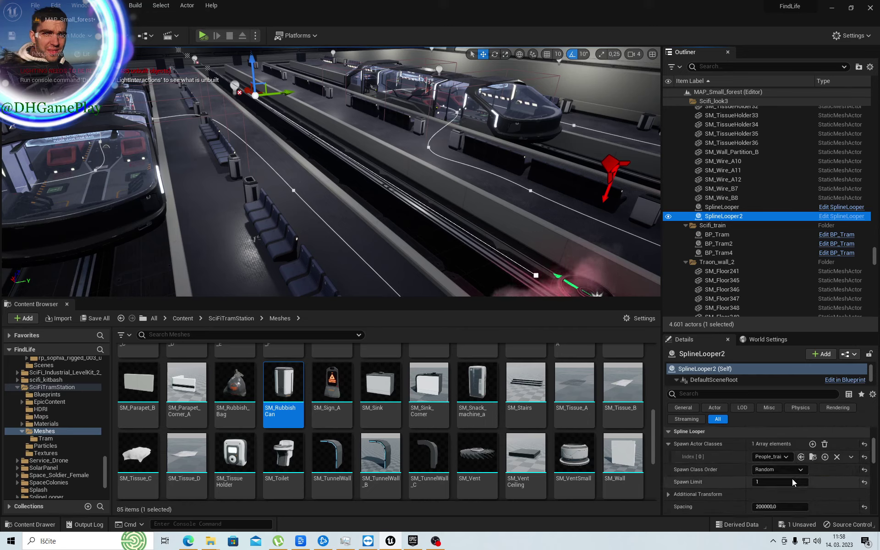
scroll(791, 478, "down", 2)
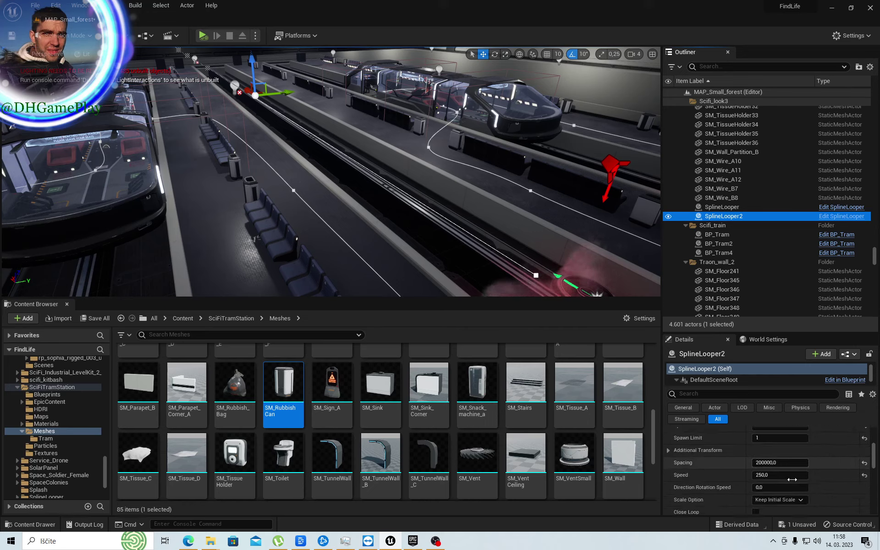
left_click(769, 475)
type("50")
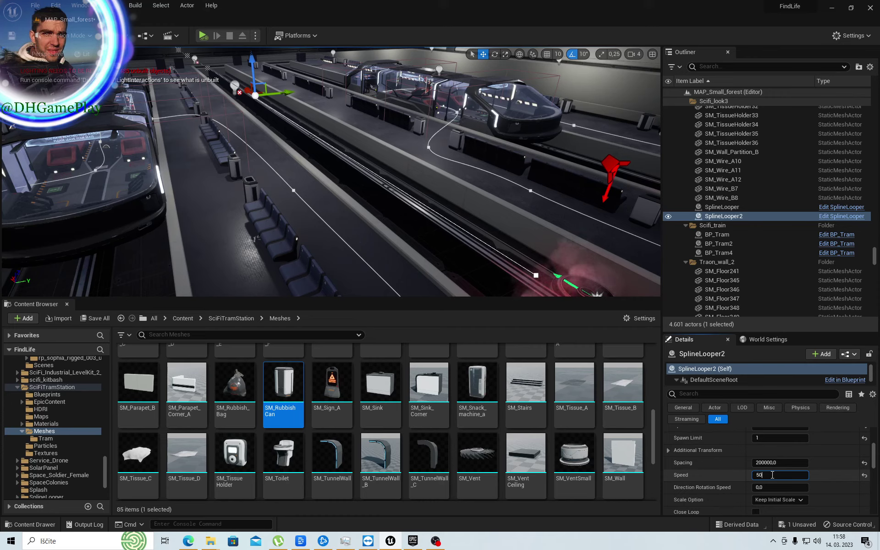
key("Tab")
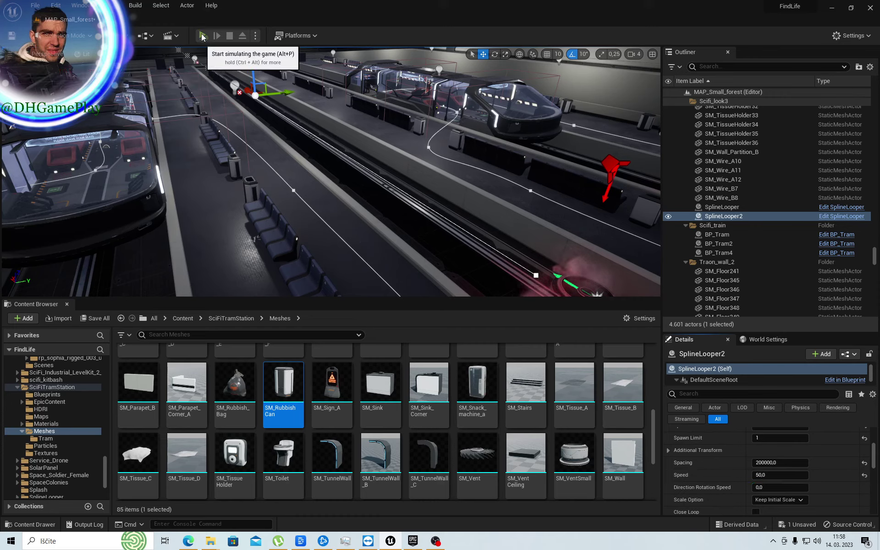
key("alt+p")
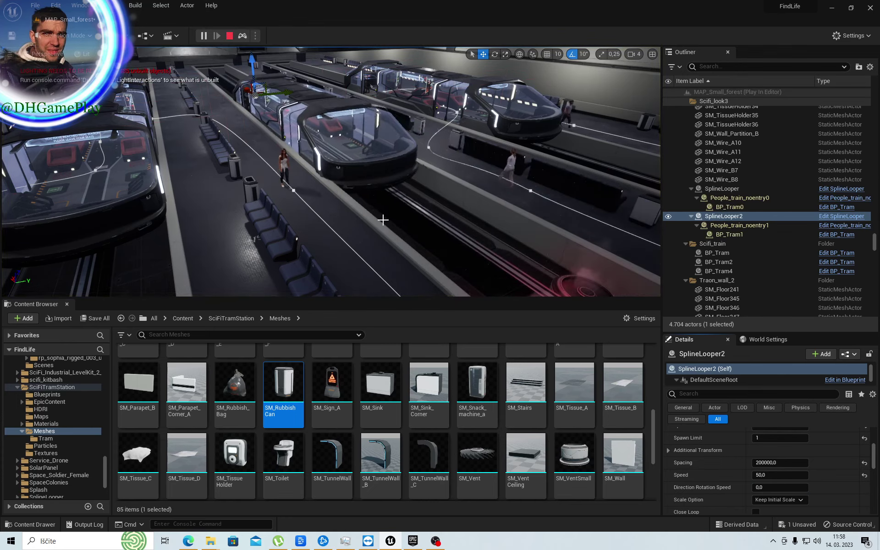
right_click_drag(379, 204, 384, 210)
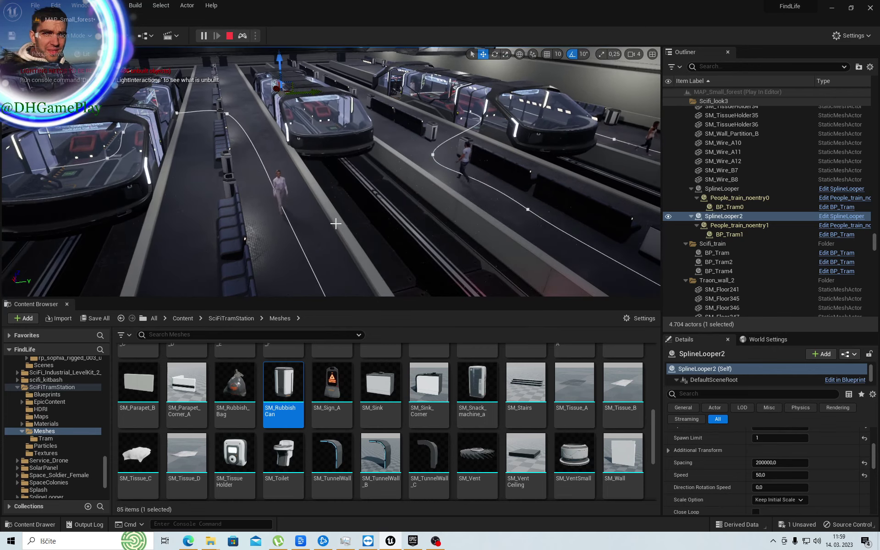
key("Escape")
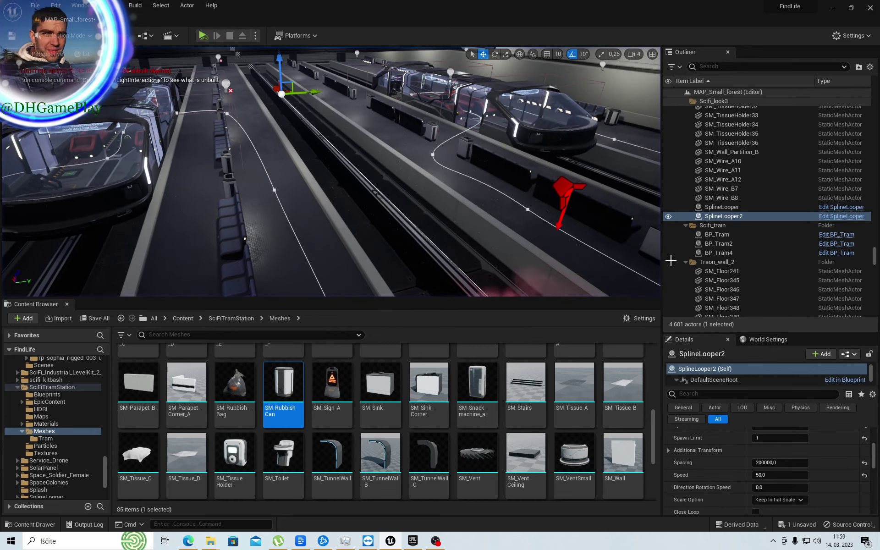
- Nudge the SplineLooper2 track slightly upward, then run and stop an Alt+P test
left_click(715, 216)
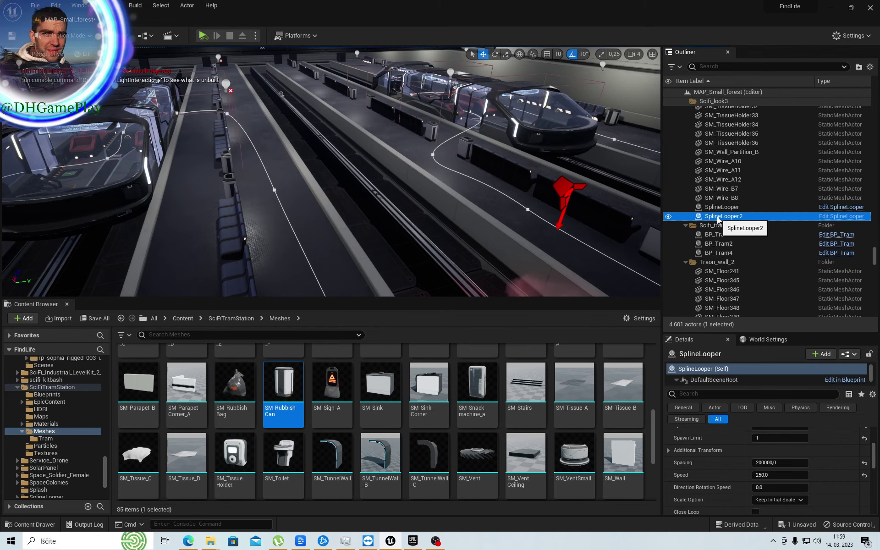
right_click_drag(289, 148, 288, 92)
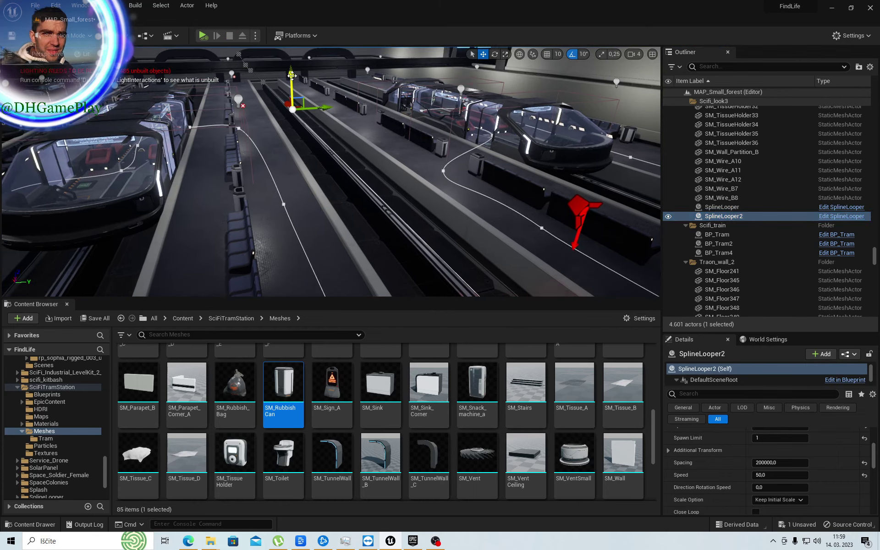
left_click_drag(291, 76, 291, 75)
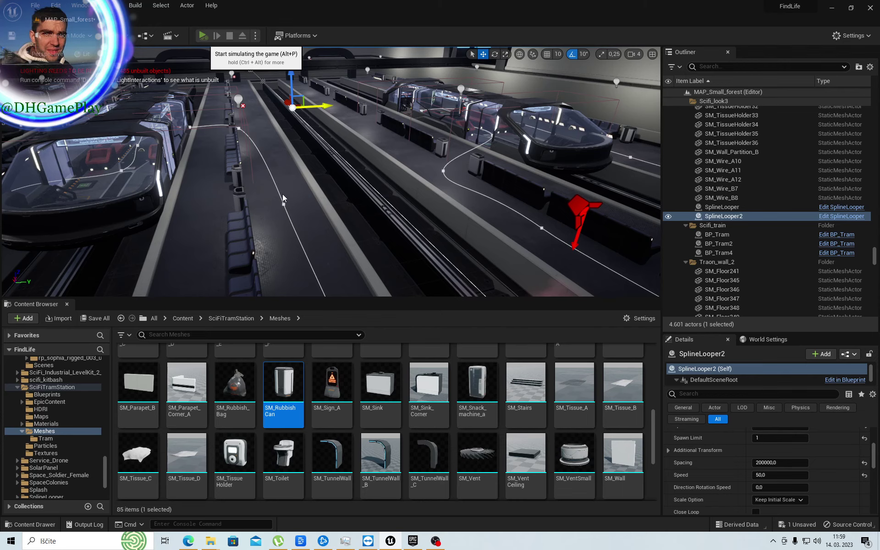
key("alt+p")
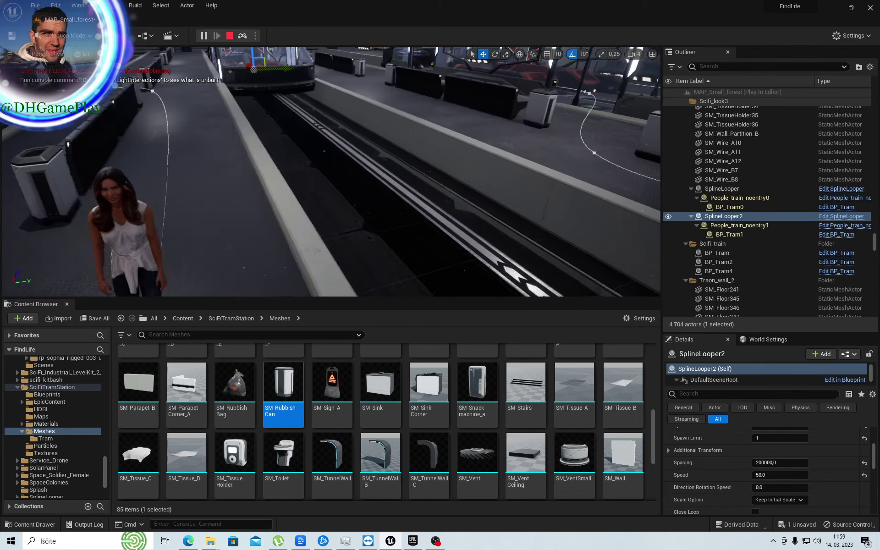
right_click_drag(281, 203, 281, 204)
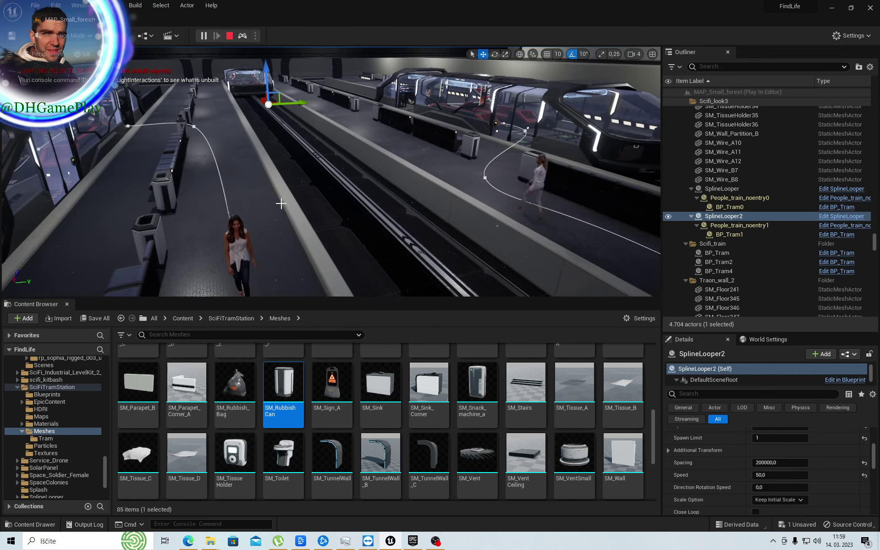
key("Escape")
right_click_drag(281, 204, 313, 211)
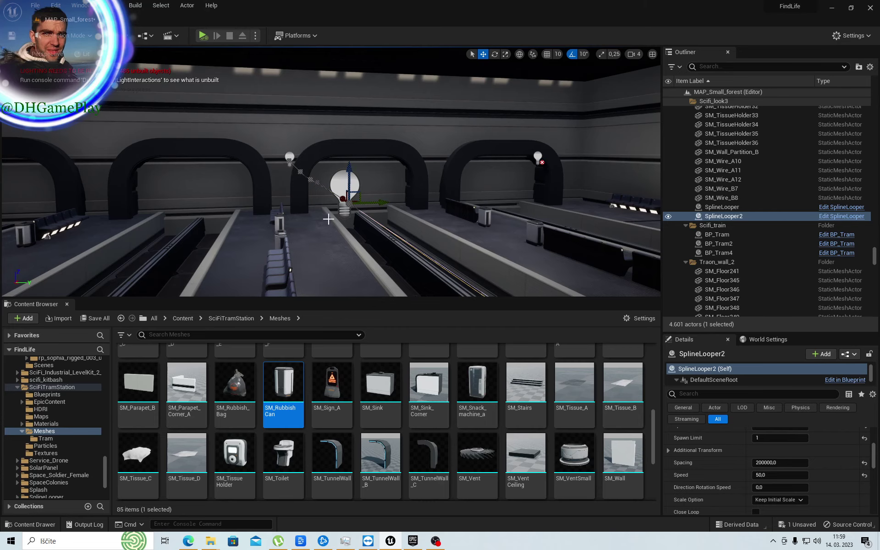
right_click_drag(340, 224, 340, 223)
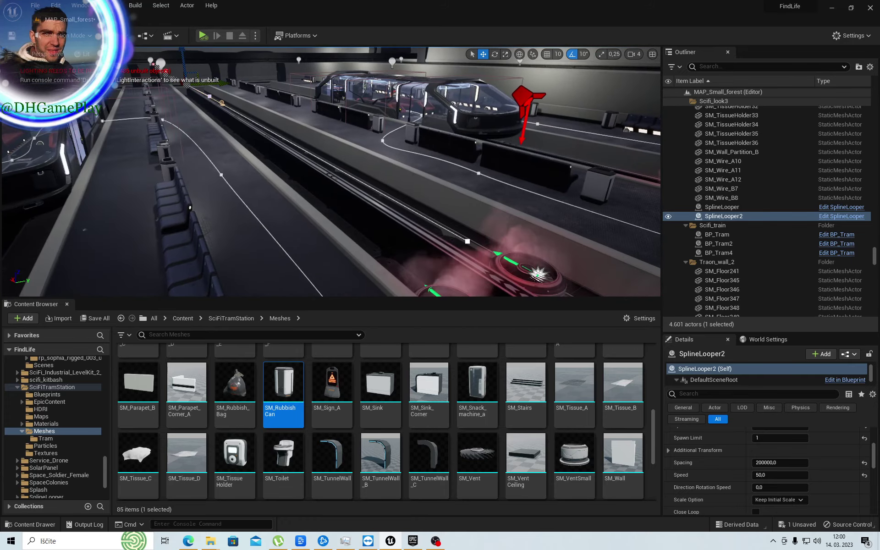
left_click(721, 207)
left_click(717, 217)
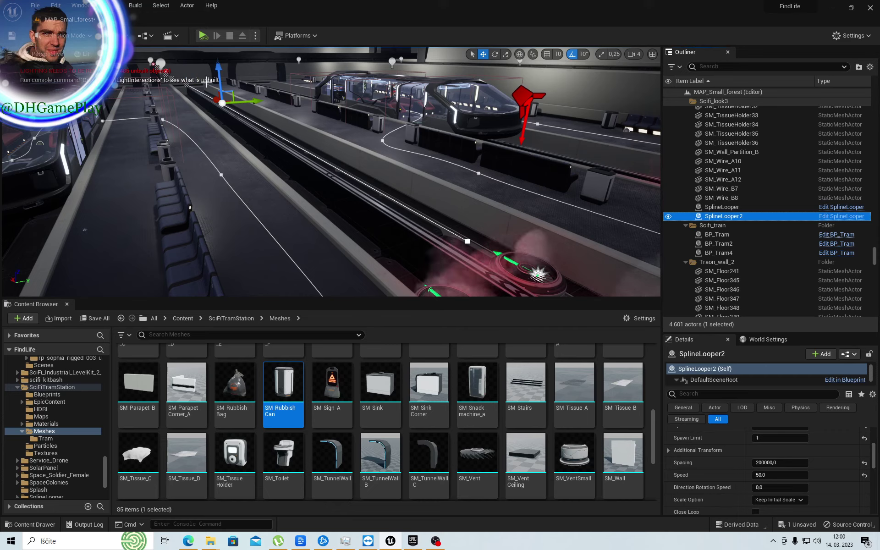
left_click(218, 68)
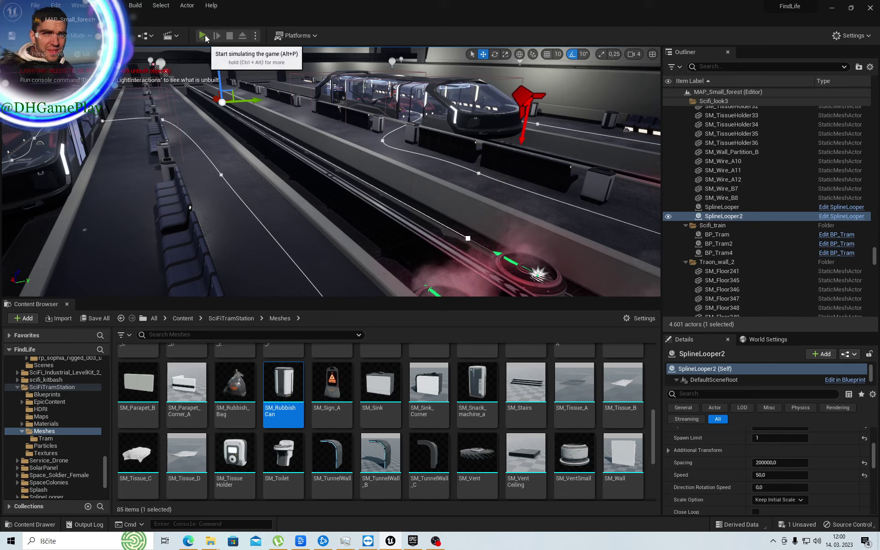
left_click(202, 36)
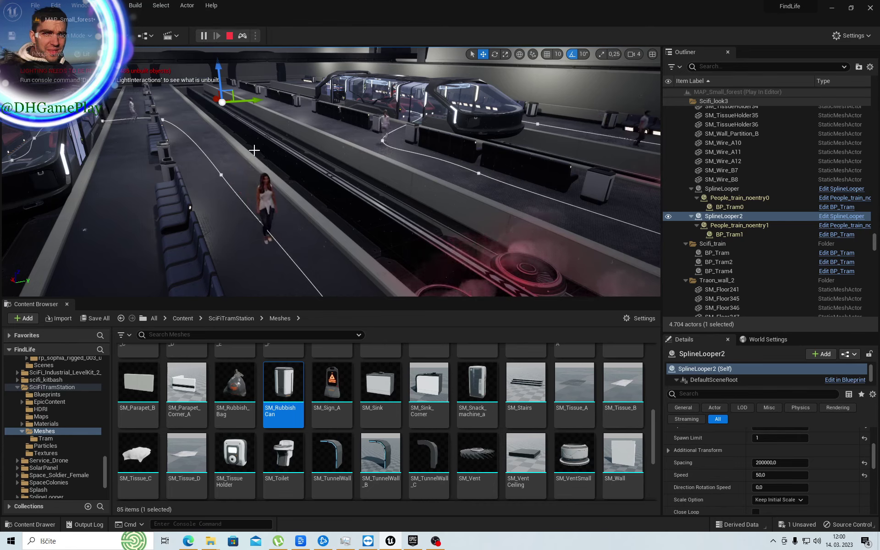
left_click(230, 35)
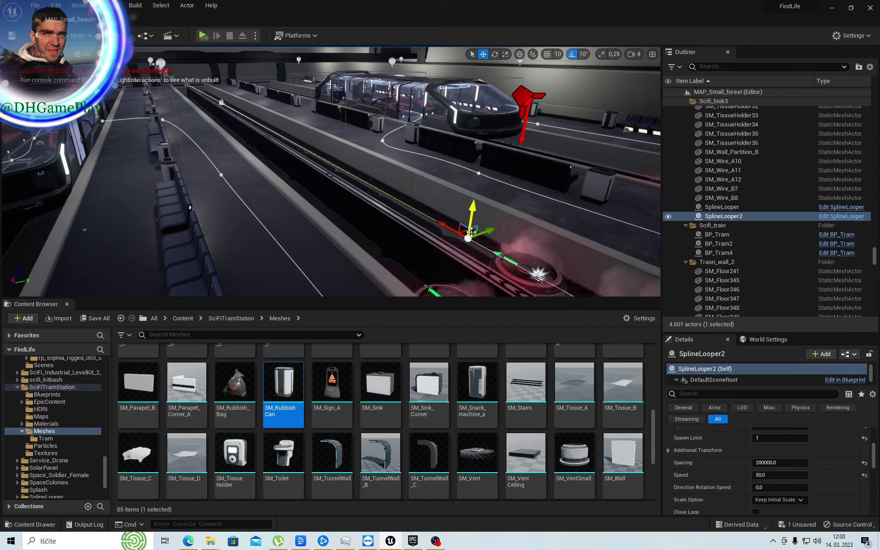
- Rename SplineLooper2 to 'SplineLooper2- TRAIN' and duplicate it as SplineLooper2- TRAIN2
left_click(722, 207)
left_click(732, 216)
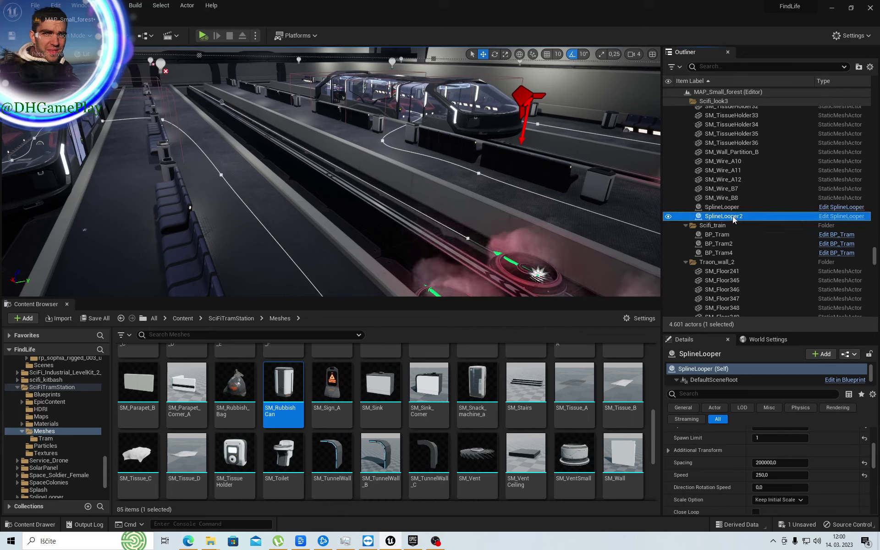
left_click(742, 217)
type("- TRAIN")
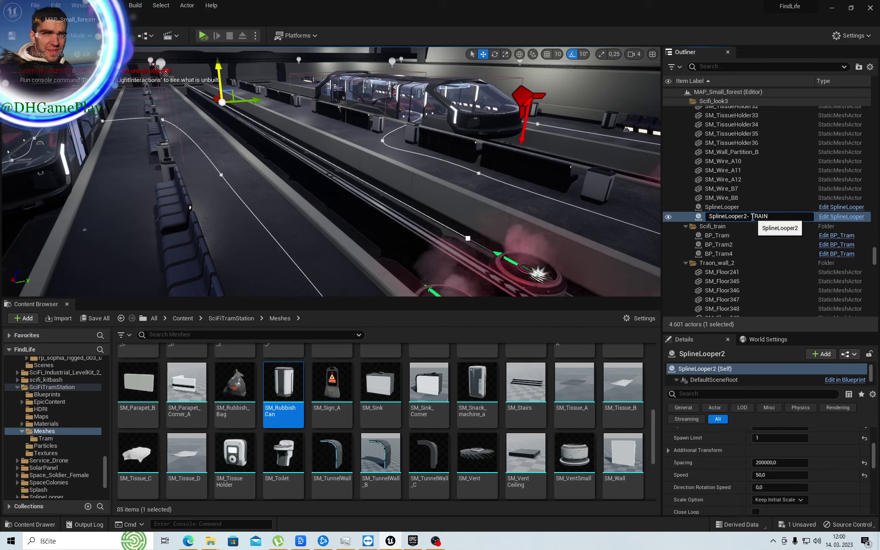
key("Return")
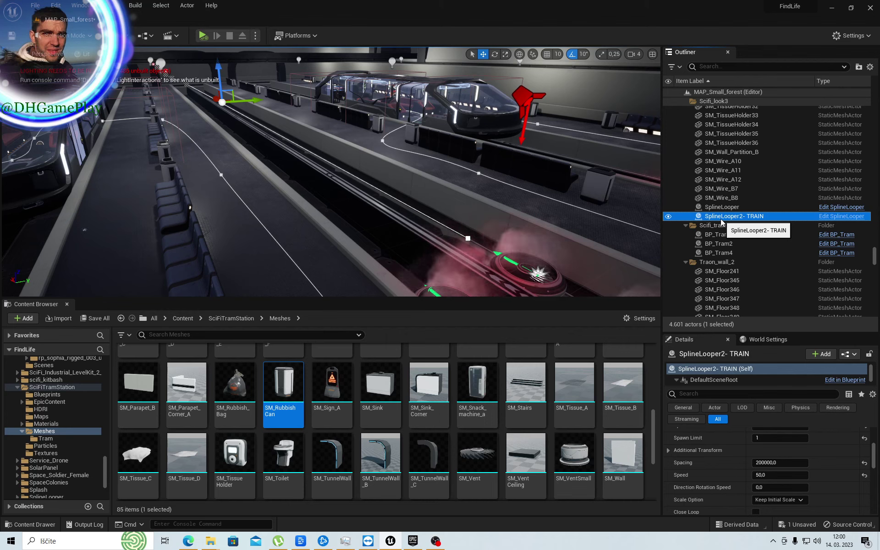
key("ctrl+d")
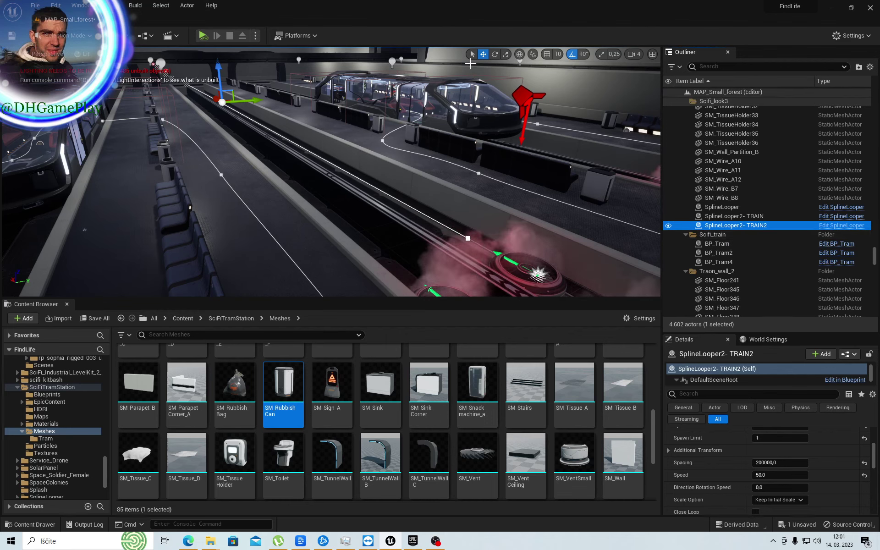
- Rotate SplineLooper2- TRAIN2 180° around Z and frame it in the view
left_click(494, 54)
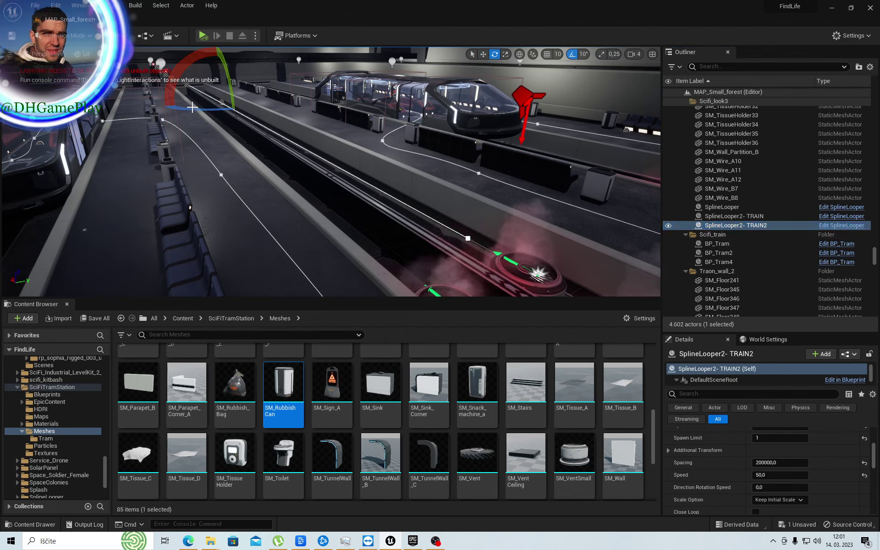
mouse_move(197, 110)
left_mouse_down()
mouse_move(523, 102)
mouse_move(504, 110)
left_mouse_up()
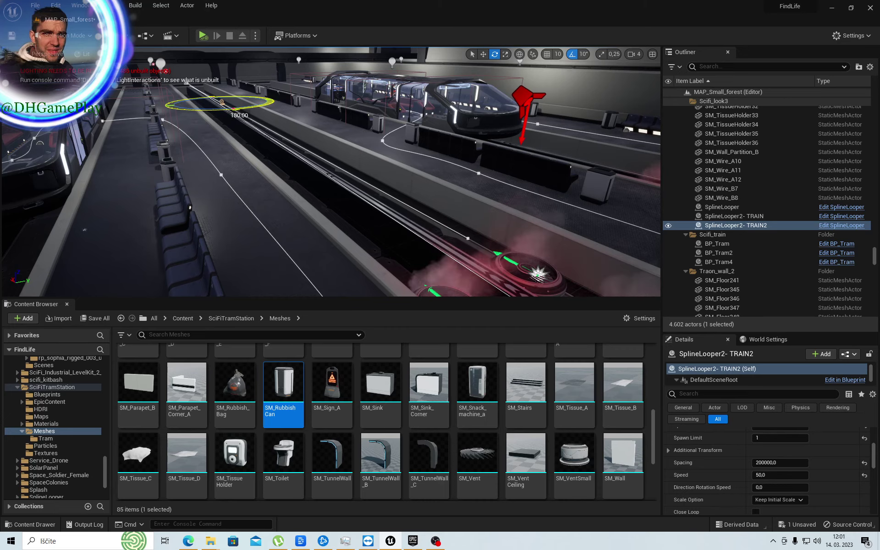
left_click_drag(504, 110, 179, 55)
right_click_drag(236, 152, 236, 153)
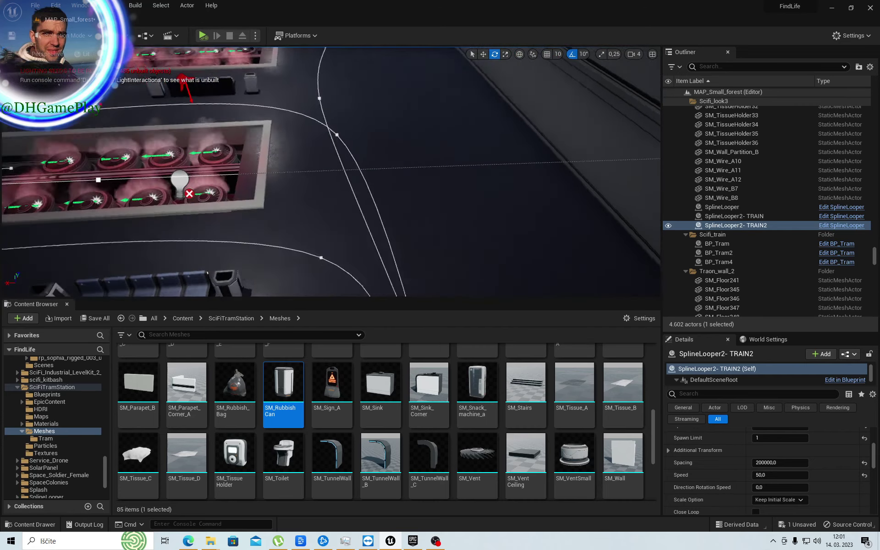
right_click_drag(314, 133, 314, 133)
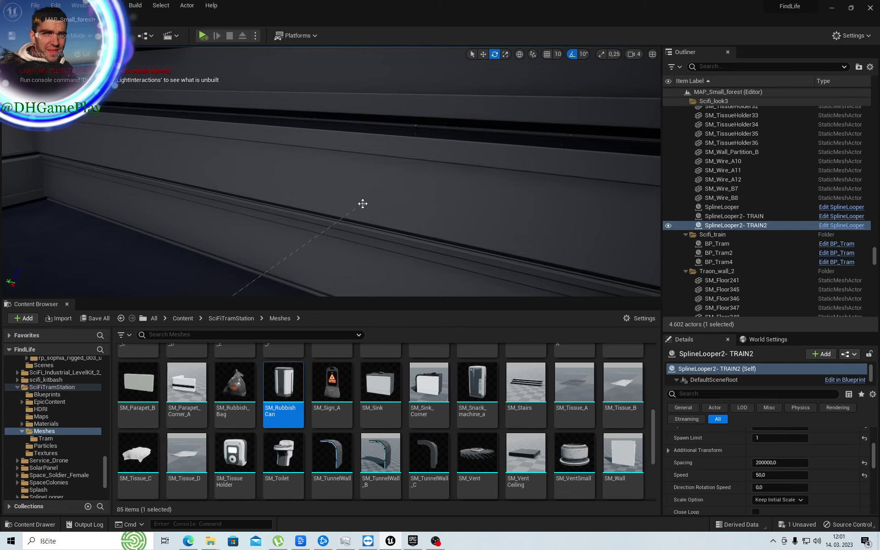
key("f")
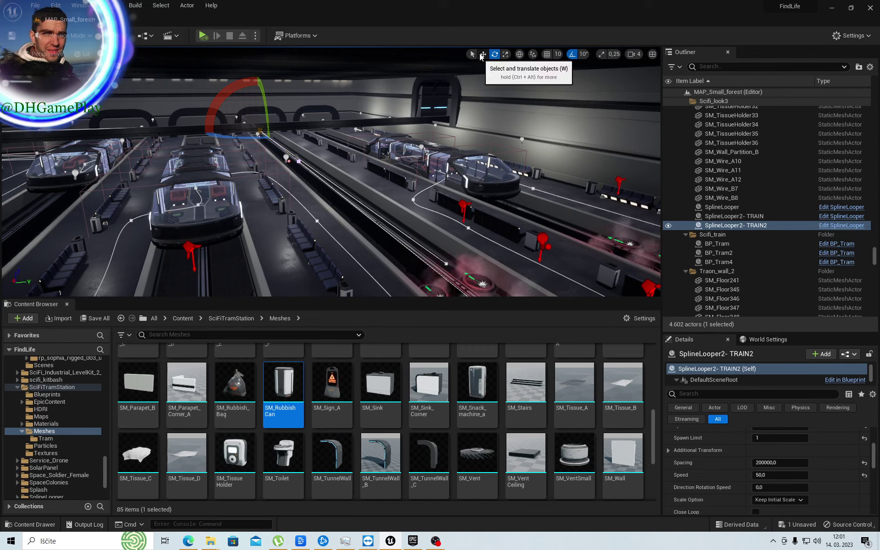
- Slide a SplineLooper2- TRAIN2 spline point further along the track with the move gizmo
left_click(483, 54)
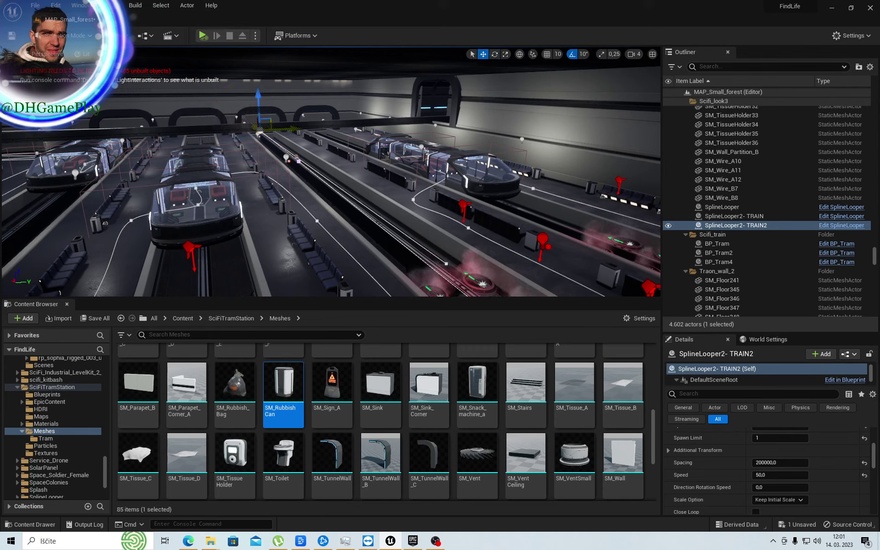
left_click_drag(258, 133, 337, 254)
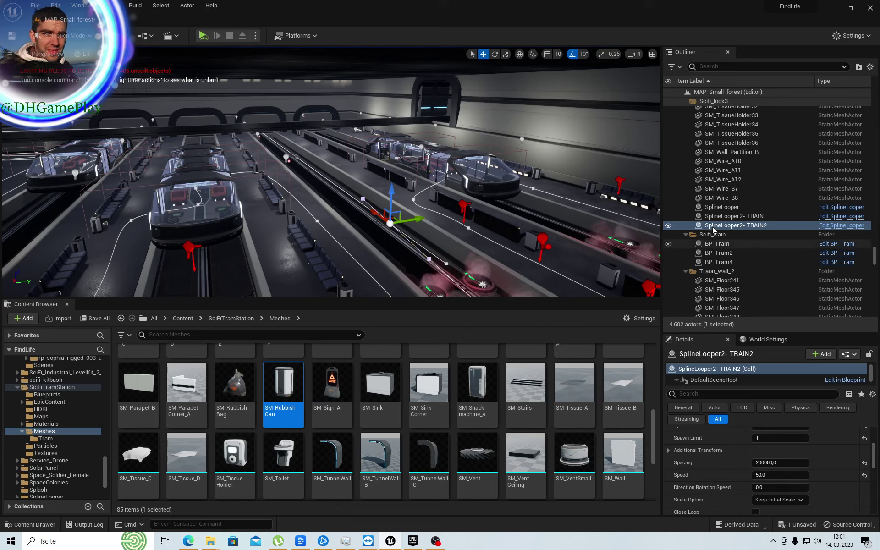
left_click(729, 216)
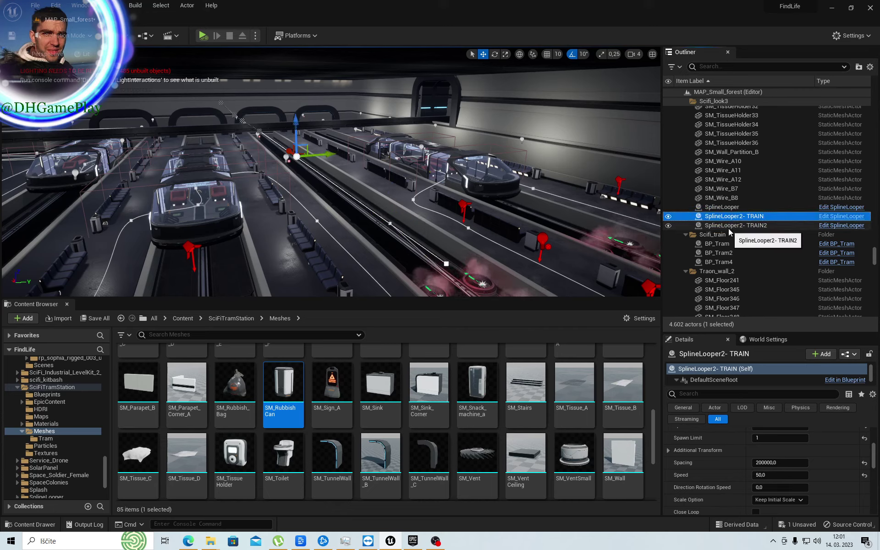
left_click(730, 225)
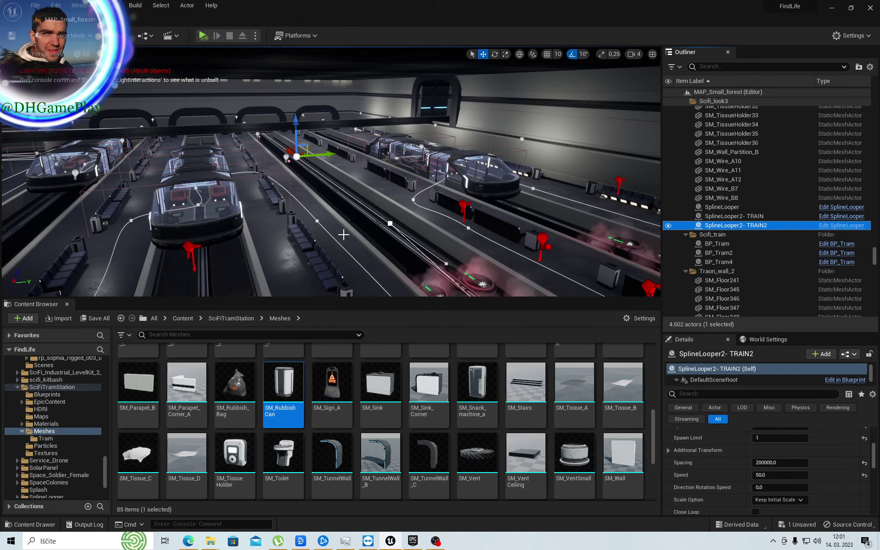
right_click_drag(435, 249, 435, 249)
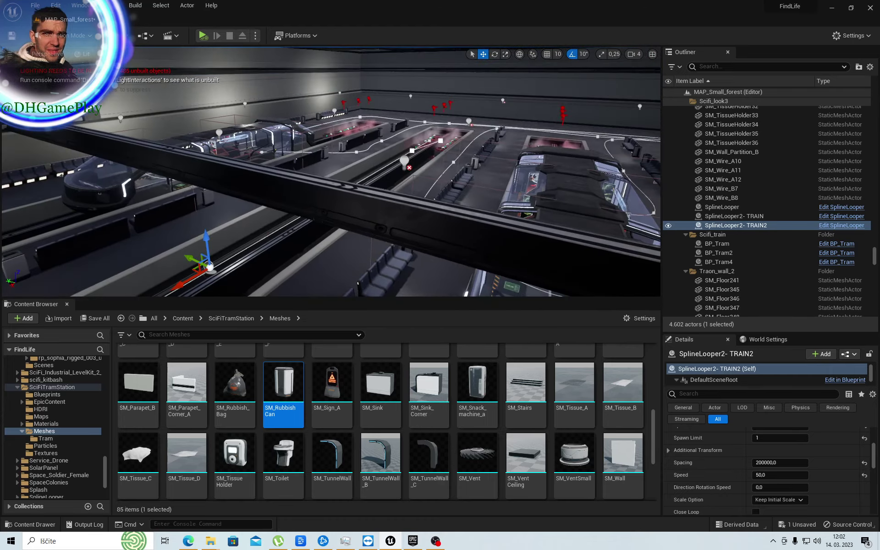
- Hide the SplineLooper2- TRAIN spline in the Outliner
left_click(669, 215)
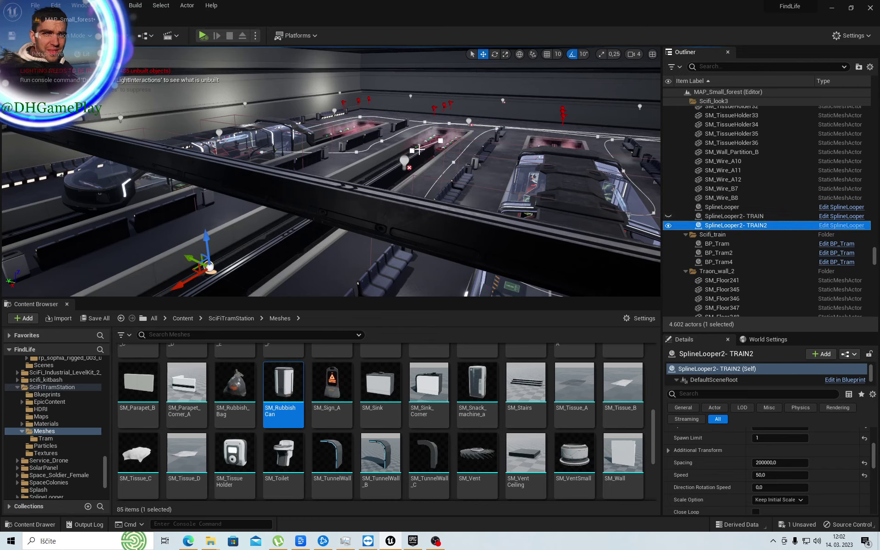
right_click_drag(413, 151, 412, 151)
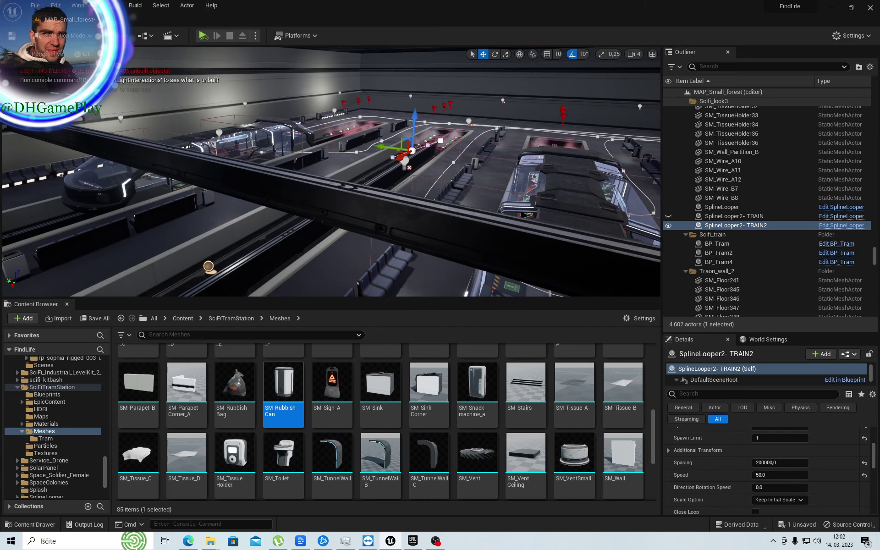
right_click_drag(413, 151, 565, 150)
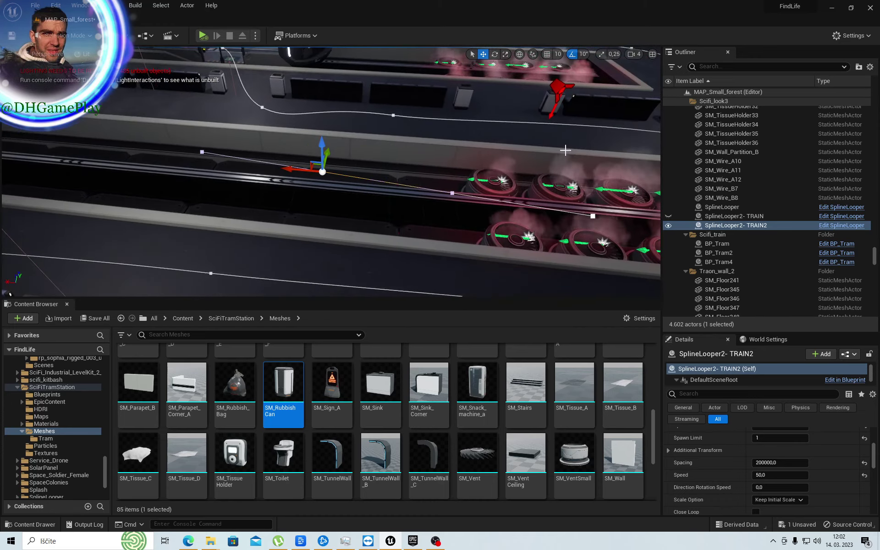
- Raise the TRAIN2 spline's end point, then slide it far along the track
left_click(592, 216)
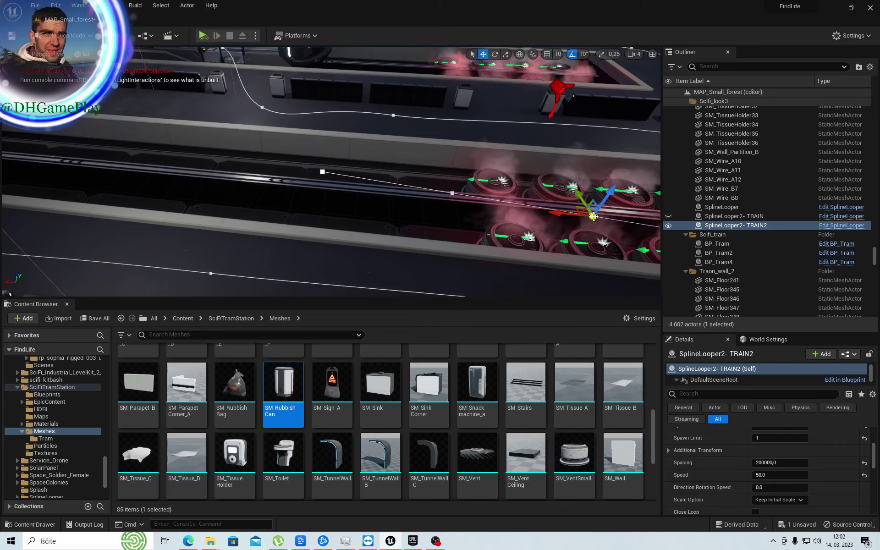
left_click_drag(603, 189, 610, 177)
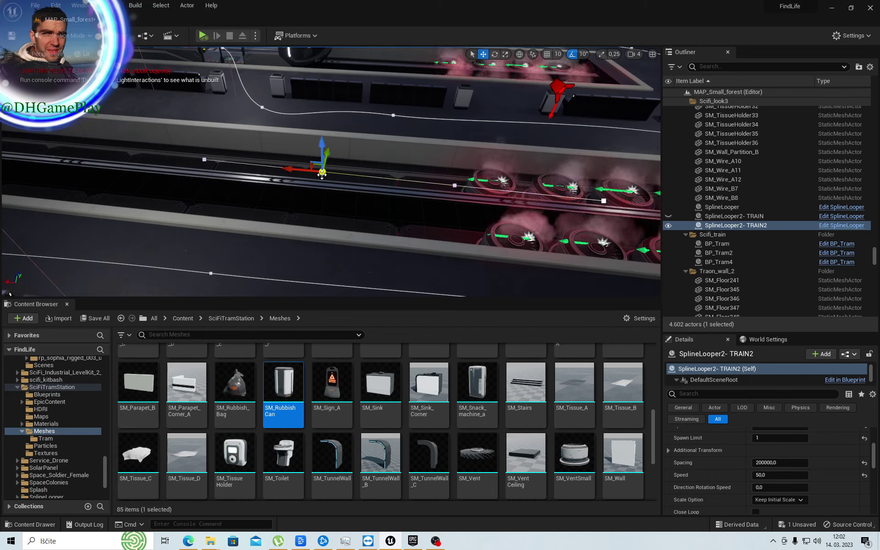
left_click_drag(322, 146, 322, 151)
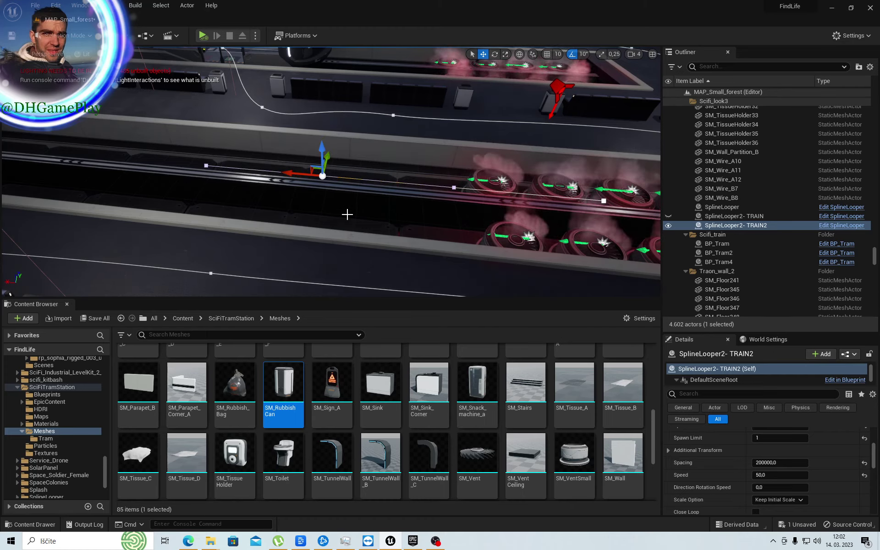
key("f")
scroll(423, 201, "down", 5)
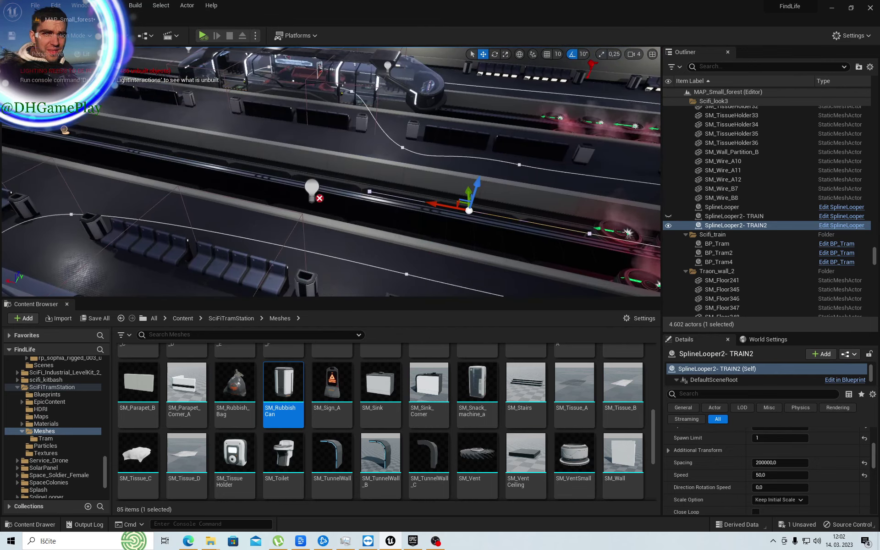
left_click_drag(422, 202, 16, 130)
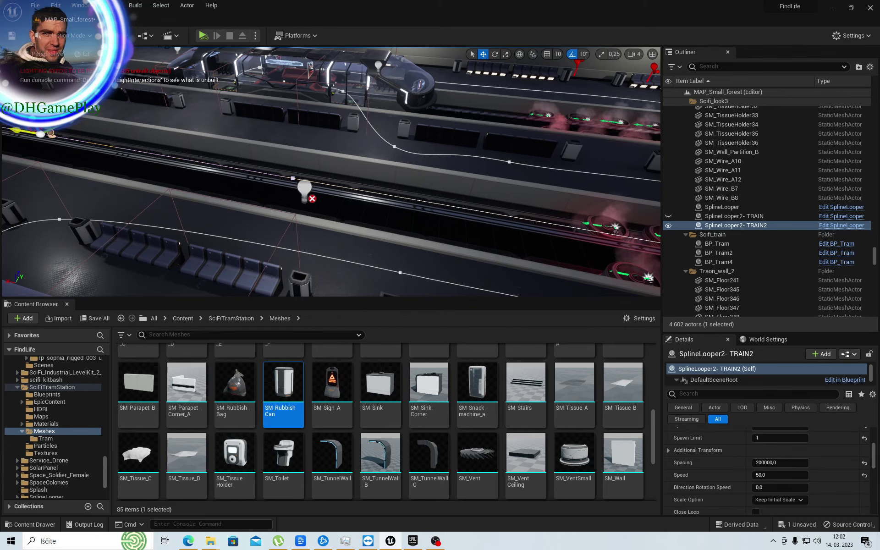
right_click_drag(126, 173, 140, 164)
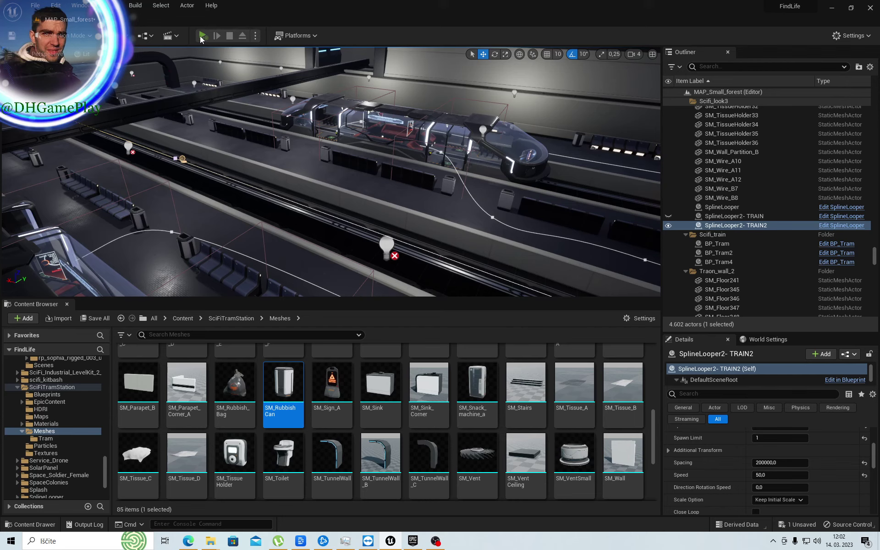
left_click(202, 36)
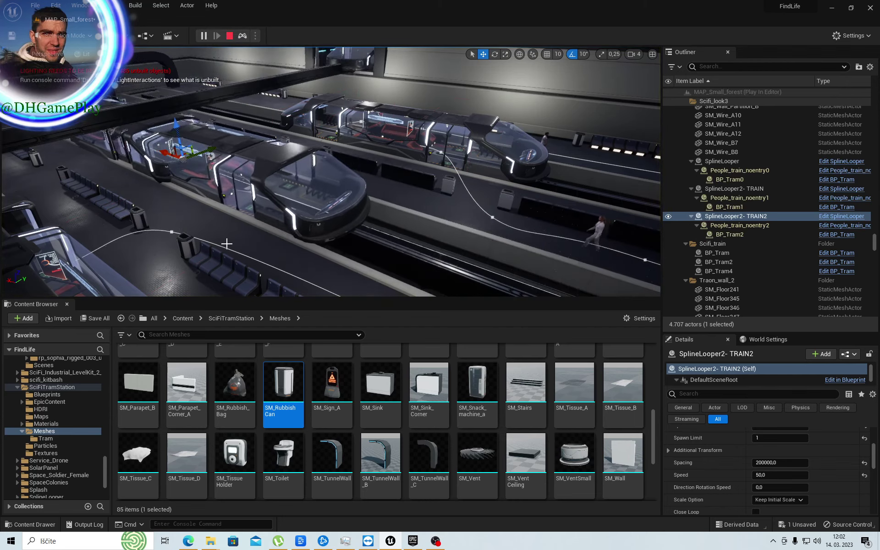
right_click_drag(182, 215, 220, 215)
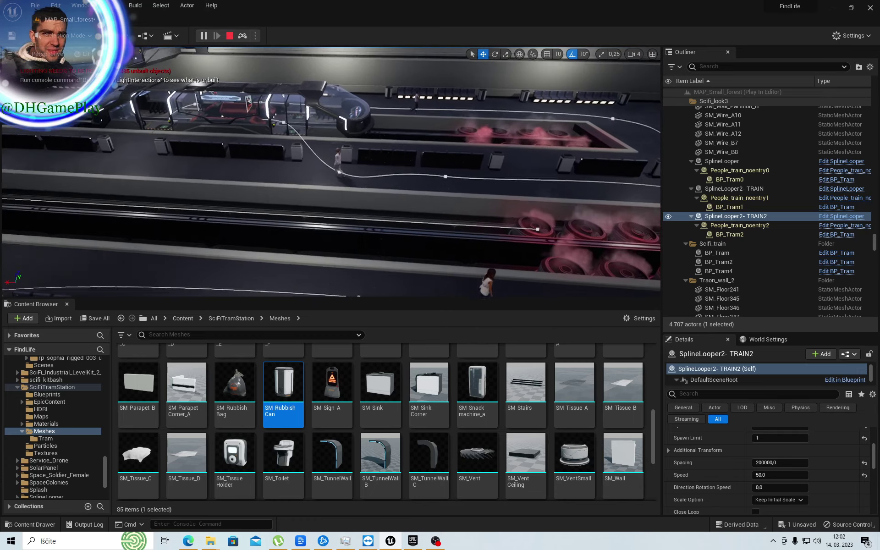
right_click_drag(443, 202, 444, 202)
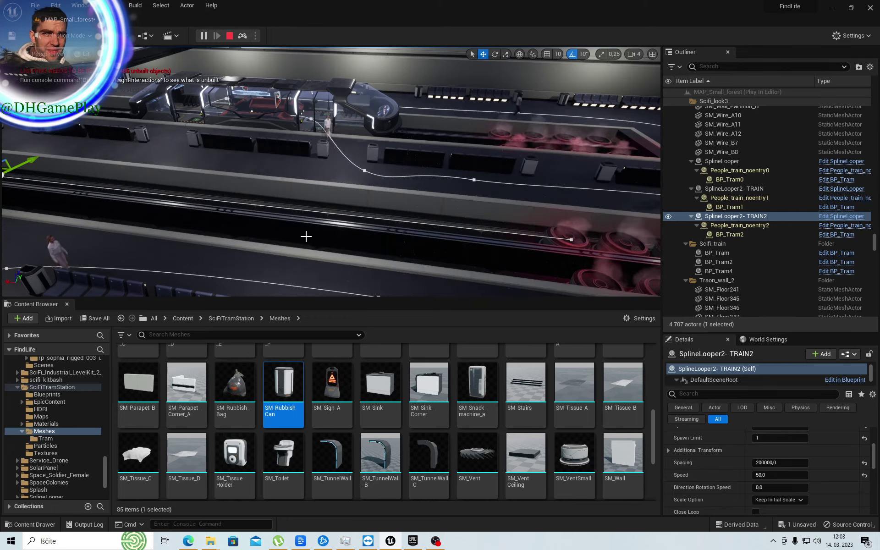
right_click_drag(306, 236, 306, 236)
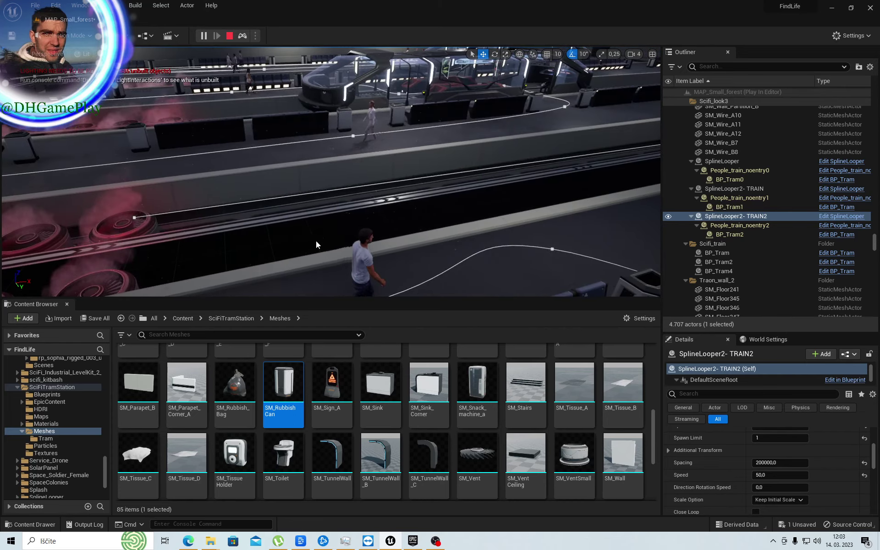
key("Escape")
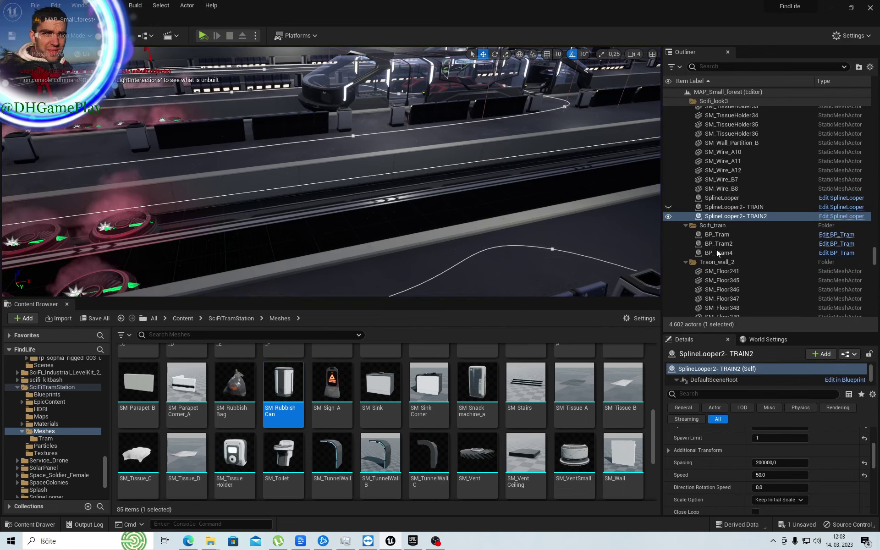
- Move a SplineLooper2- TRAIN2 spline point along the trench and lower it slightly
left_click(719, 218)
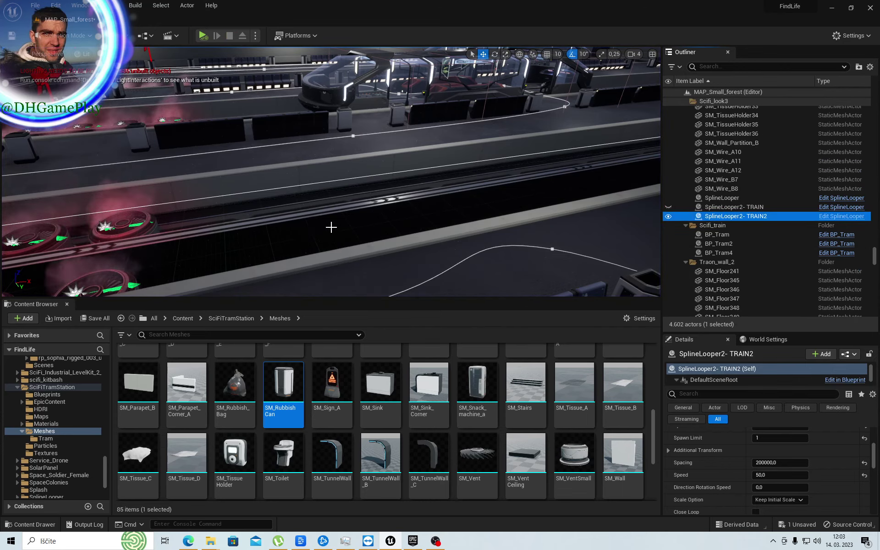
right_click_drag(331, 227, 301, 191)
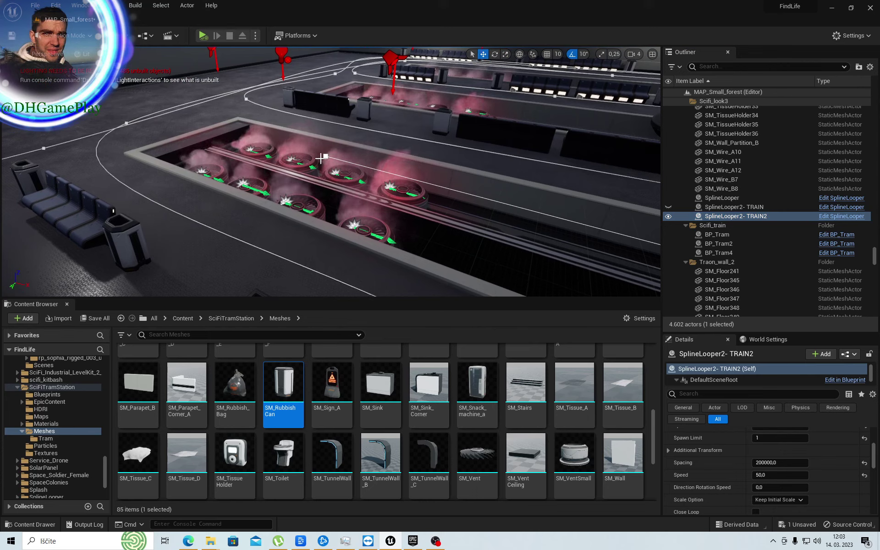
left_click(324, 156)
left_click_drag(310, 180, 628, 259)
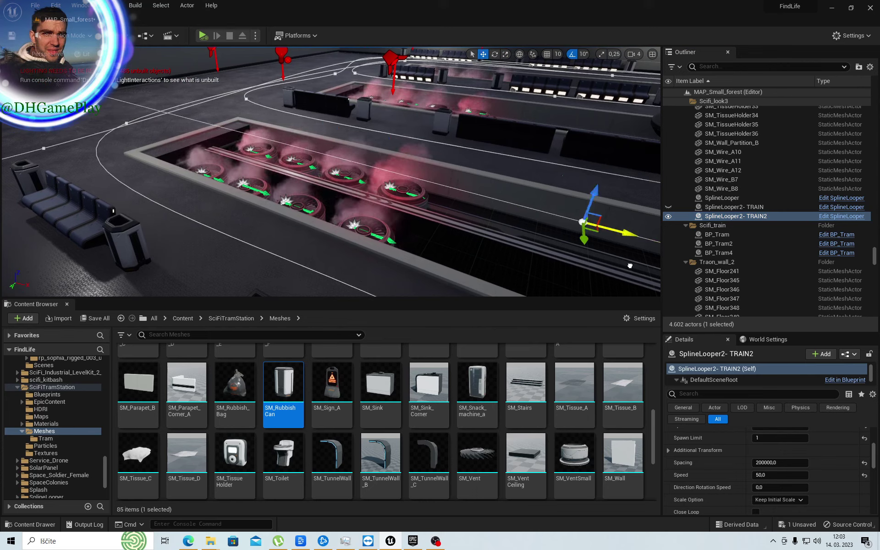
right_click_drag(586, 242, 463, 240)
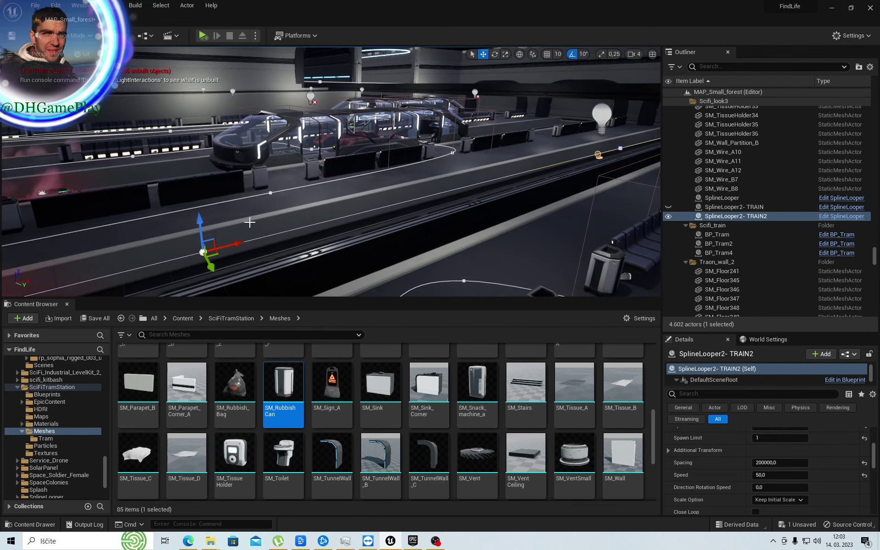
left_click_drag(201, 224, 203, 227)
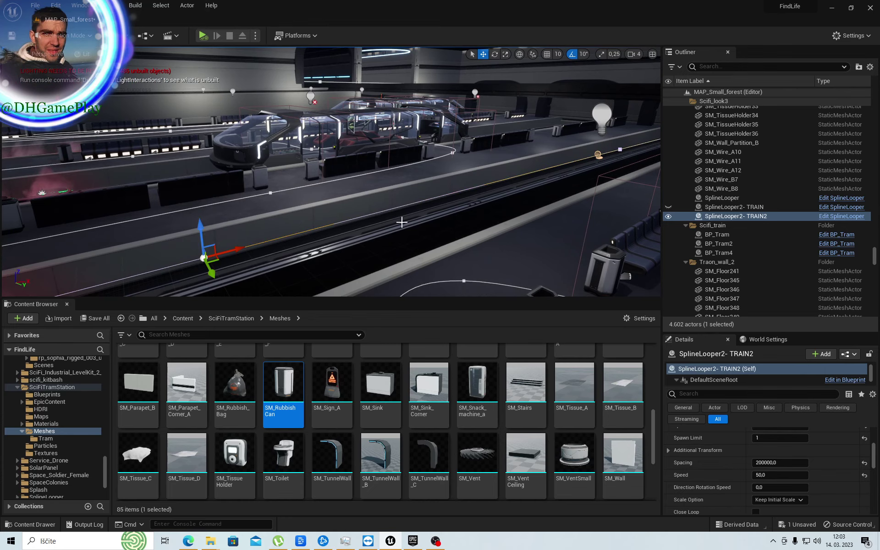
- Pull the spline endpoint by the trench down into it
right_click_drag(402, 222, 375, 225)
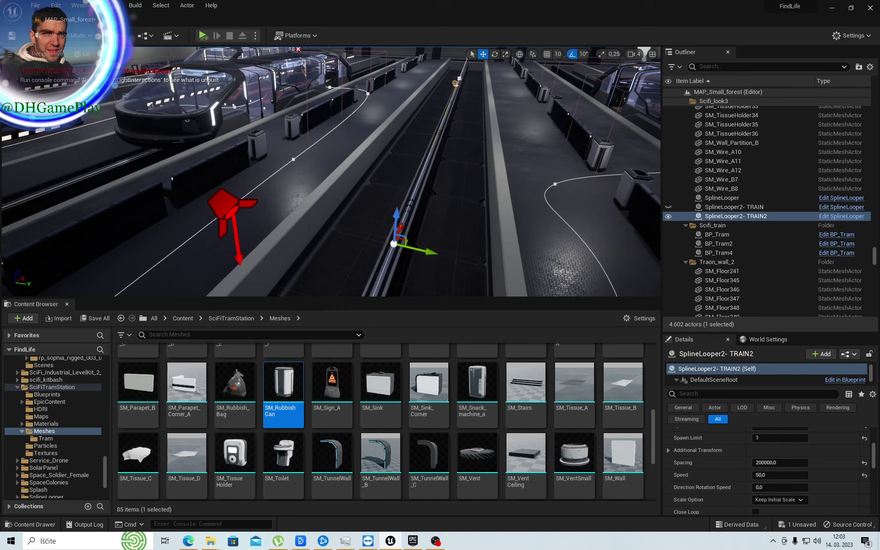
right_click_drag(376, 224, 376, 224)
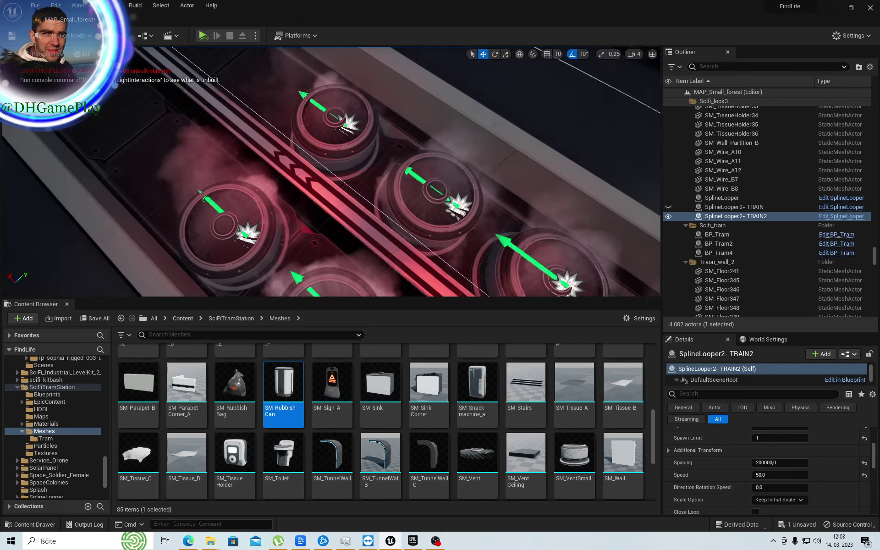
right_click_drag(454, 112, 454, 112)
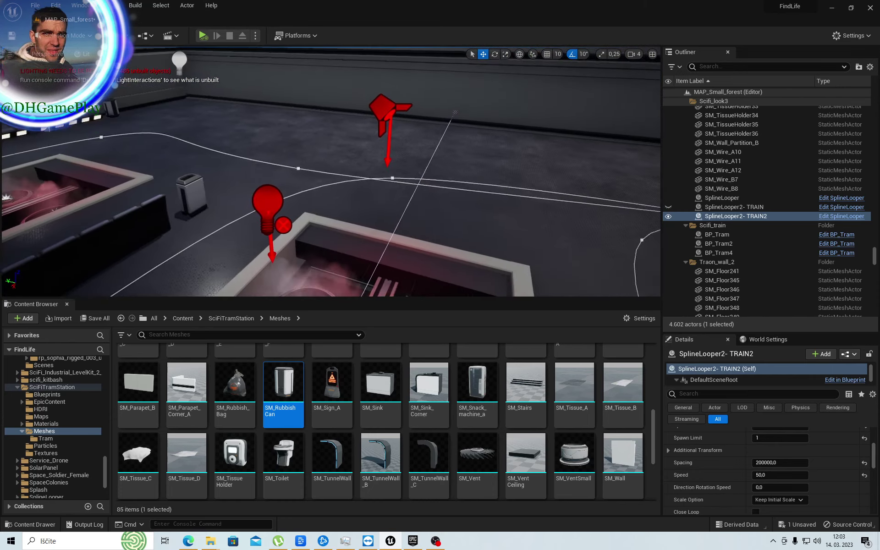
right_click_drag(441, 145, 441, 145)
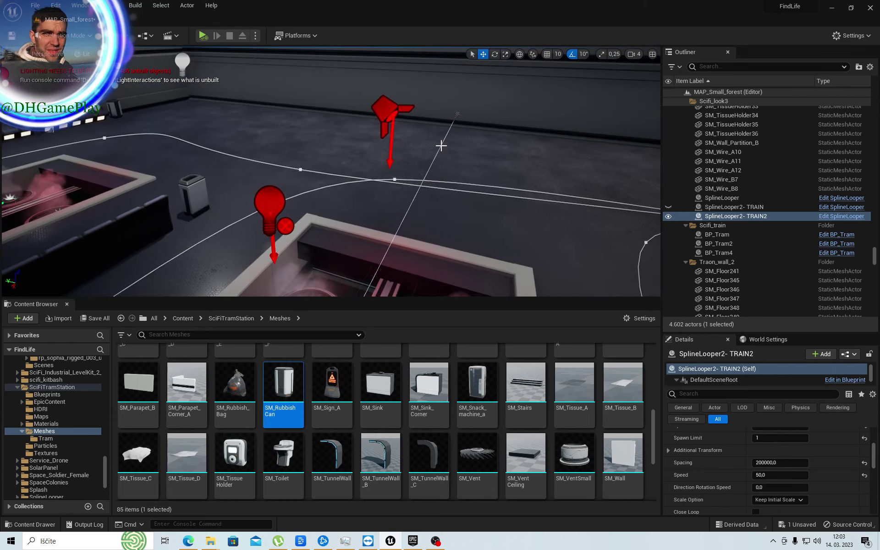
left_click(455, 114)
left_click_drag(455, 121, 348, 300)
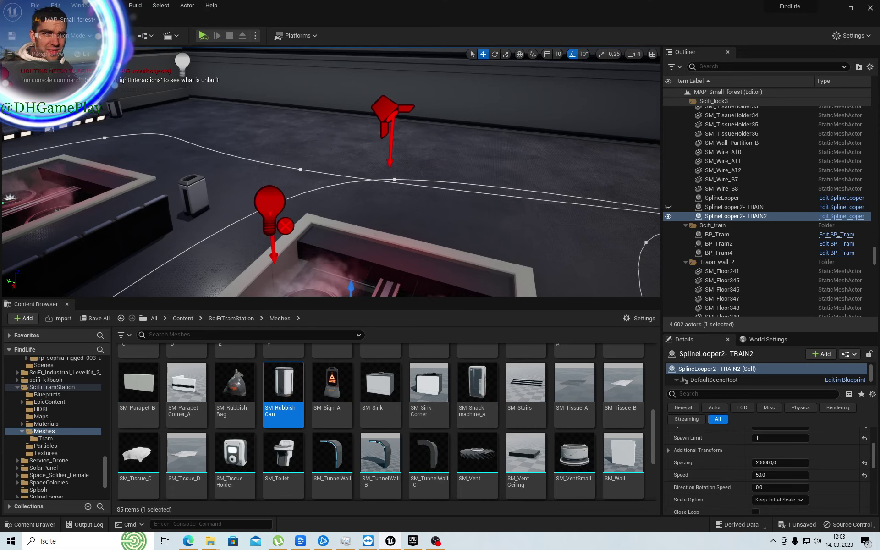
right_click_drag(378, 247, 377, 247)
left_click(733, 207)
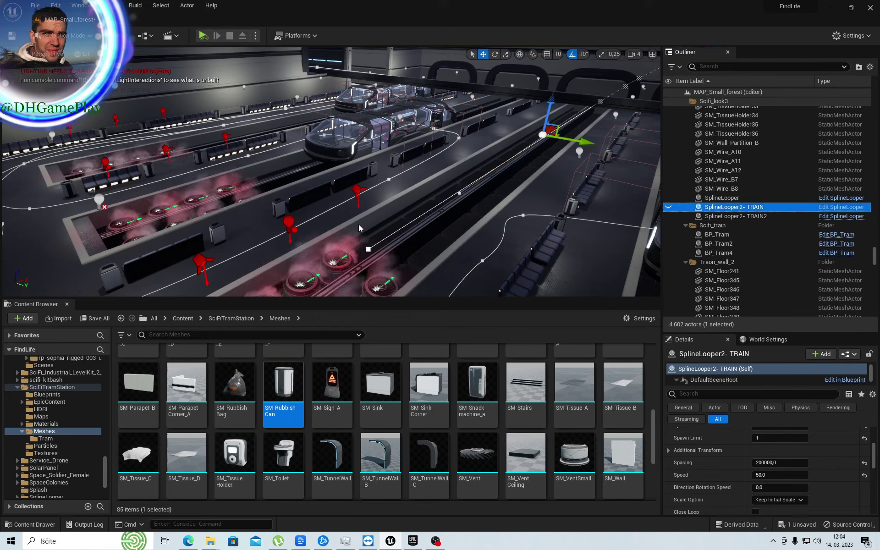
left_click(367, 248)
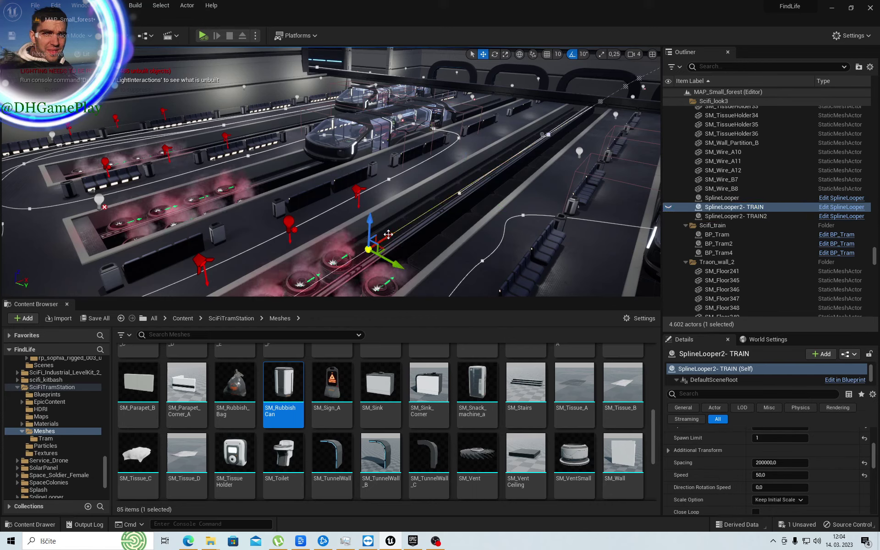
left_click_drag(368, 248, 467, 196)
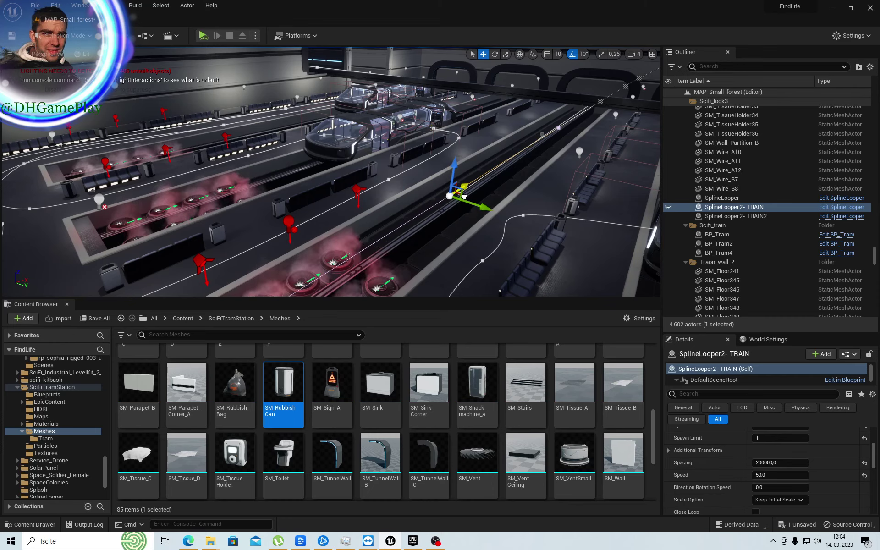
left_click(742, 217)
key("f")
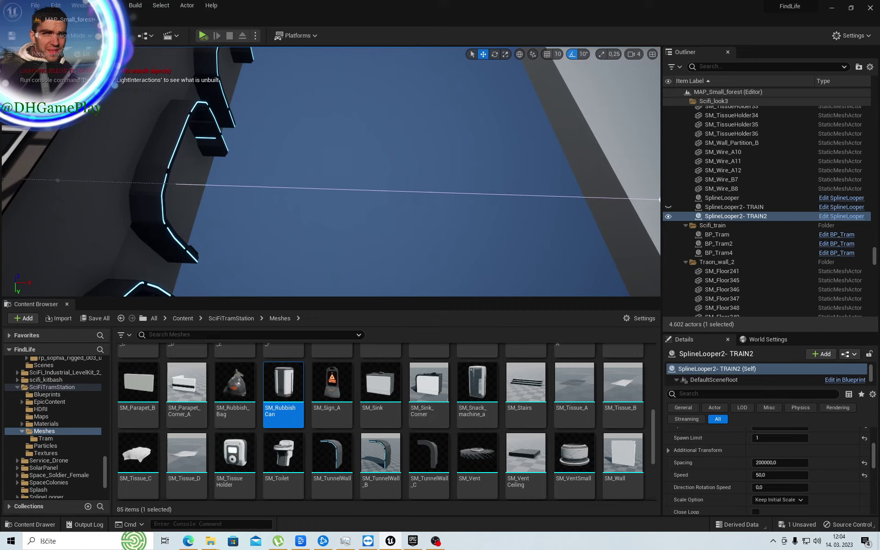
right_click_drag(444, 193, 444, 203)
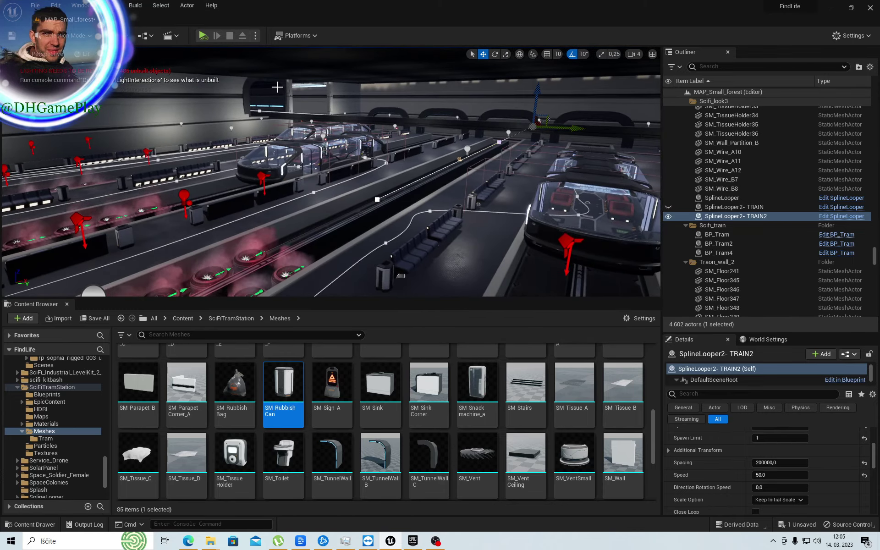
left_click(216, 40)
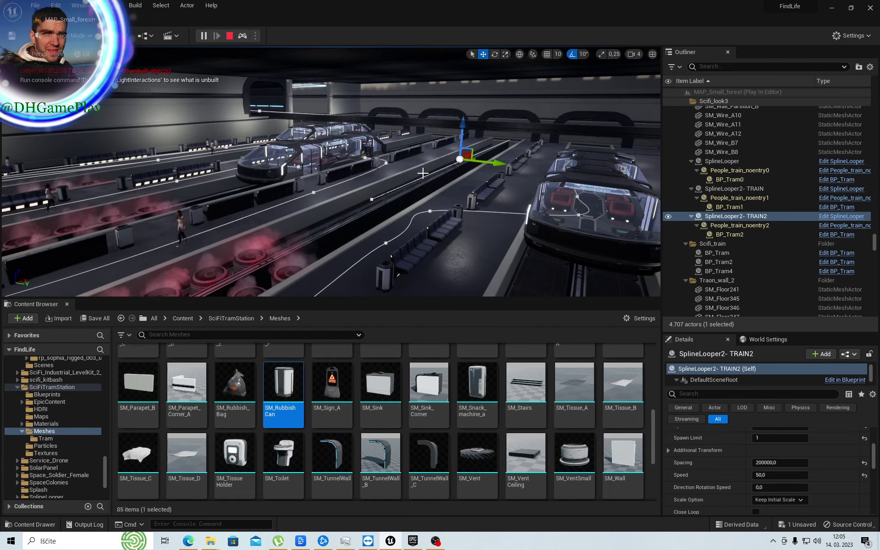
key("Escape")
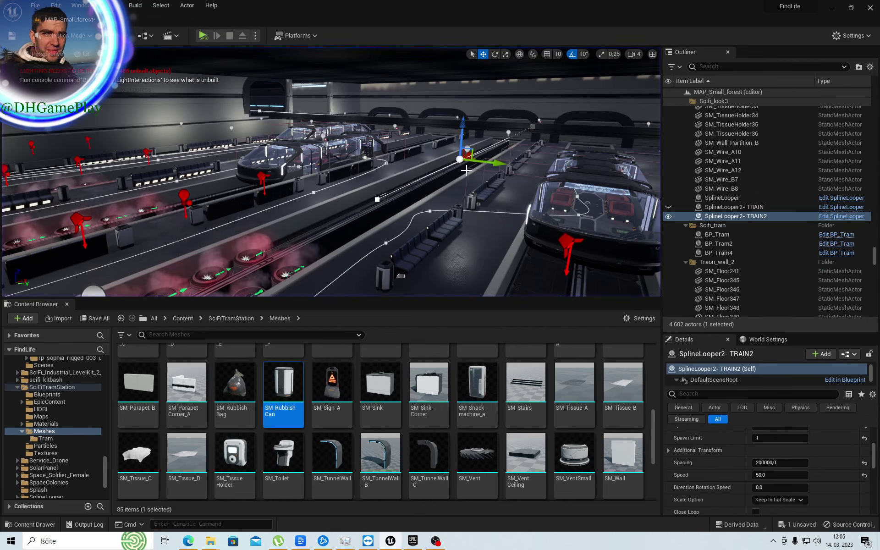
- Make the SplineLooper2- TRAIN spline visible again
right_click_drag(464, 198, 465, 138)
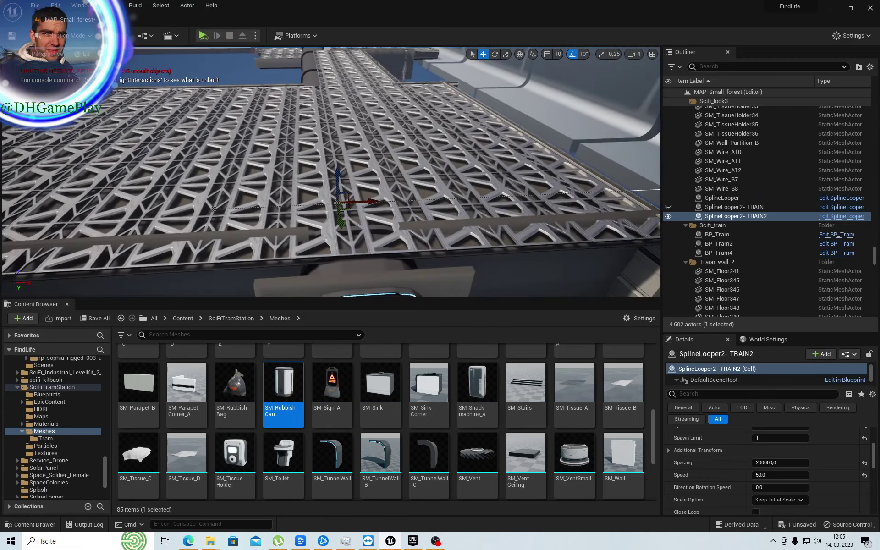
right_click_drag(468, 197, 468, 197)
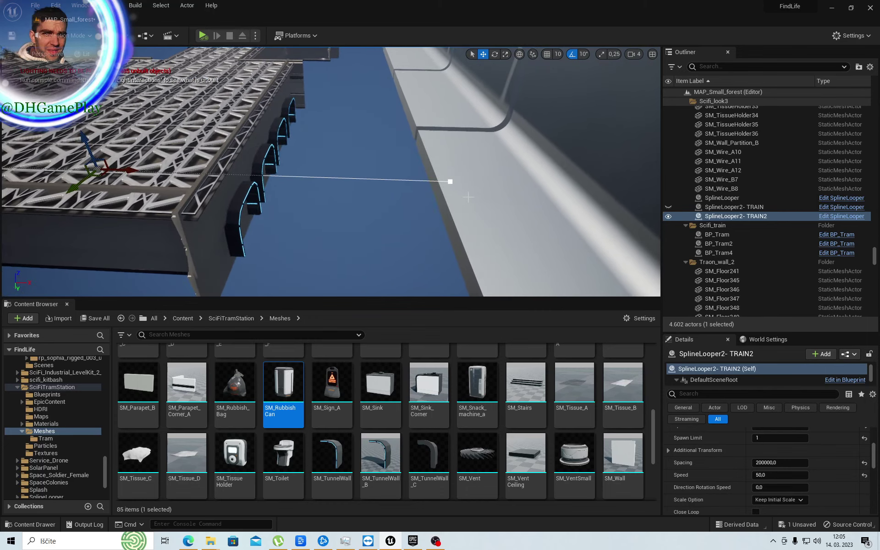
left_click(669, 206)
- Lower the train spline point at the platform edge slightly
right_click_drag(412, 206, 413, 206)
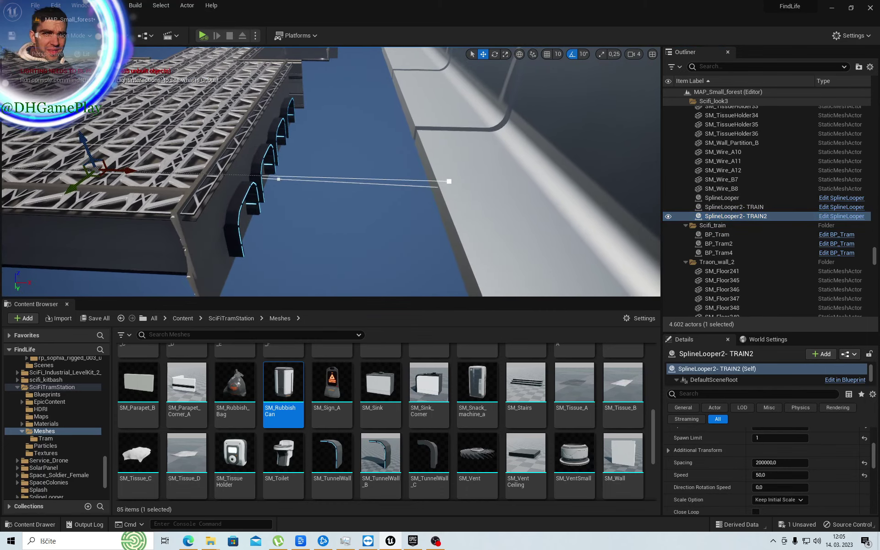
right_click_drag(330, 172, 330, 172)
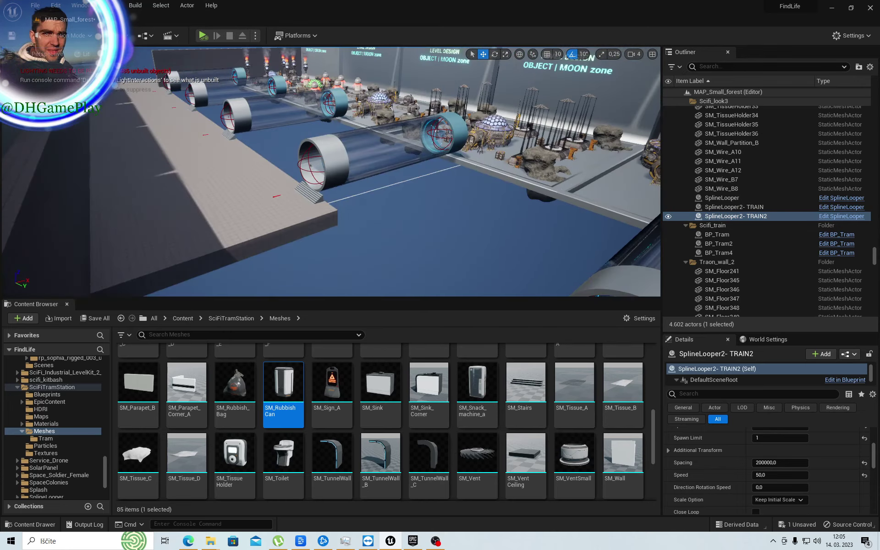
right_click_drag(330, 172, 330, 172)
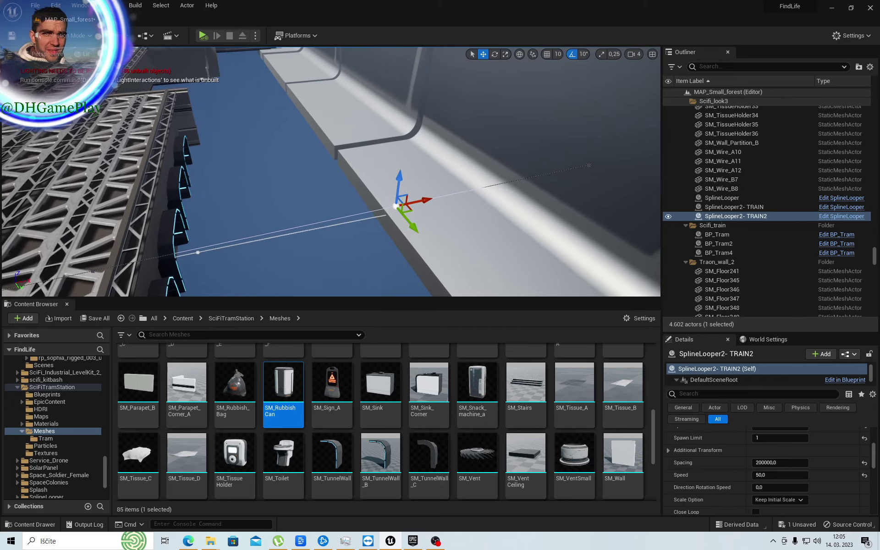
right_click_drag(387, 180, 387, 179)
left_click_drag(400, 178, 401, 182)
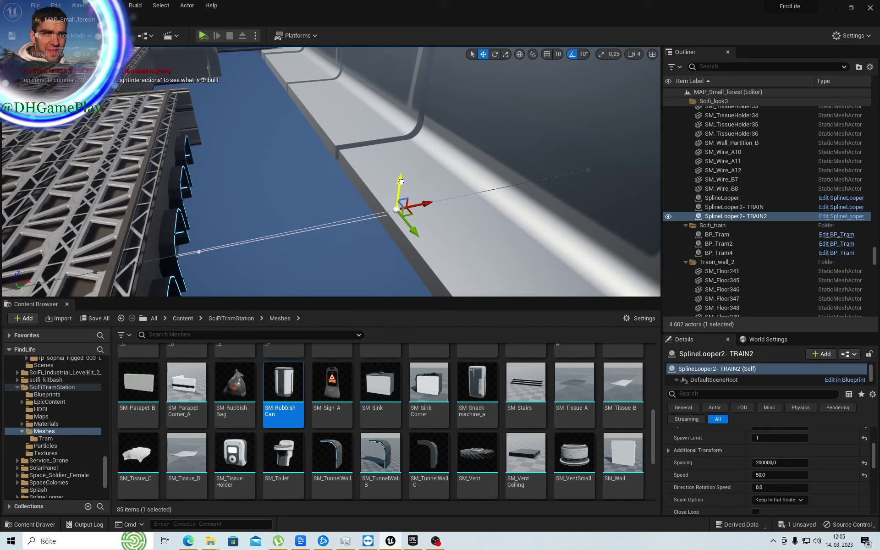
- Slide the TRAIN2 spline end point further along the platform edge and up the track
left_click(729, 207)
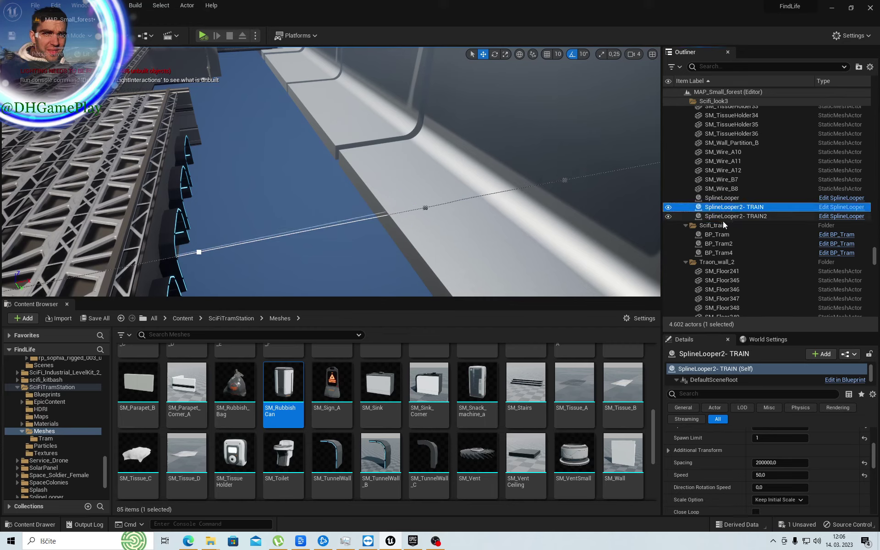
left_click(732, 217)
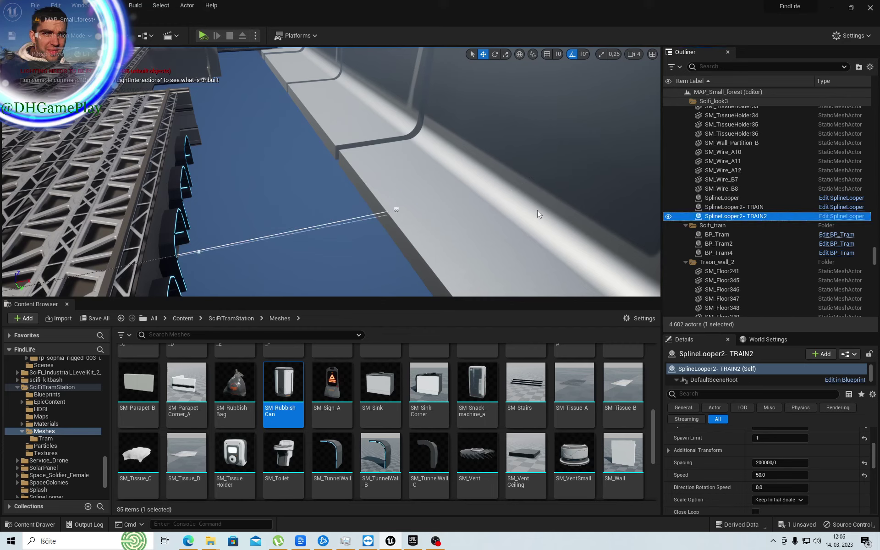
left_click(397, 208)
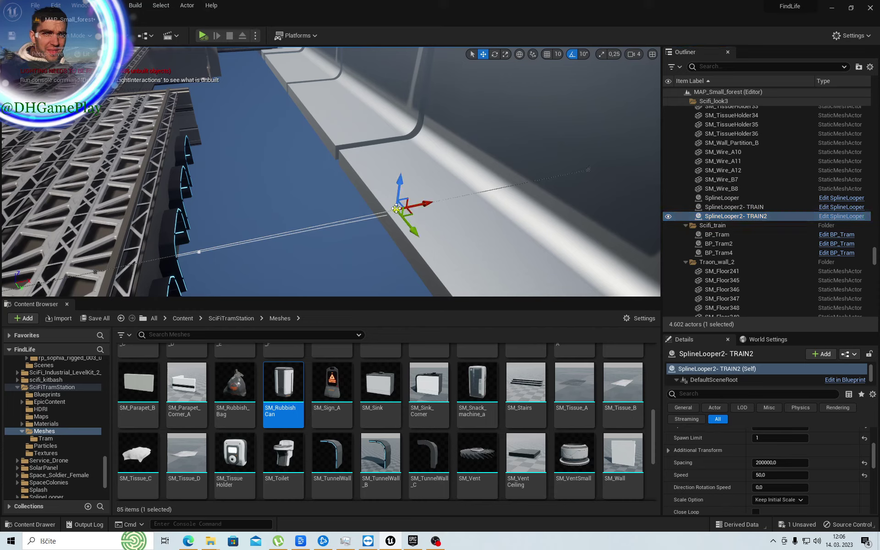
left_click_drag(426, 204, 508, 186)
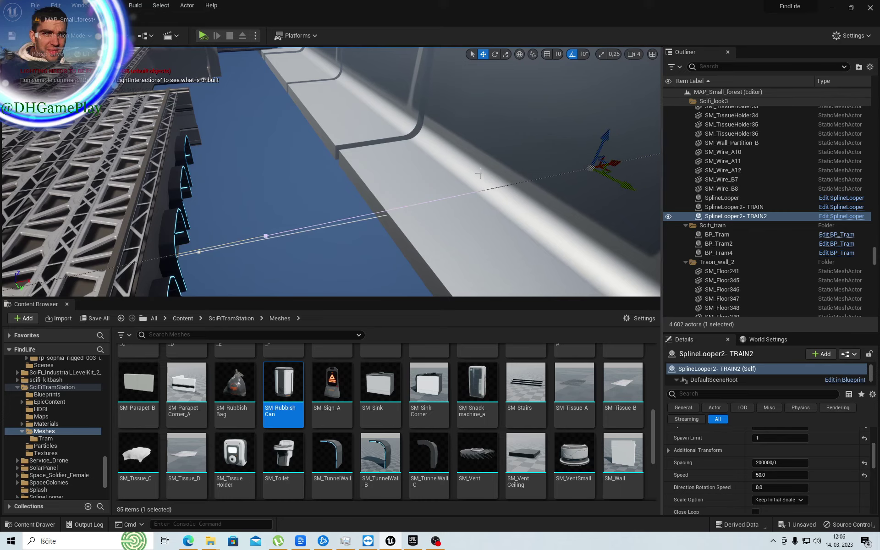
key("f")
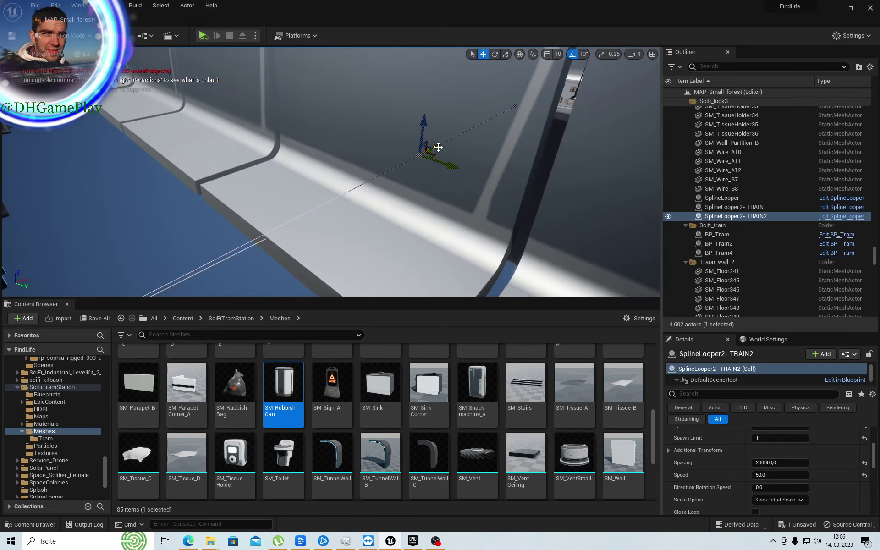
left_click_drag(473, 118, 616, 50)
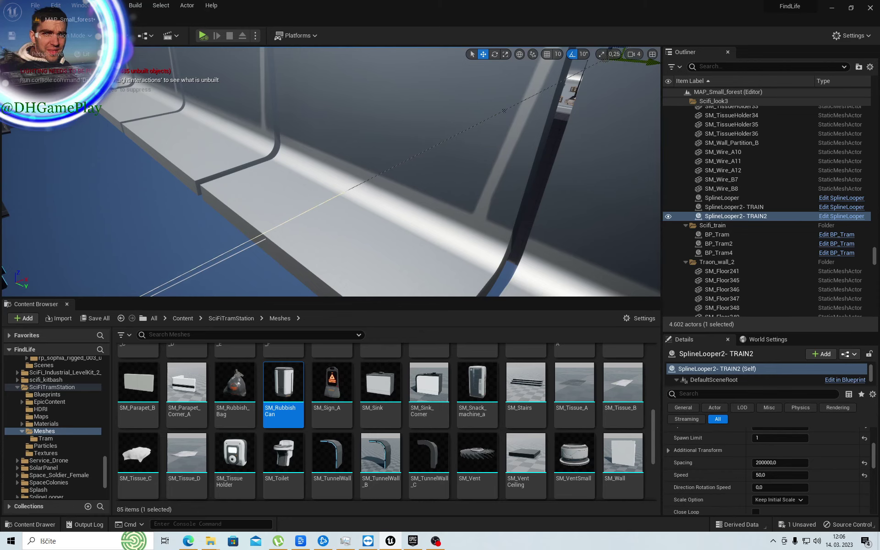
left_click(371, 228)
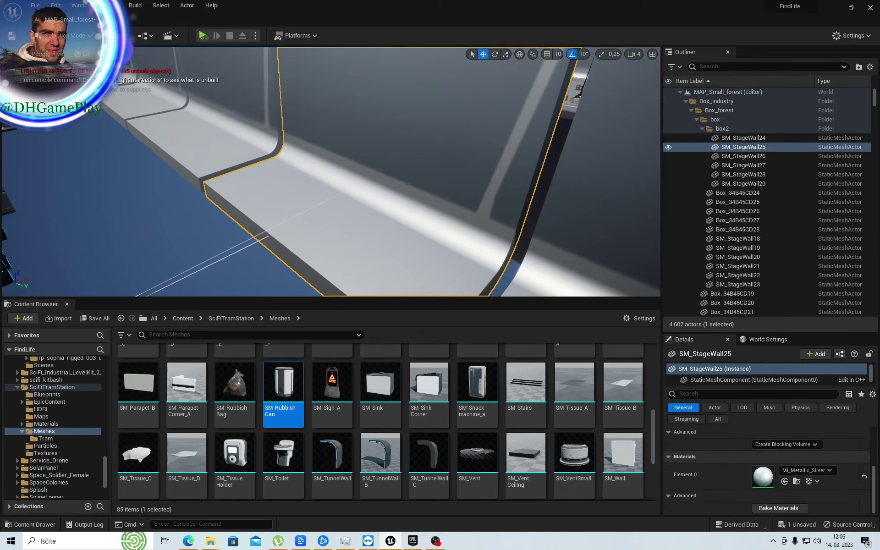
key("f")
scroll(331, 172, "up", 10)
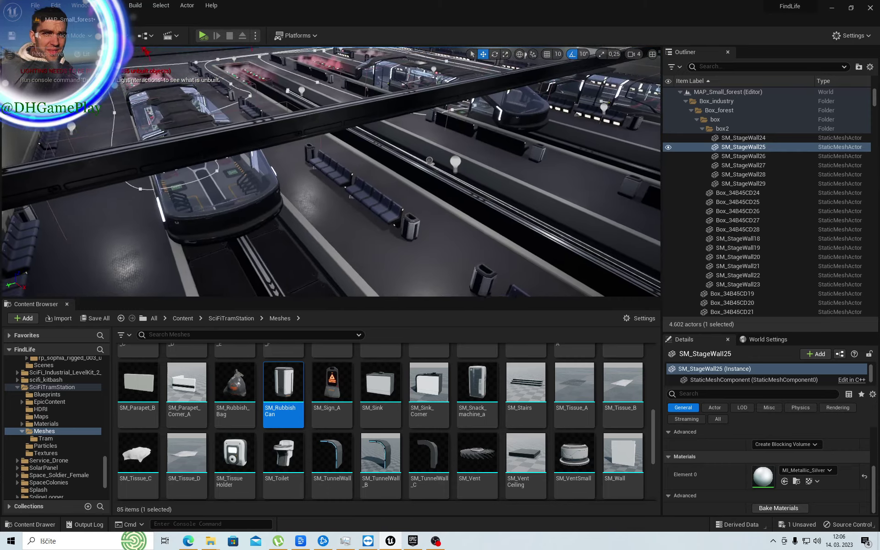
right_click_drag(331, 172, 331, 172)
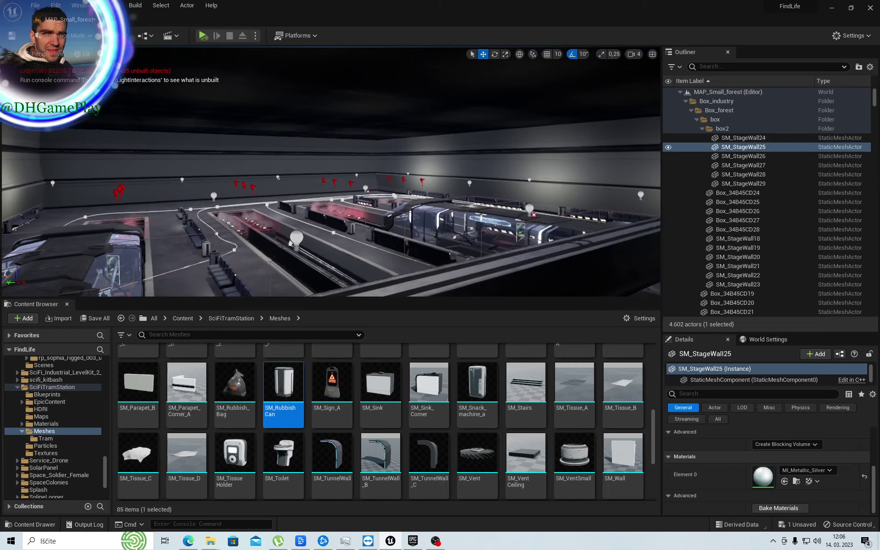
right_click_drag(299, 96, 299, 96)
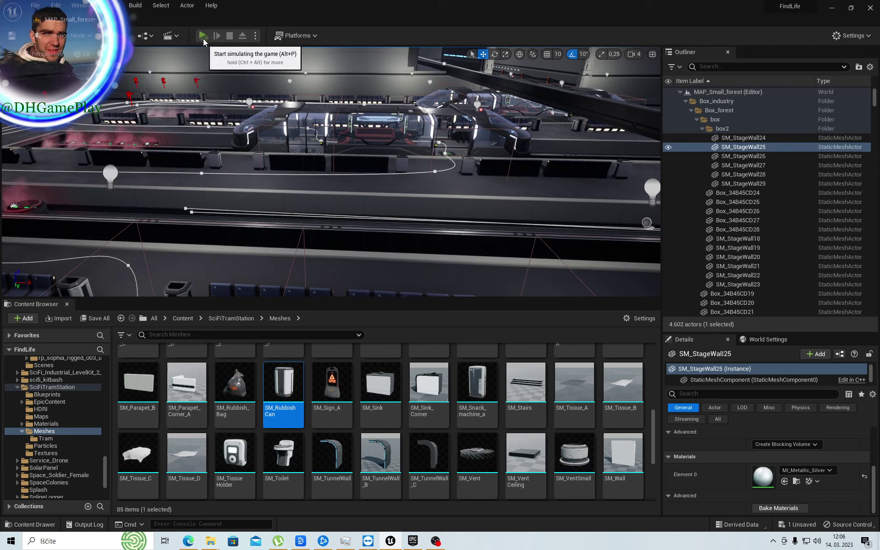
left_click(203, 37)
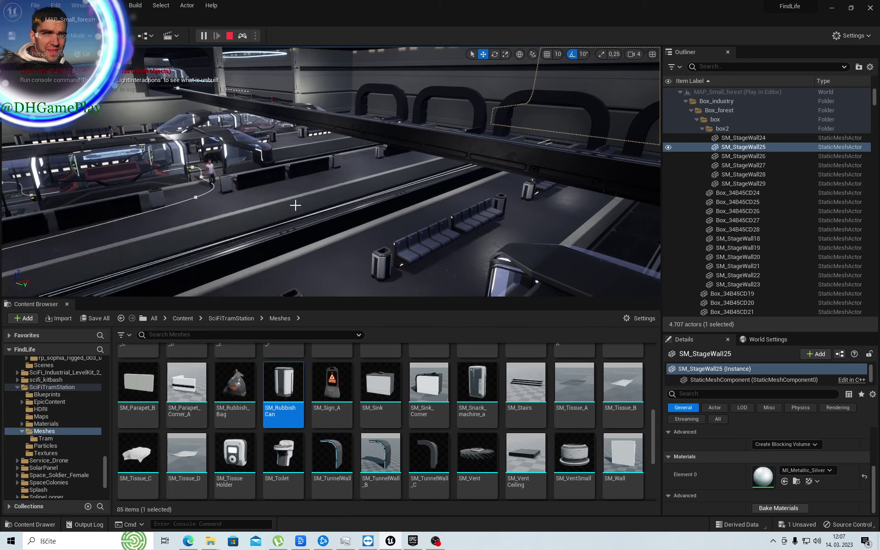
key("Escape")
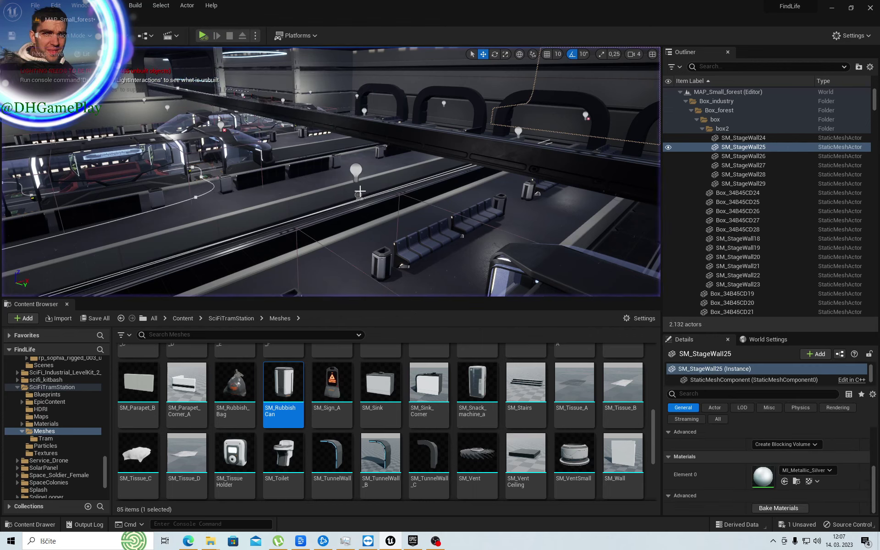
mouse_move(367, 195)
right_mouse_down()
mouse_move(367, 151)
mouse_move(395, 152)
right_mouse_up()
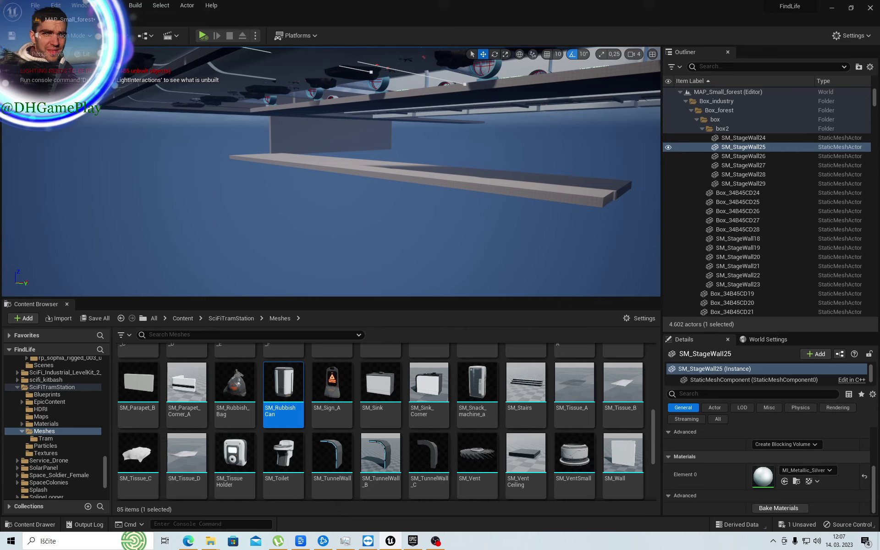
left_click(465, 84)
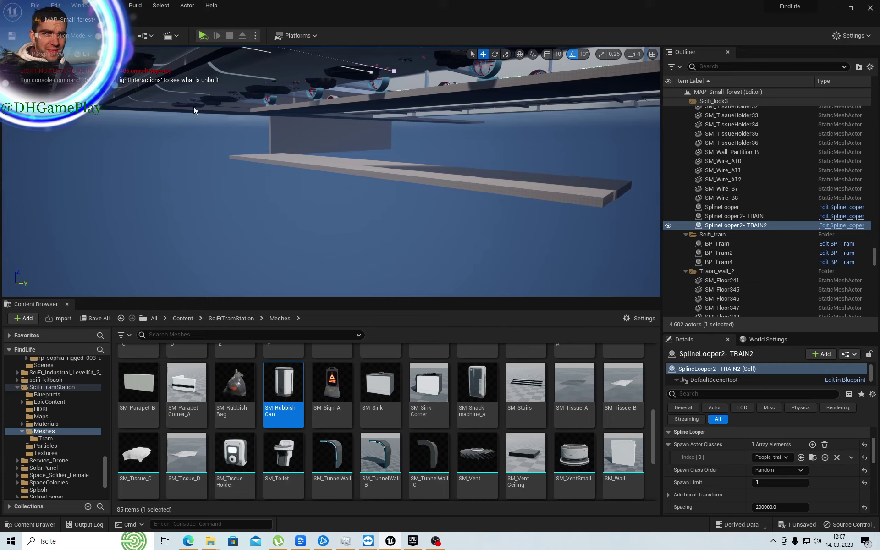
right_click_drag(370, 179, 370, 152)
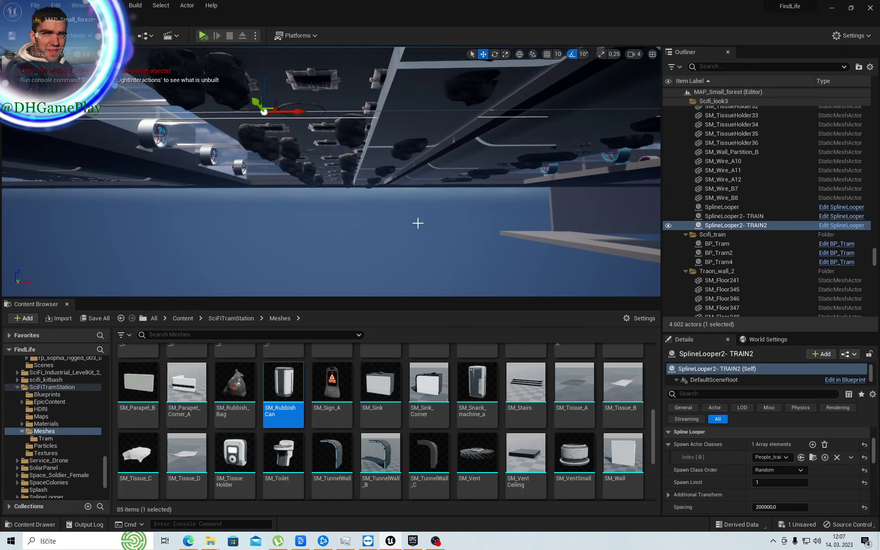
right_click_drag(417, 223, 417, 184)
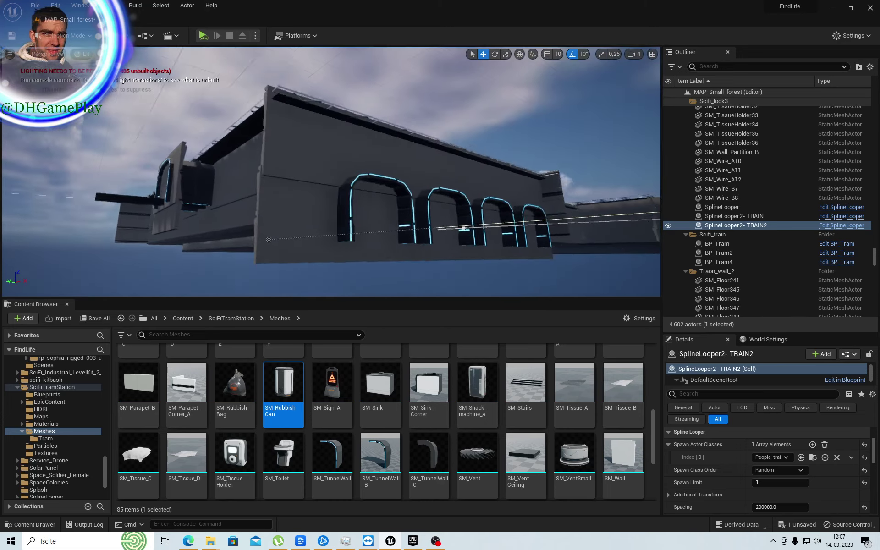
right_click_drag(417, 184, 417, 174)
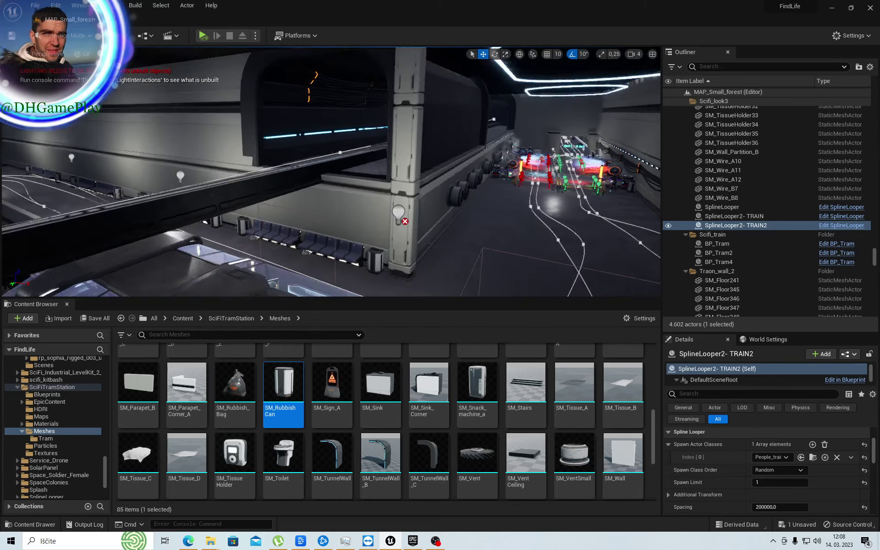
right_click_drag(400, 230, 400, 230)
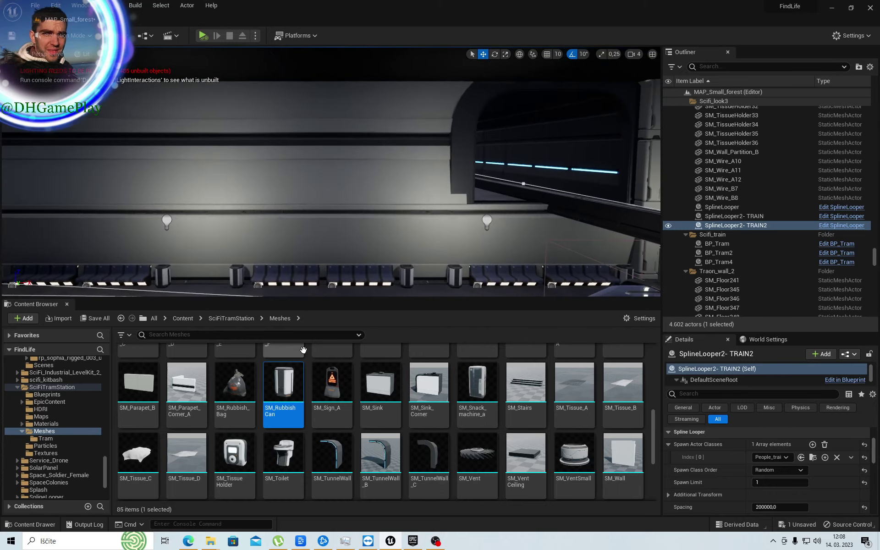
scroll(147, 411, "up", 2)
- Place a BP_VentSmall blueprint vent on the station wall
left_click(50, 395)
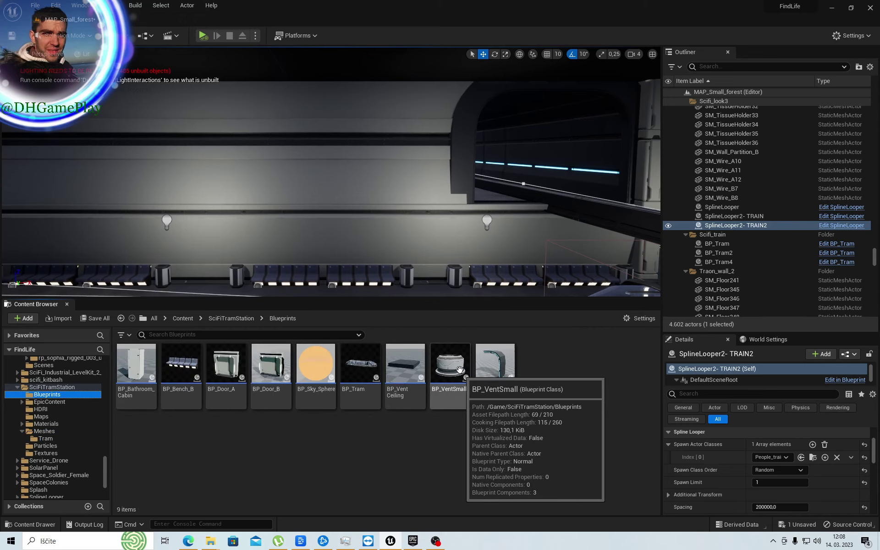
left_click(470, 390)
left_click_drag(376, 182, 376, 182)
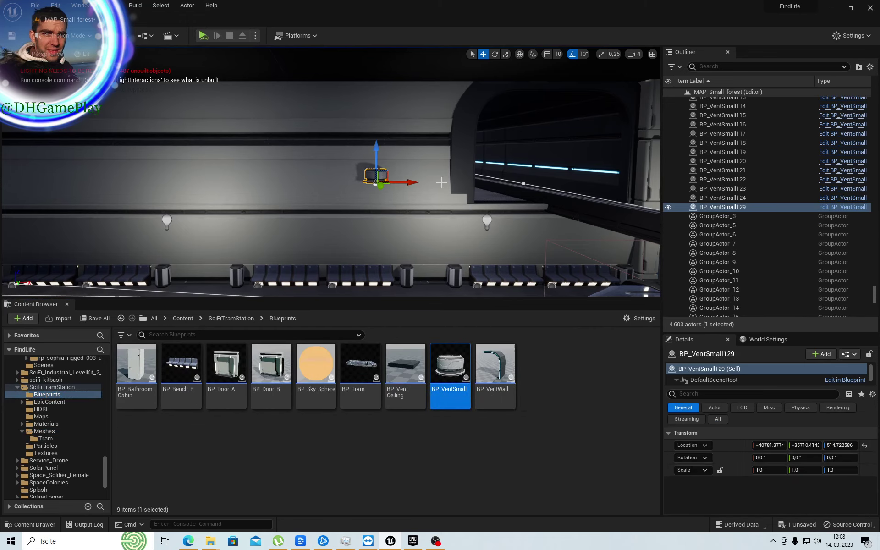
- Rotate the vent 80 degrees so it faces out from the wall
left_click(495, 55)
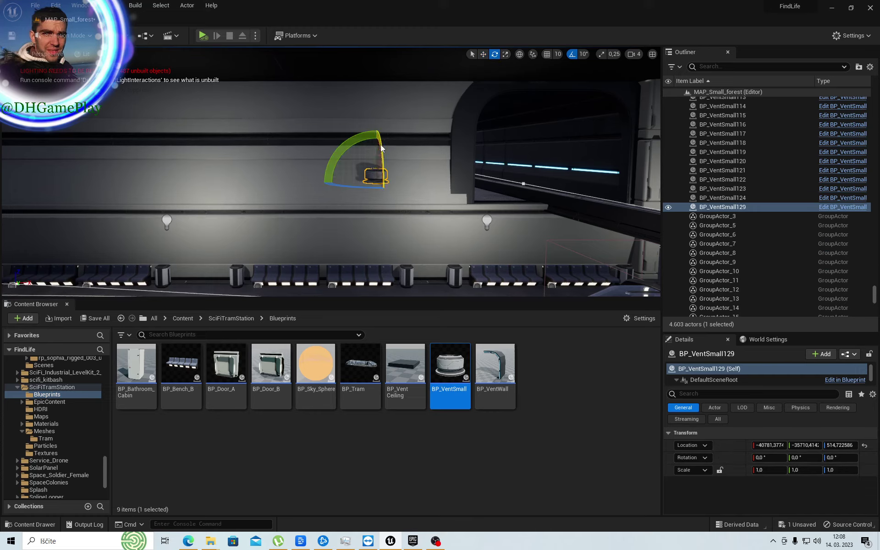
left_click_drag(380, 147, 380, 147)
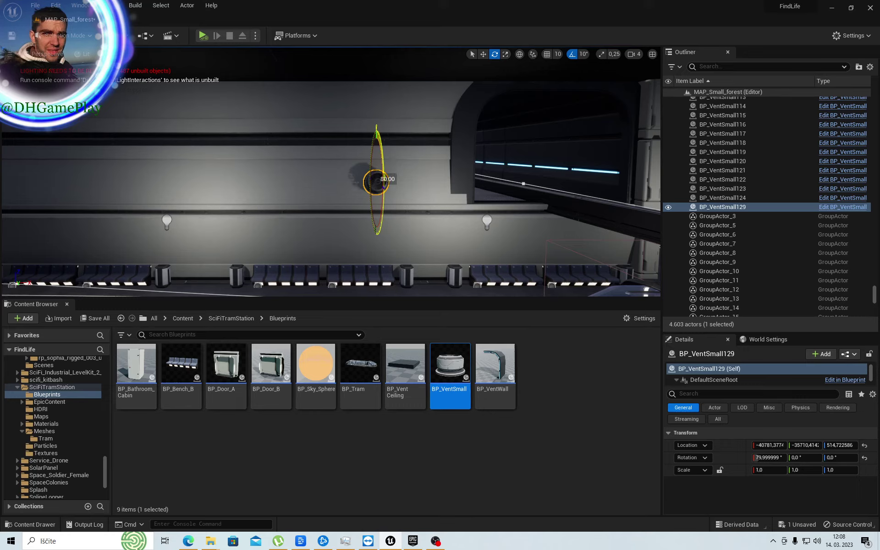
left_click_drag(398, 137, 398, 137)
right_click_drag(438, 195, 439, 195)
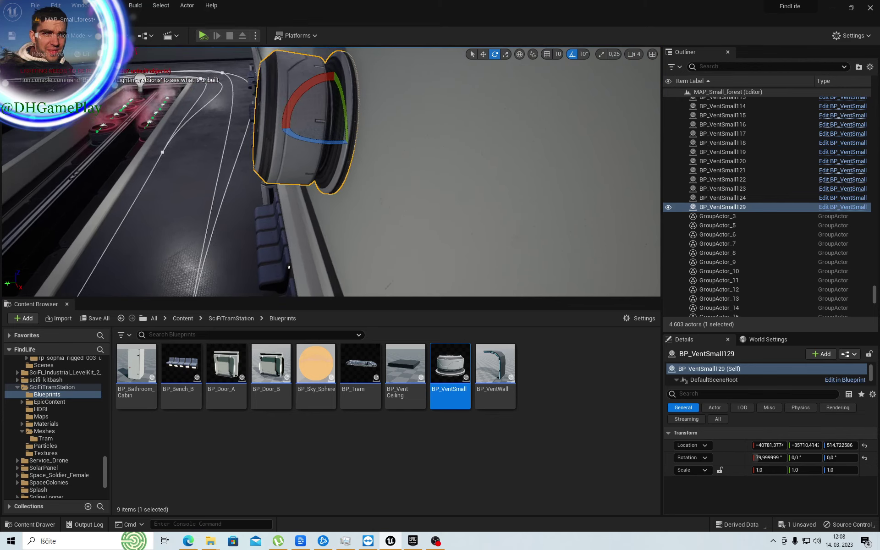
right_click_drag(438, 195, 438, 196)
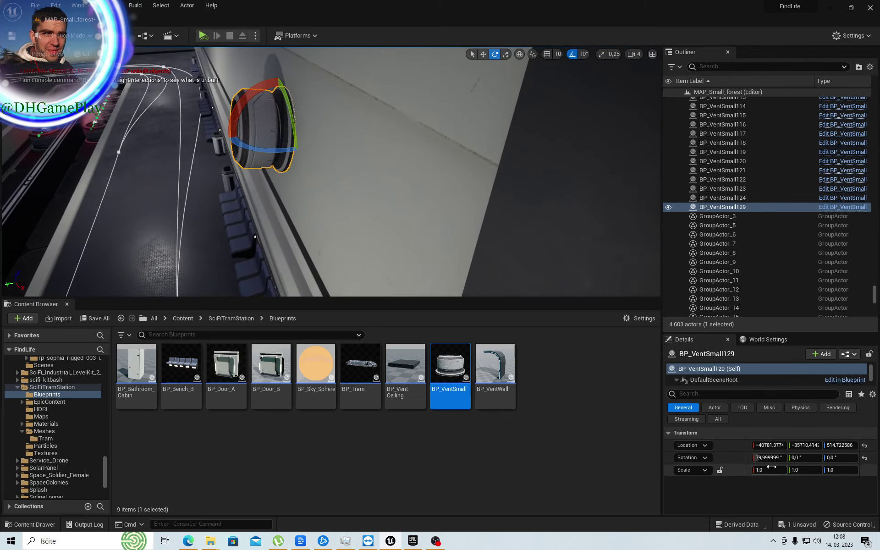
type("3")
- Set the vent's scale to 3.0 on X, Y and Z
left_click(804, 471)
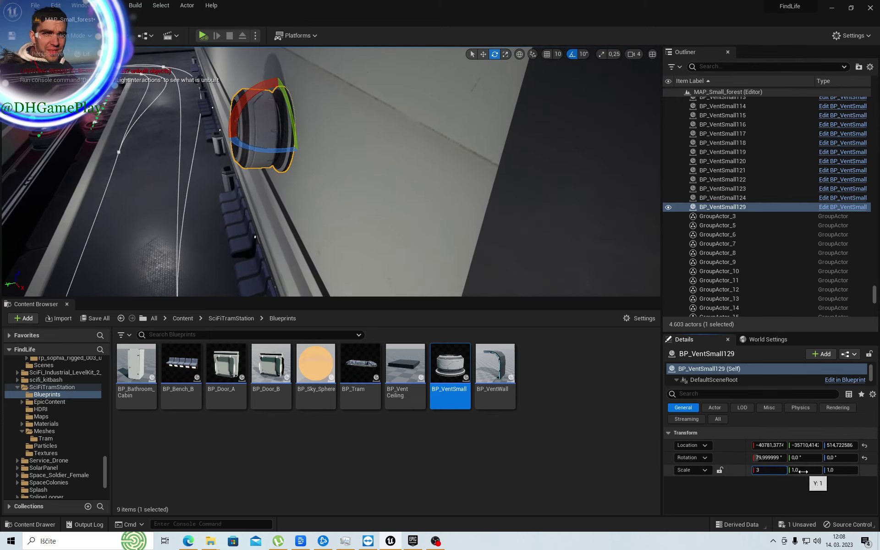
left_click(839, 469)
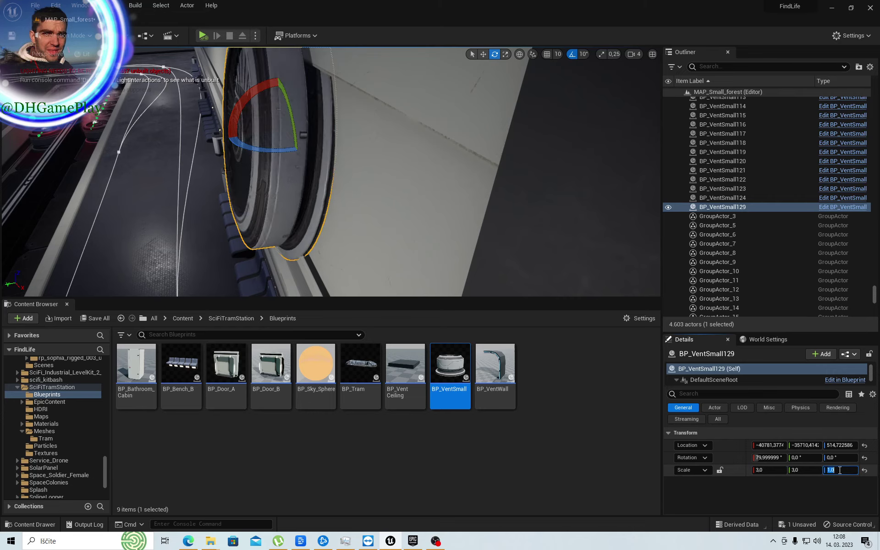
type("3")
left_click(813, 473)
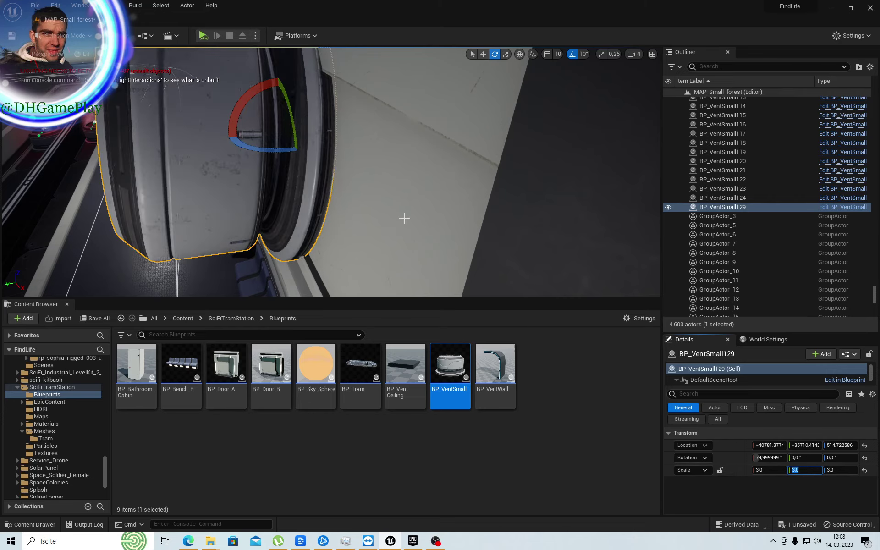
right_click_drag(404, 218, 404, 219)
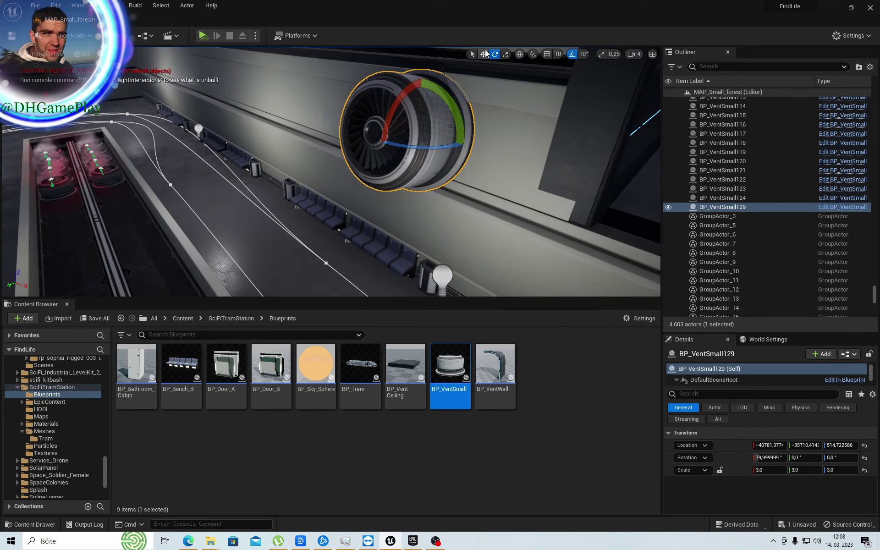
- Position the enlarged vent higher on the wall and along its X axis
left_click(484, 54)
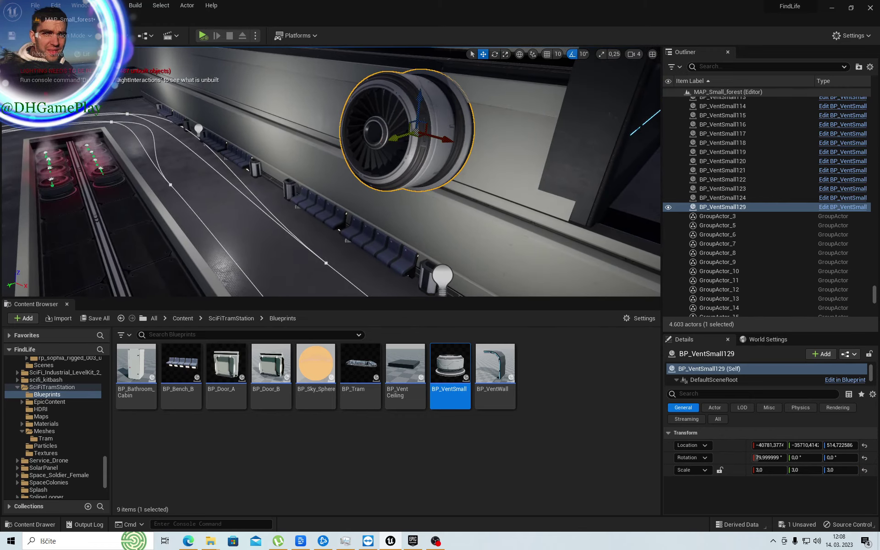
left_click_drag(395, 141, 409, 134)
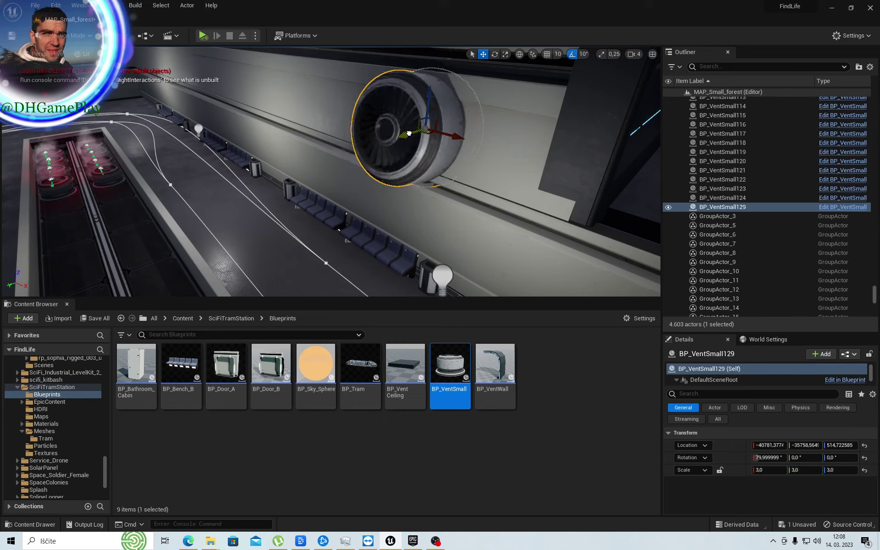
left_click_drag(430, 92, 441, 66)
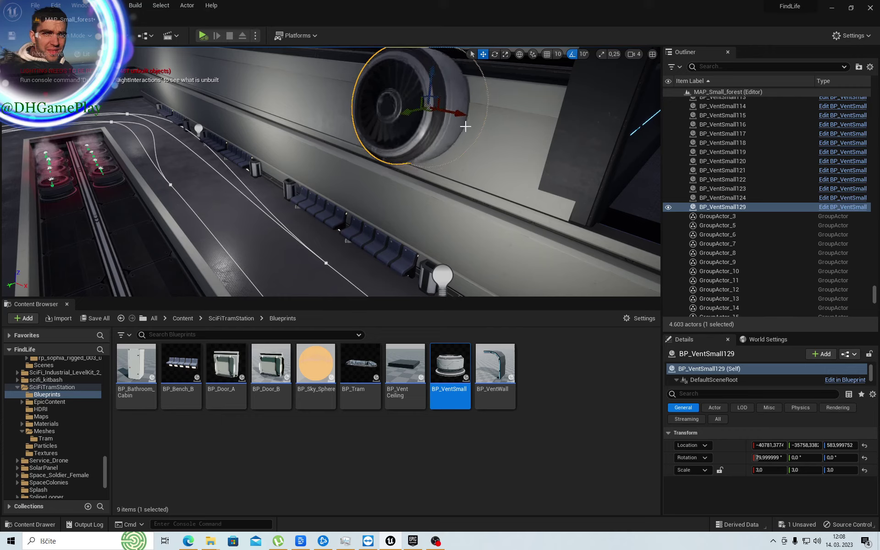
left_click_drag(464, 116, 561, 109)
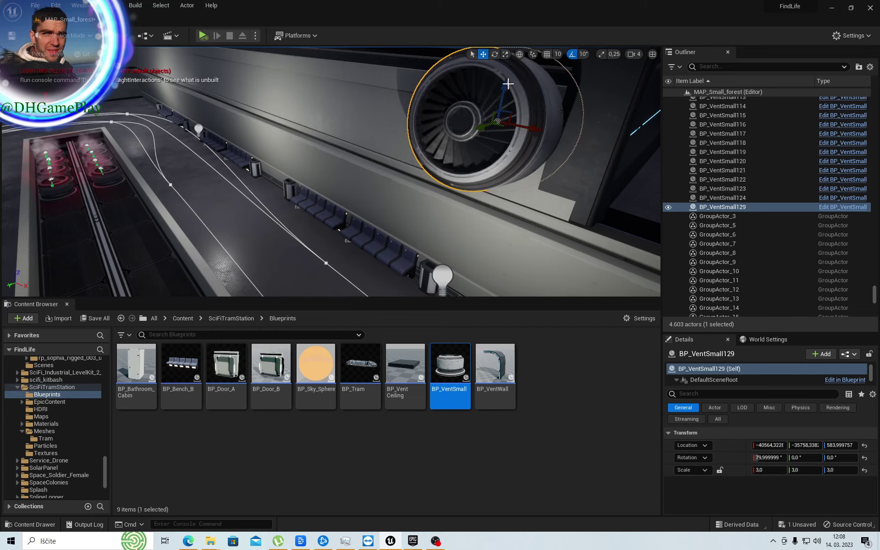
left_click_drag(505, 85, 513, 80)
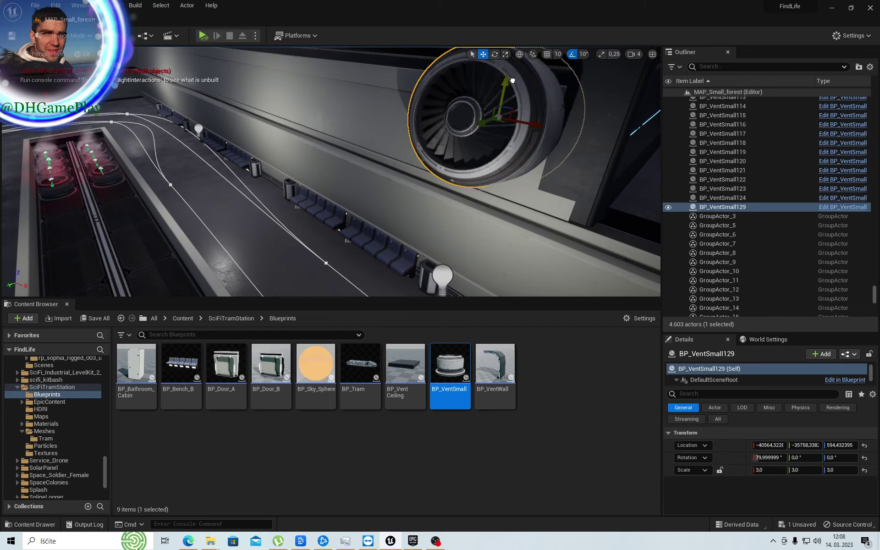
right_click_drag(349, 174, 474, 152)
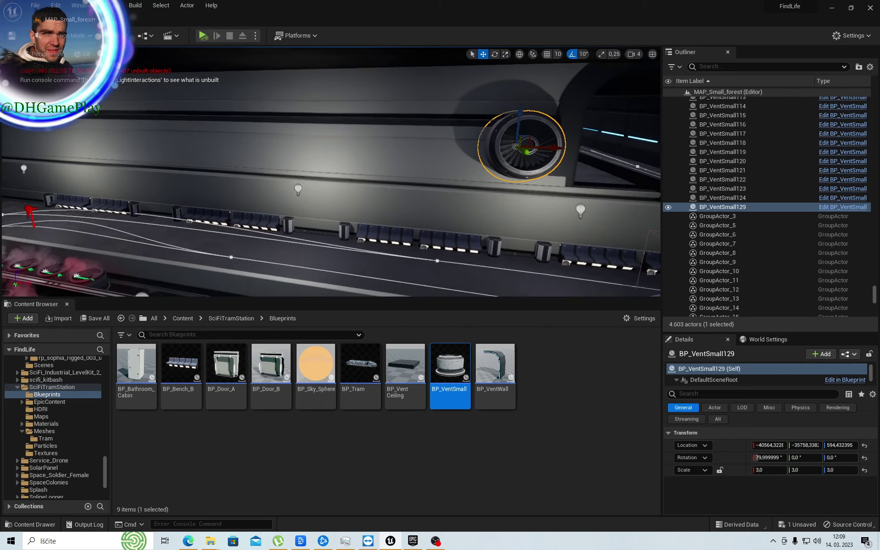
left_click_drag(542, 150, 532, 148)
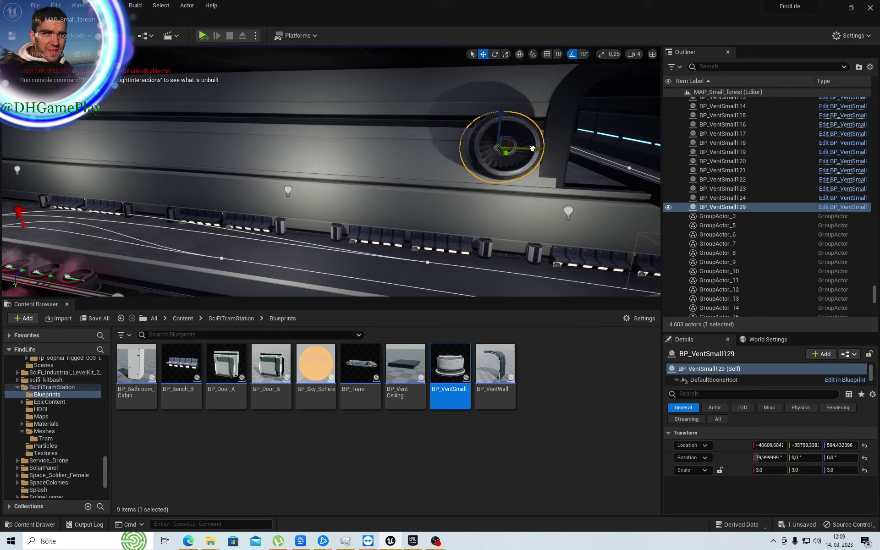
- Duplicate the vent into a pair, then copy the pair twice further left along the wall
key("ctrl+d")
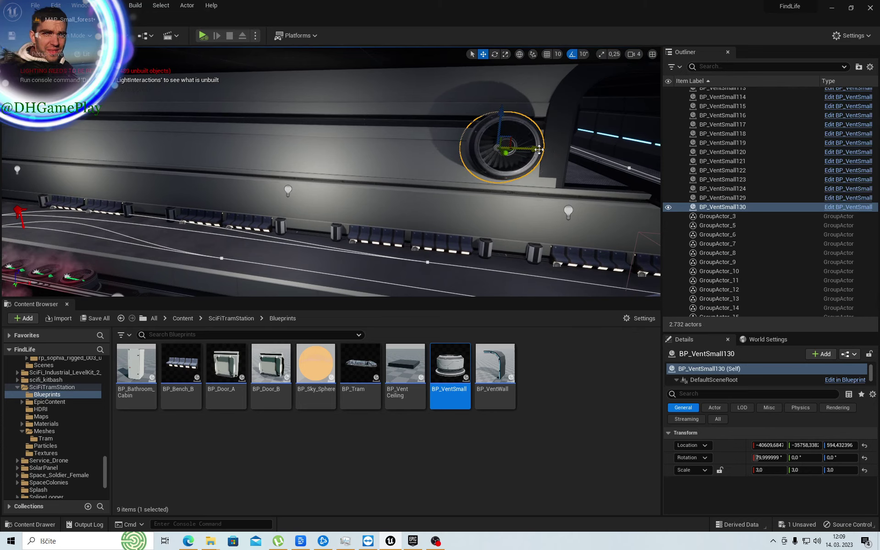
mouse_move(452, 144)
left_mouse_down()
mouse_move(428, 144)
mouse_move(458, 151)
left_mouse_up()
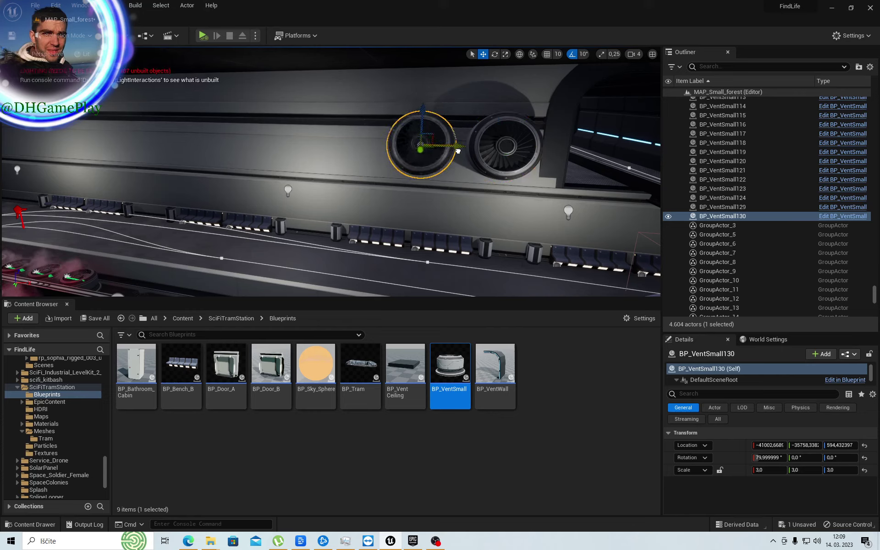
left_click(488, 151, "ctrl")
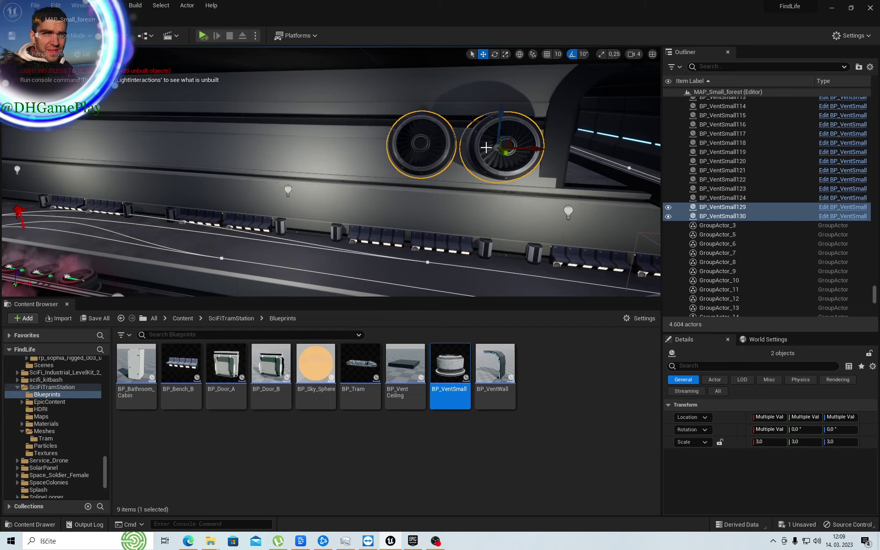
middle_click_drag(464, 179, 464, 179)
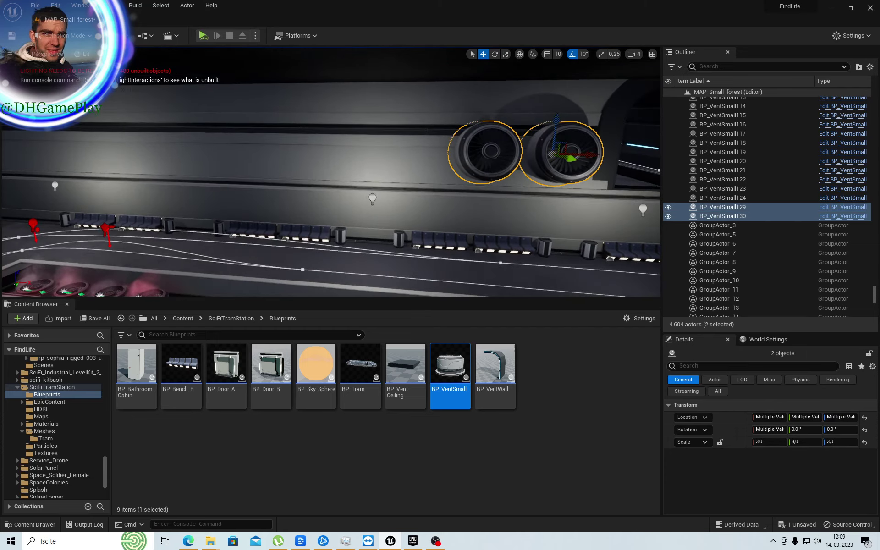
key("ctrl+d")
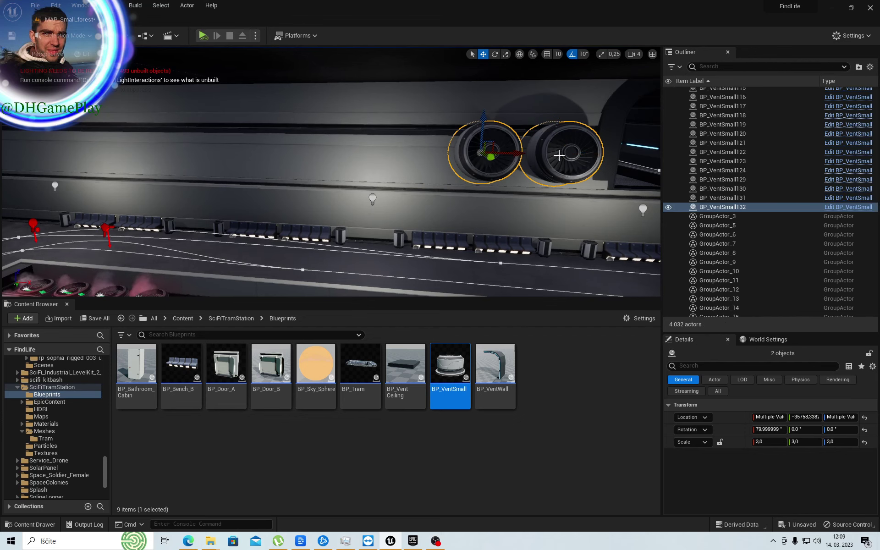
left_click_drag(520, 153, 263, 148)
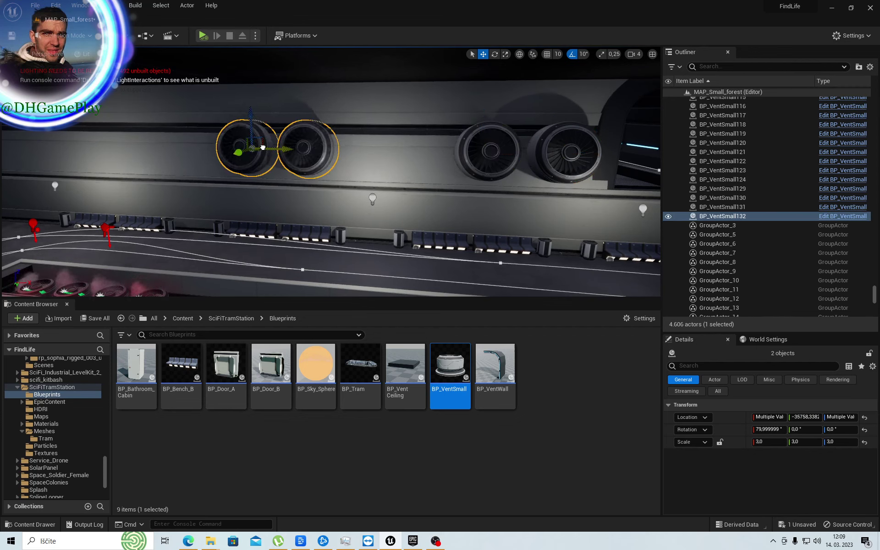
right_click_drag(263, 148, 220, 151)
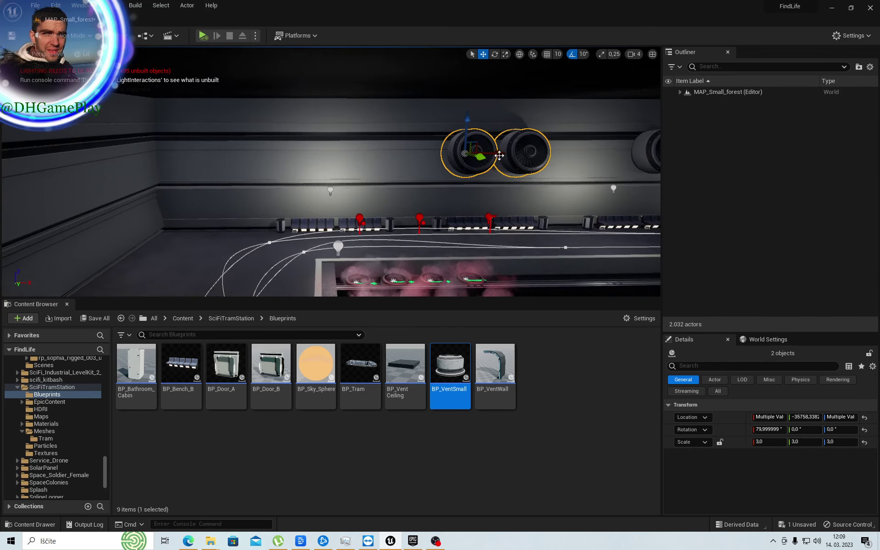
left_click_drag(499, 155, 281, 145, "alt")
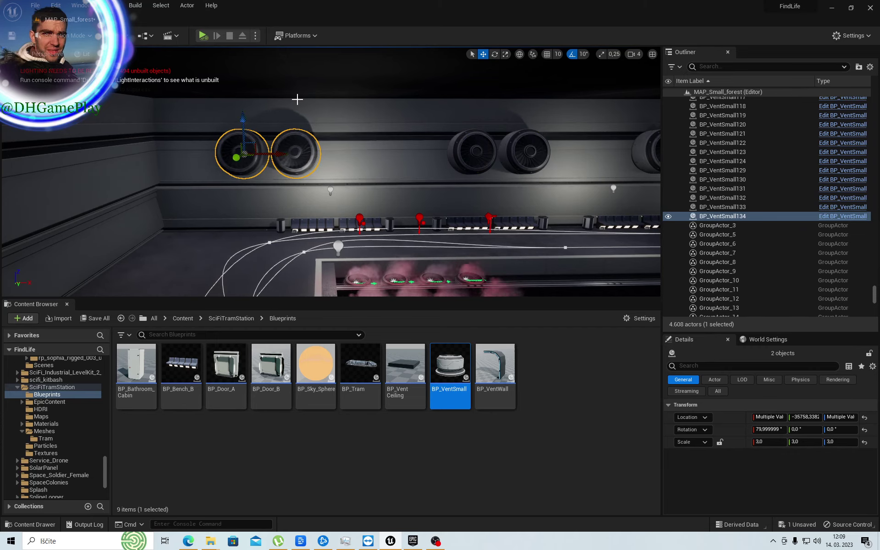
- Select all six vents and duplicate them
right_click_drag(299, 94, 371, 154)
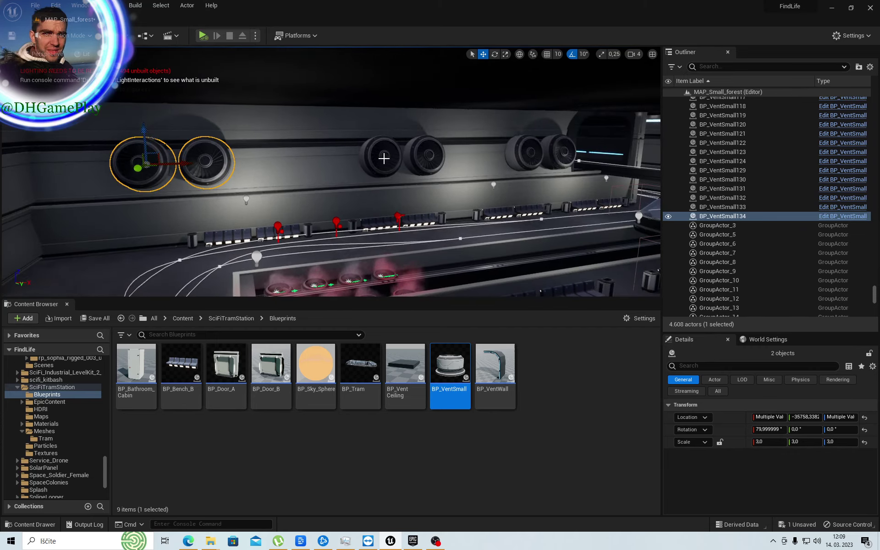
left_click(371, 155, "ctrl")
left_click(419, 157, "ctrl")
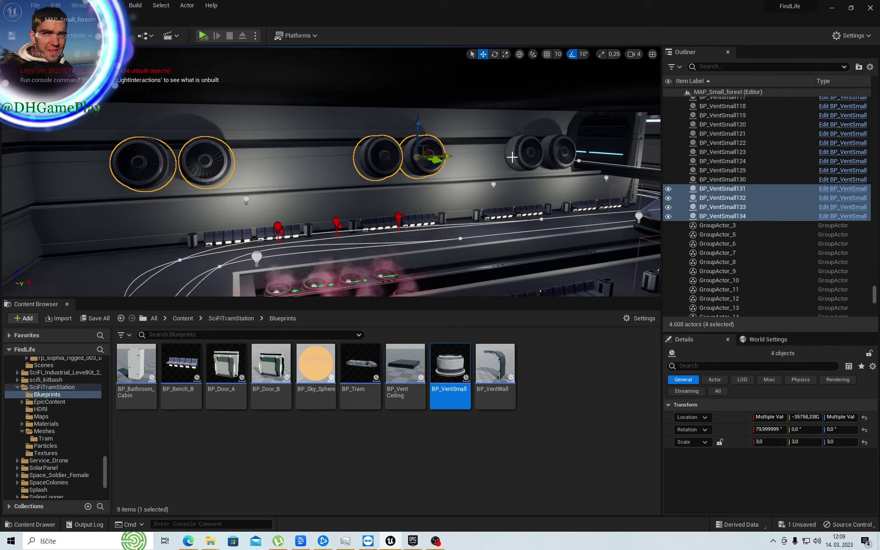
left_click(527, 154, "ctrl")
left_click(563, 153, "ctrl")
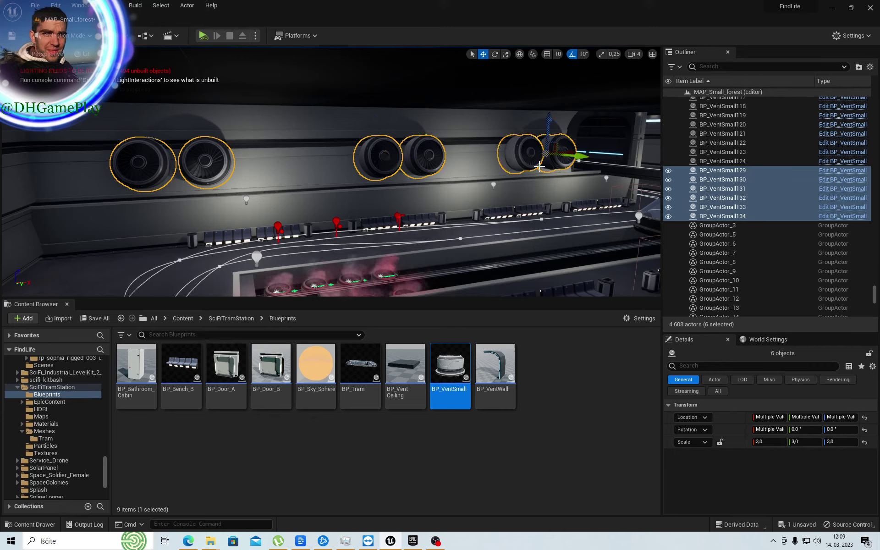
key("ctrl+d")
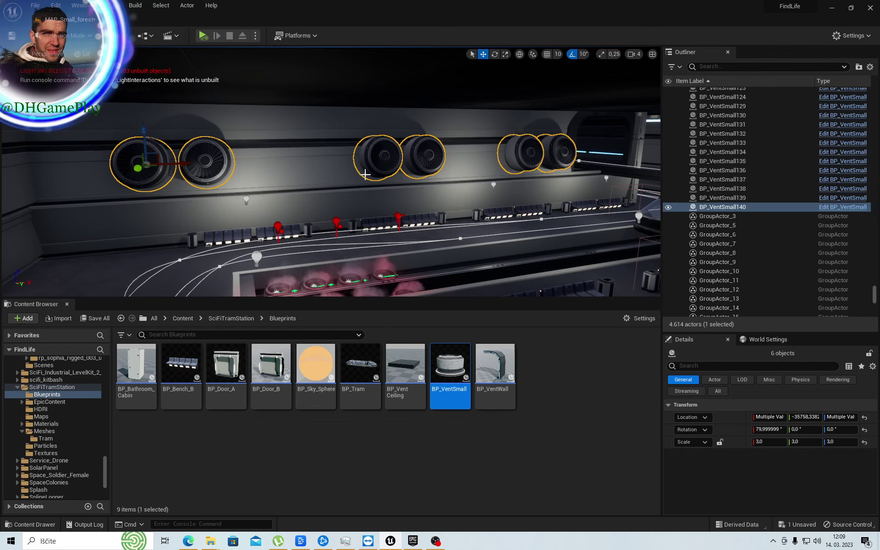
right_click_drag(369, 172, 454, 211)
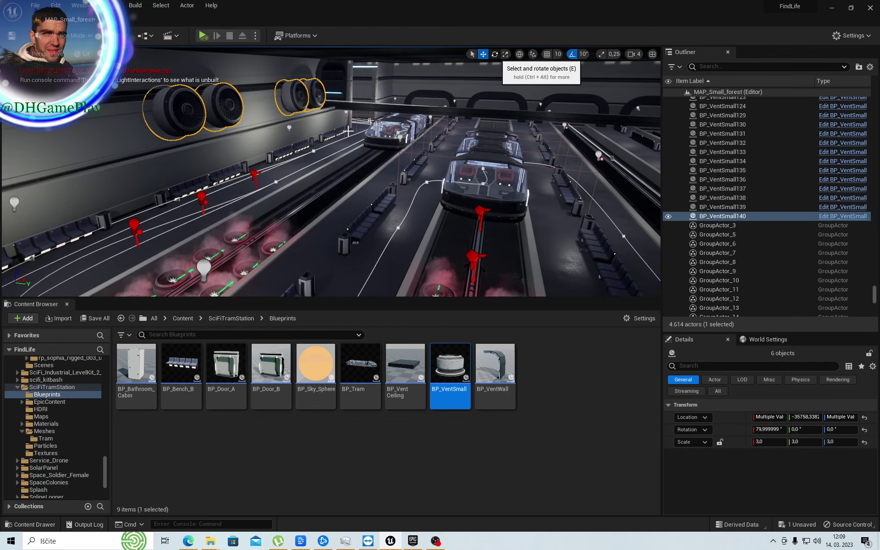
- Rotate the copied vents to face the opposite way
left_click(496, 55)
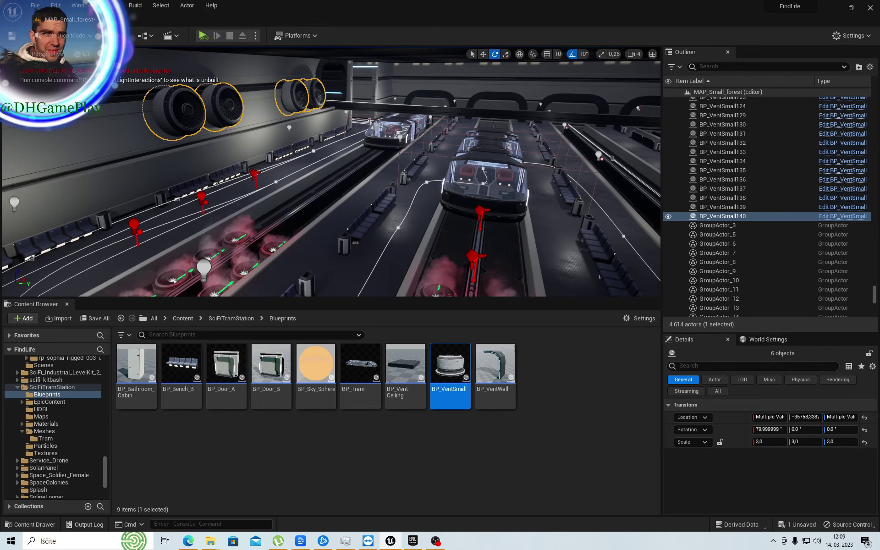
right_click_drag(403, 140, 358, 152)
right_click_drag(151, 156, 152, 156)
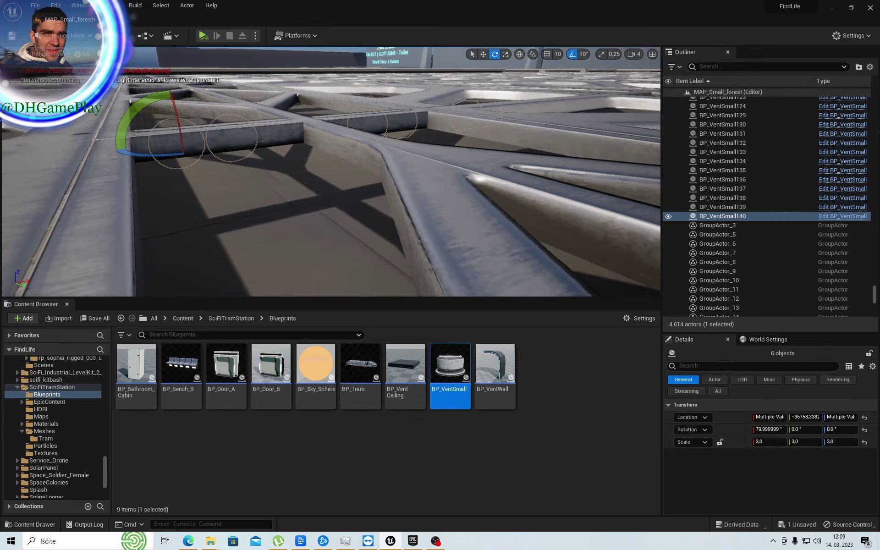
mouse_move(151, 157)
left_mouse_down()
mouse_move(114, 163)
mouse_move(85, 151)
left_mouse_up()
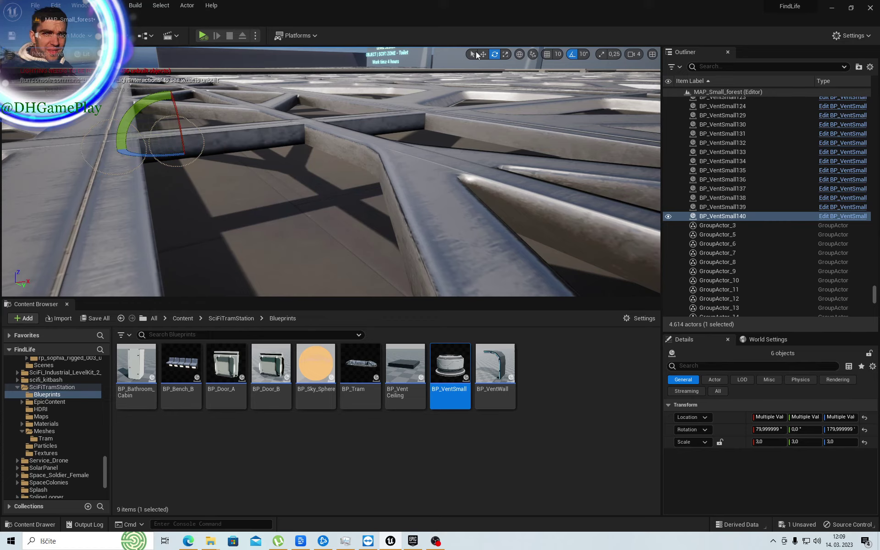
- Move the copied vents along the opposite wall
left_click(483, 54)
right_click_drag(330, 172, 330, 172)
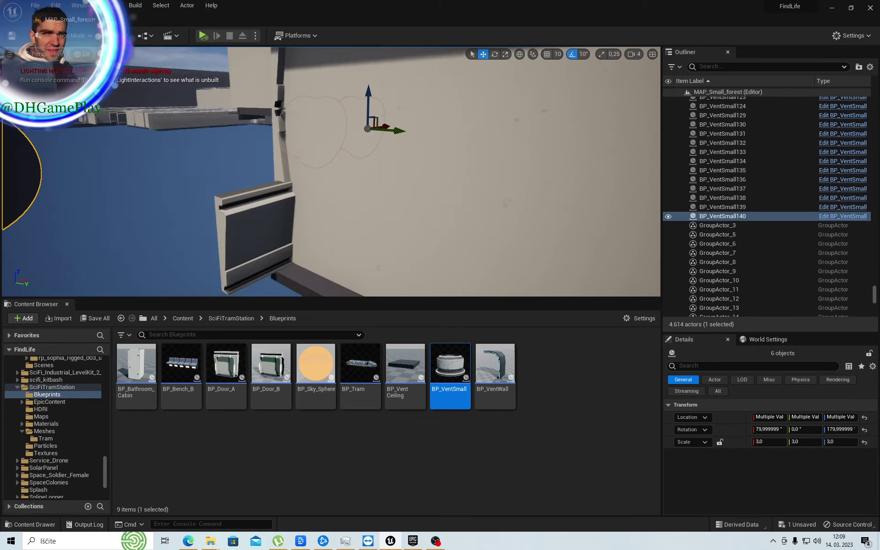
right_click_drag(246, 157, 246, 157)
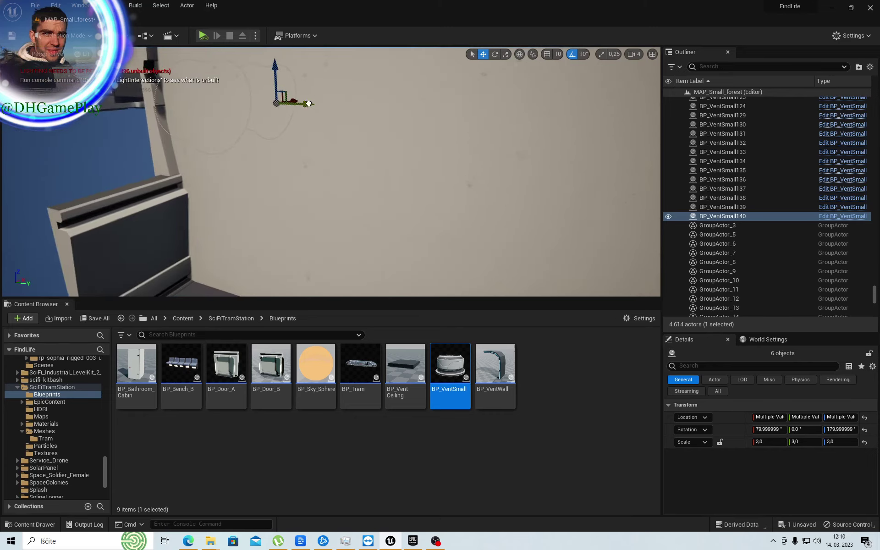
left_click_drag(309, 103, 627, 113)
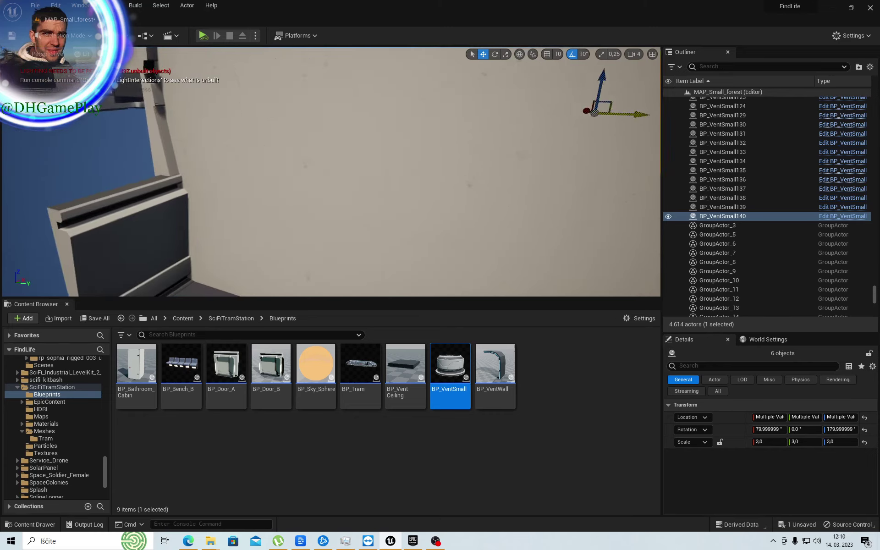
right_click_drag(477, 153, 477, 153)
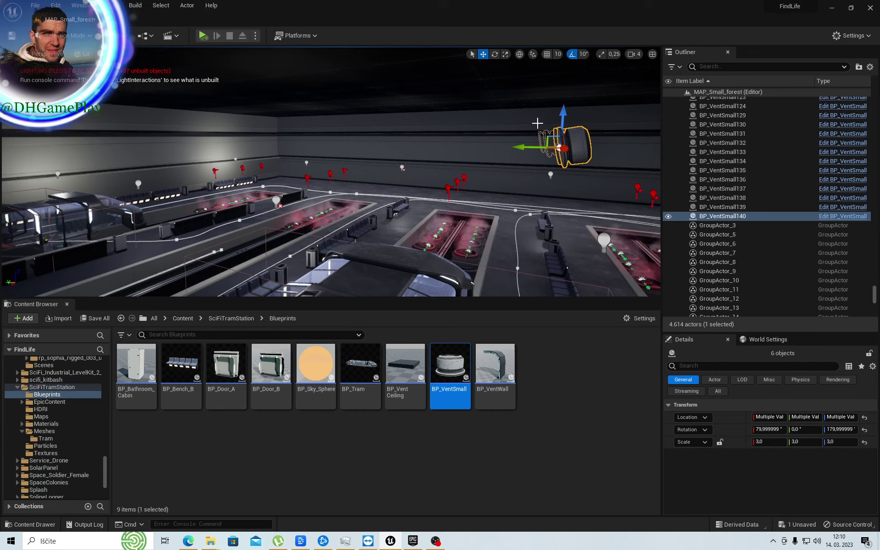
- Slide the six vents further left along the wall in several moves
mouse_move(524, 147)
left_mouse_down()
mouse_move(225, 130)
mouse_move(232, 131)
left_mouse_up()
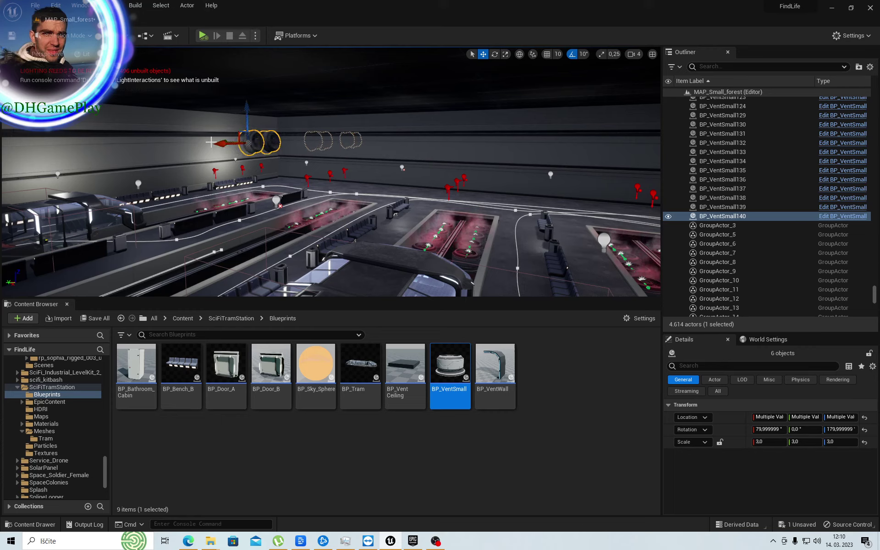
left_click_drag(195, 152, 44, 158)
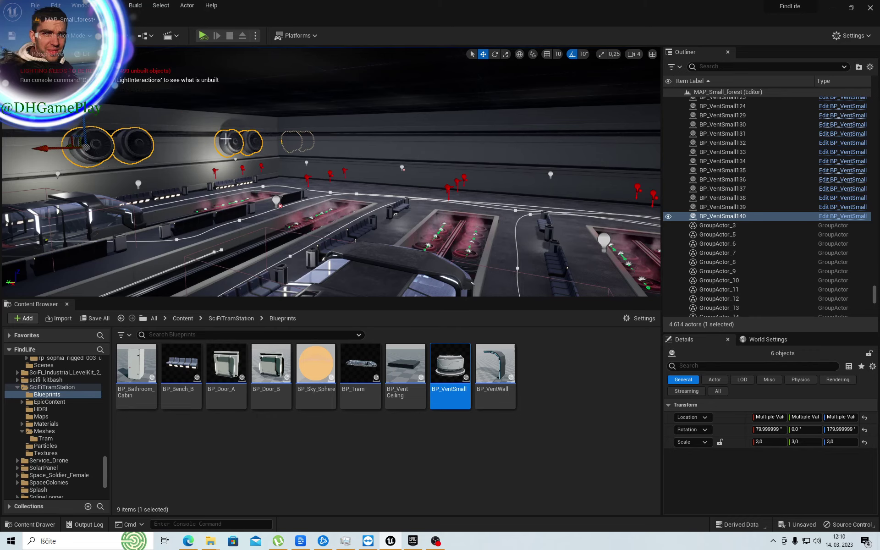
mouse_move(106, 151)
right_mouse_down()
mouse_move(138, 165)
mouse_move(219, 165)
right_mouse_up()
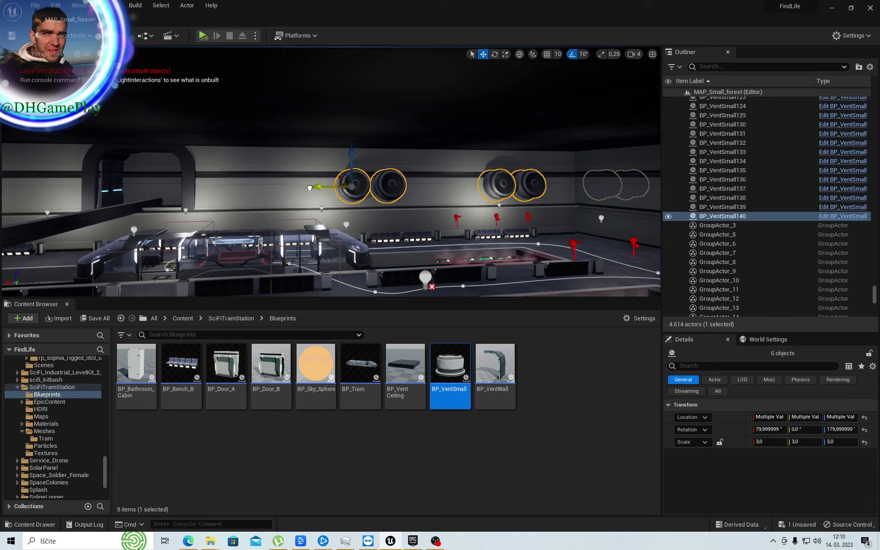
mouse_move(310, 188)
left_mouse_down()
mouse_move(175, 177)
mouse_move(185, 177)
left_mouse_up()
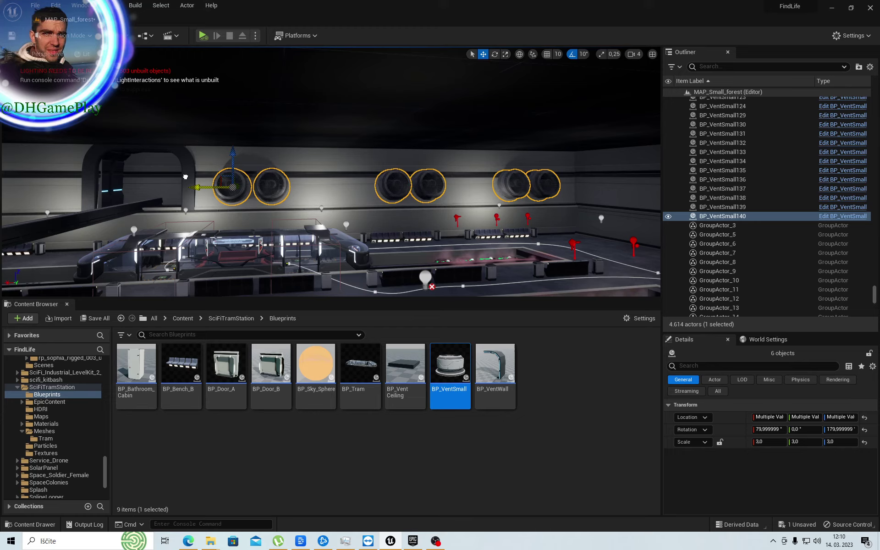
- Tilt the six vents by a further 10 degrees
left_click(495, 55)
left_click_drag(229, 161, 231, 169)
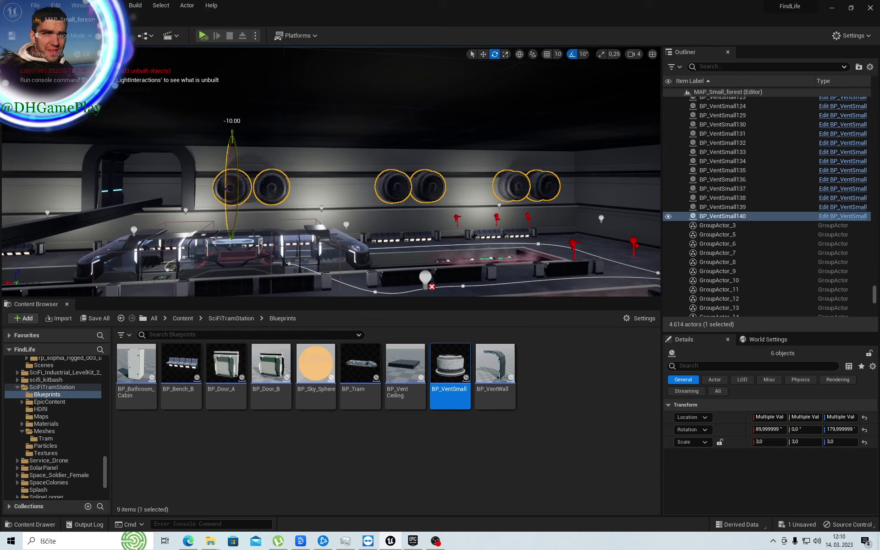
left_click_drag(231, 169, 231, 170)
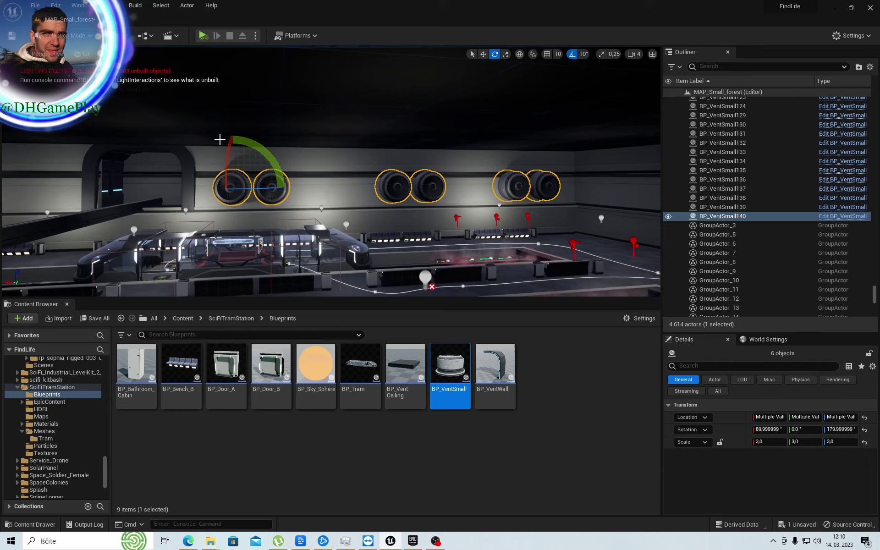
- Duplicate the BP_VentSmall139 vent pair and slide the copy left along the wall
left_click(482, 55)
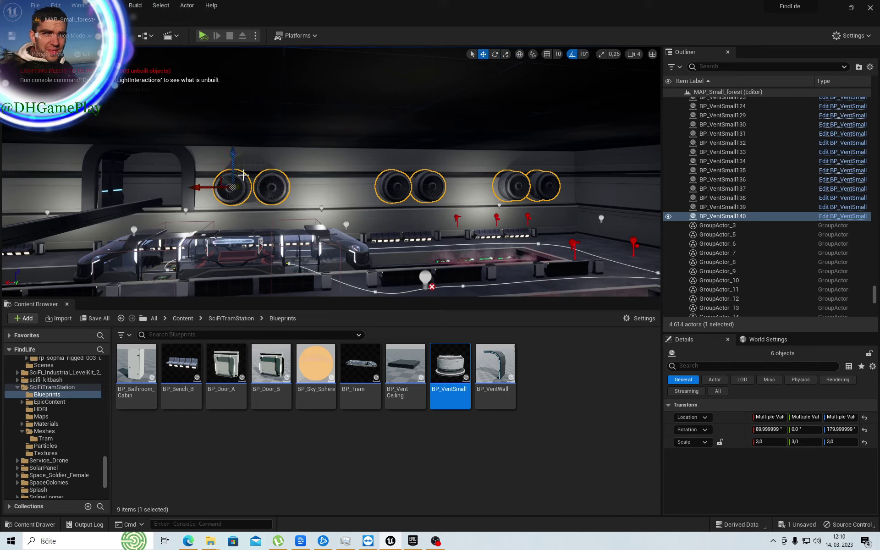
left_click(272, 192)
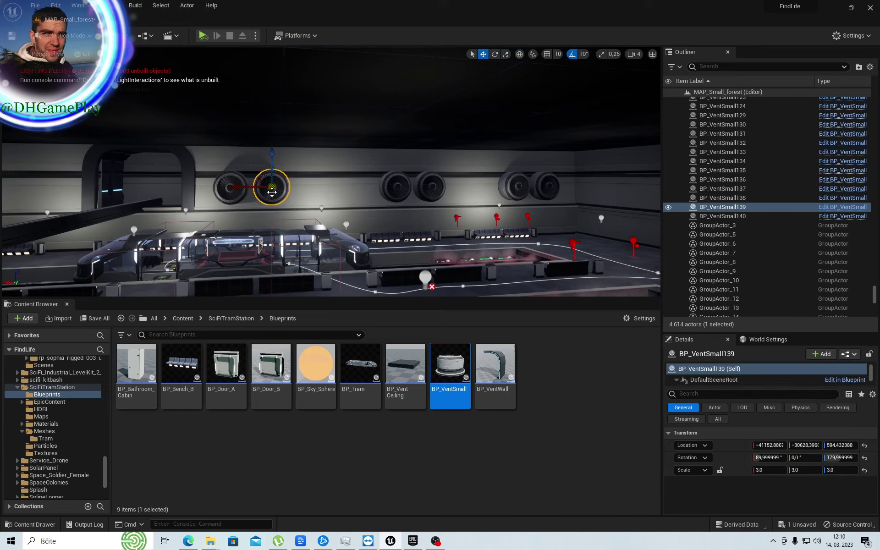
left_click(226, 191, "ctrl")
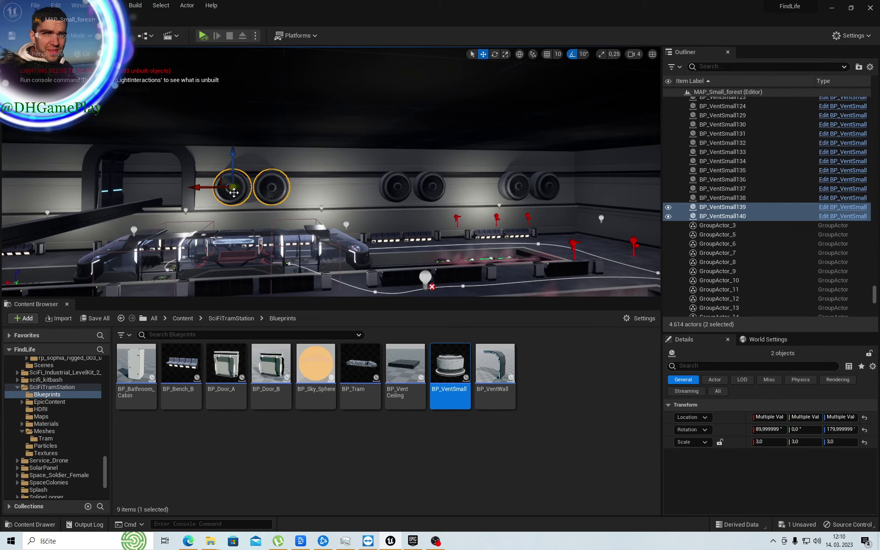
key("ctrl+d")
right_click_drag(376, 162, 298, 156)
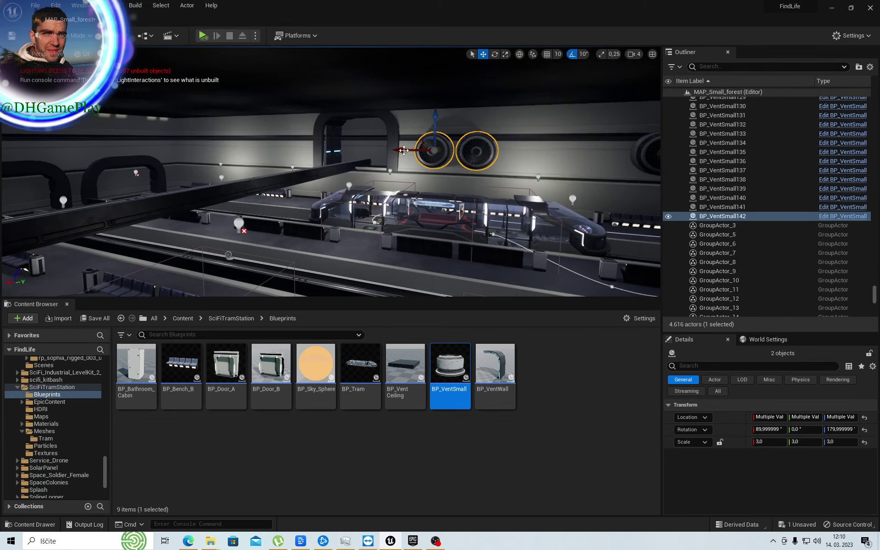
left_click_drag(404, 150, 213, 142)
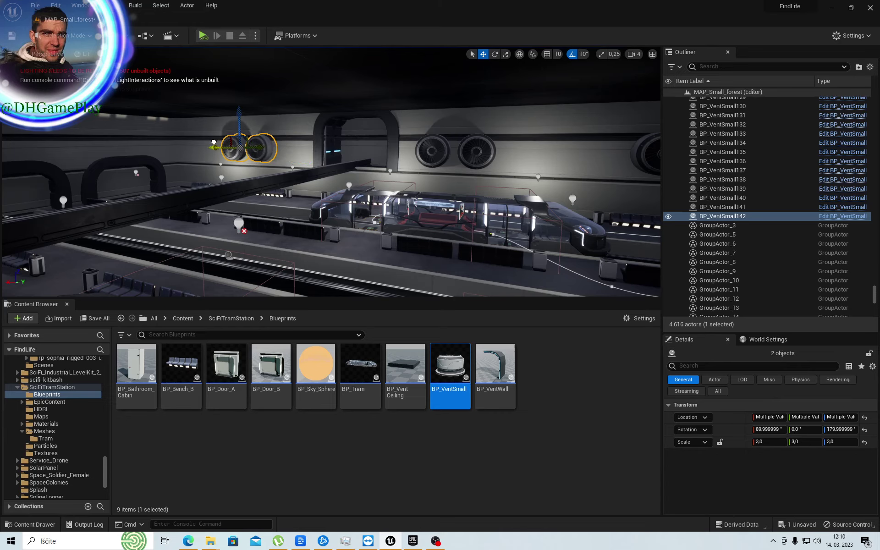
mouse_move(308, 240)
right_mouse_down()
mouse_move(257, 230)
mouse_move(294, 184)
right_mouse_up()
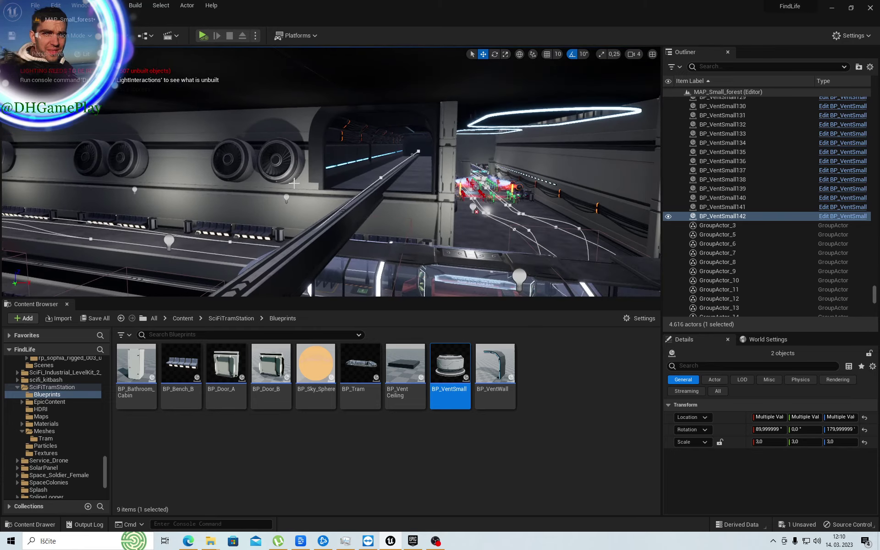
- Duplicate the BP_VentSmall129 vent pair and move the copy to the right wall
left_click(274, 167)
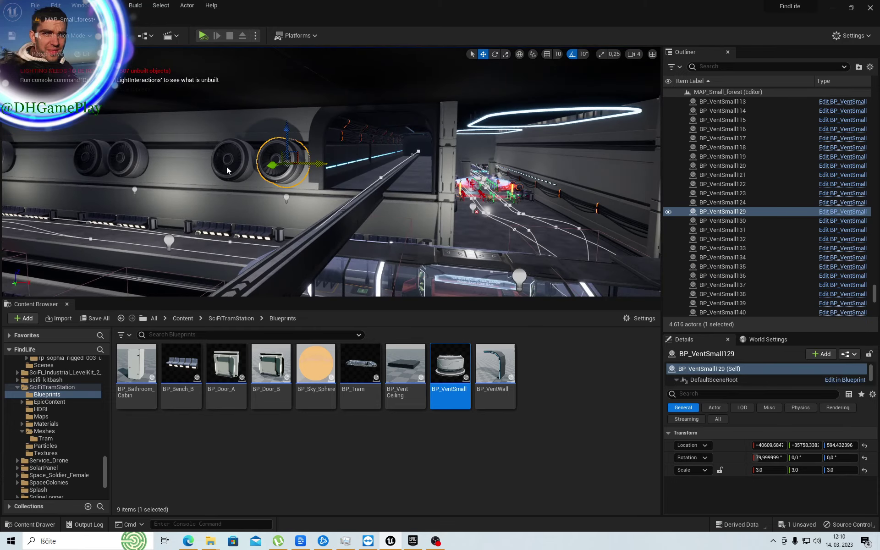
left_click(226, 167, "ctrl")
mouse_move(226, 167)
right_mouse_down()
mouse_move(275, 170)
mouse_move(220, 189)
right_mouse_up()
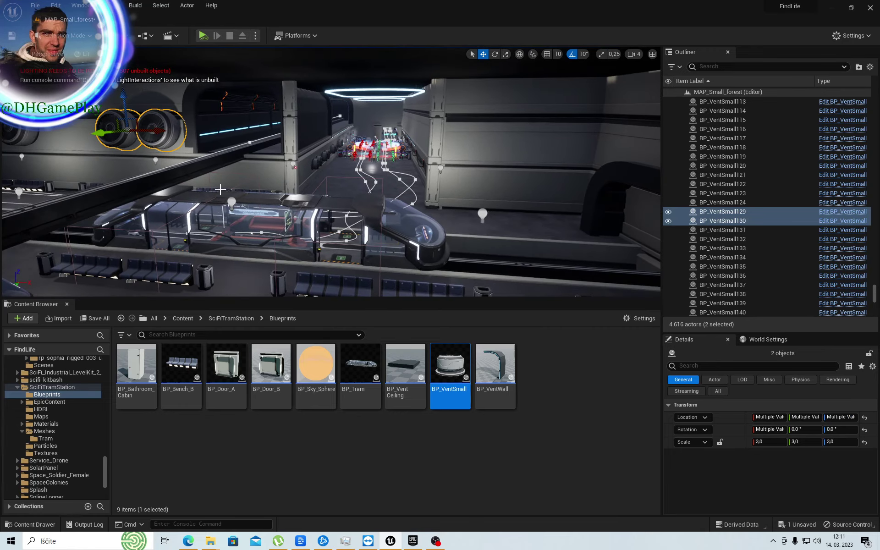
key("ctrl+d")
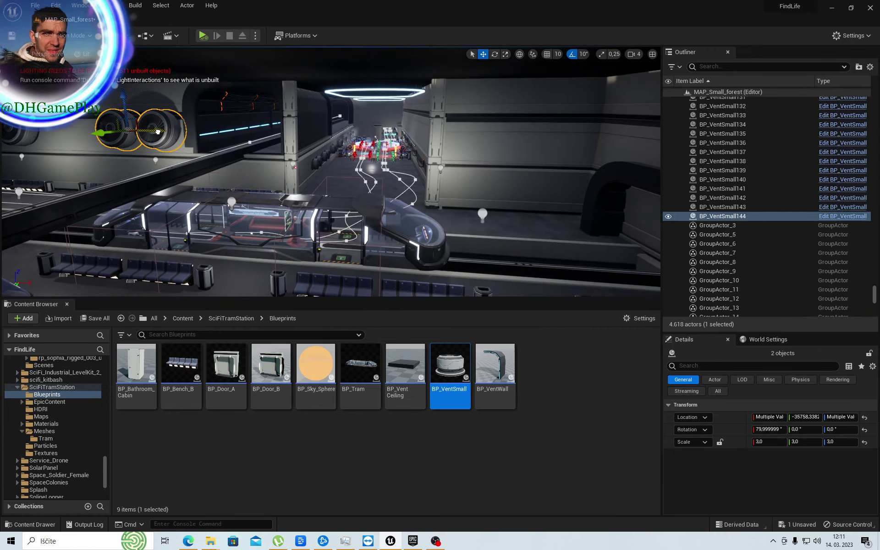
left_click_drag(157, 132, 543, 146)
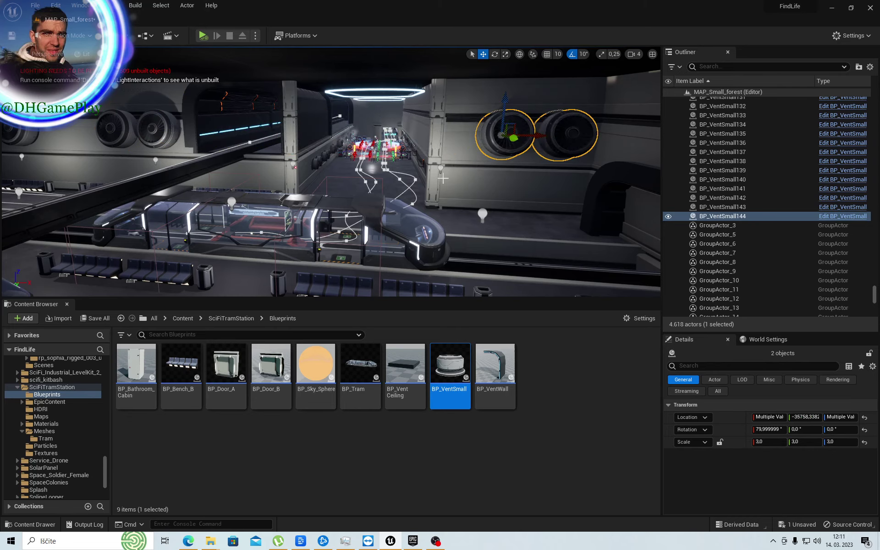
right_click_drag(365, 202, 603, 97)
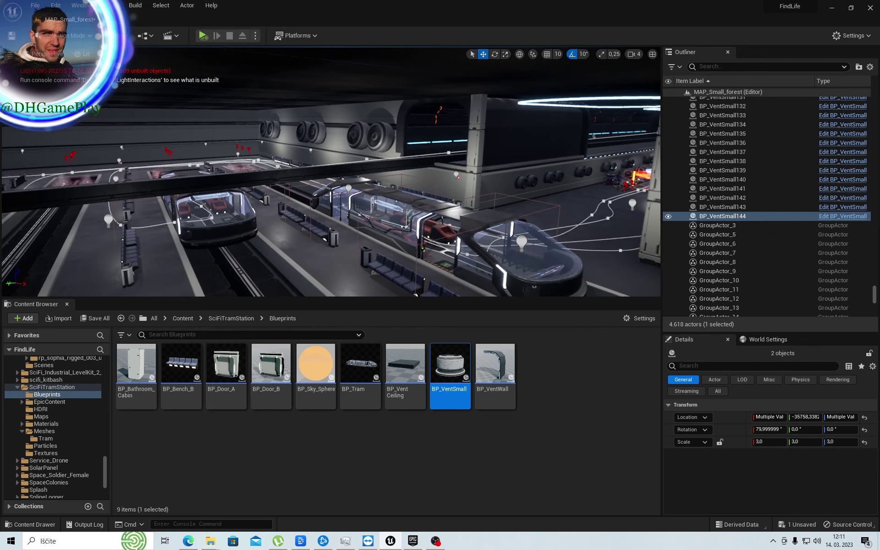
- Duplicate ceiling light SM_Light_A31 as SM_Light_A32 and slide it along the ceiling above the benches
left_click(603, 98)
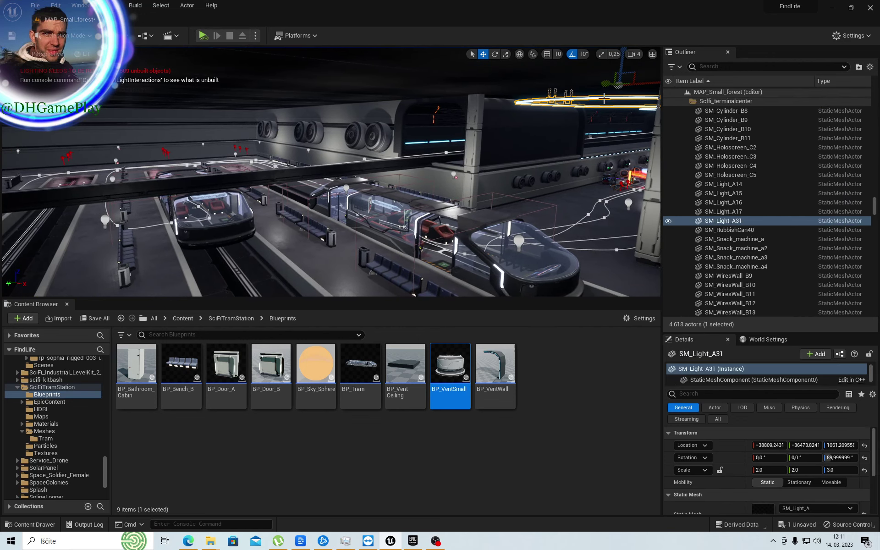
key("ctrl+d")
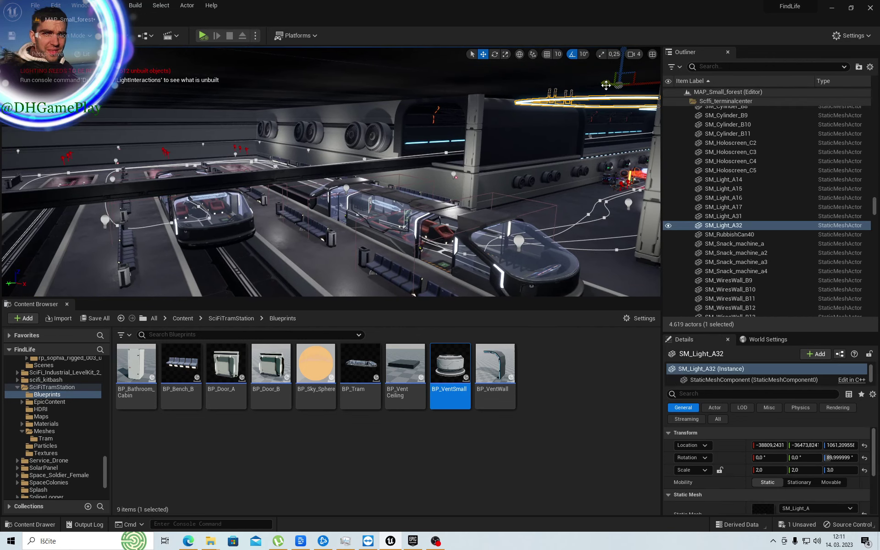
left_click_drag(605, 85, 87, 130)
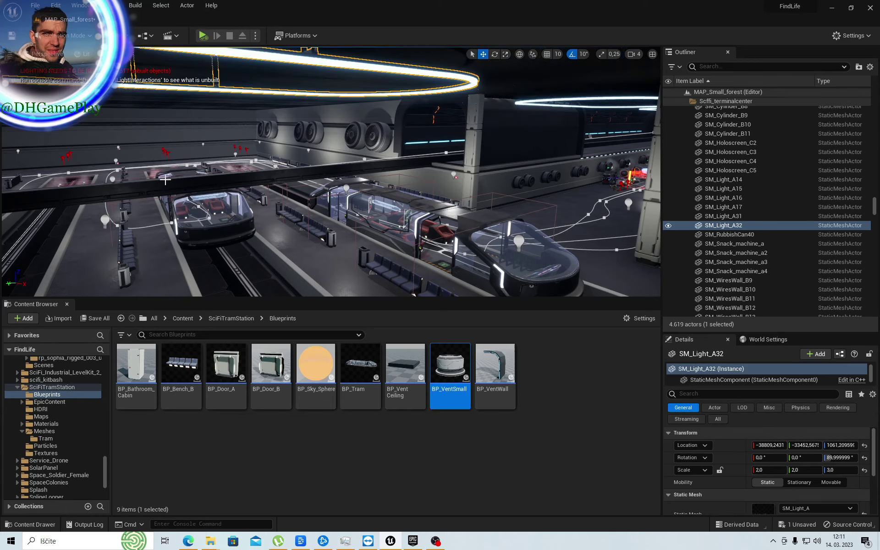
mouse_move(87, 131)
right_mouse_down()
mouse_move(192, 146)
mouse_move(225, 124)
mouse_move(156, 181)
right_mouse_up()
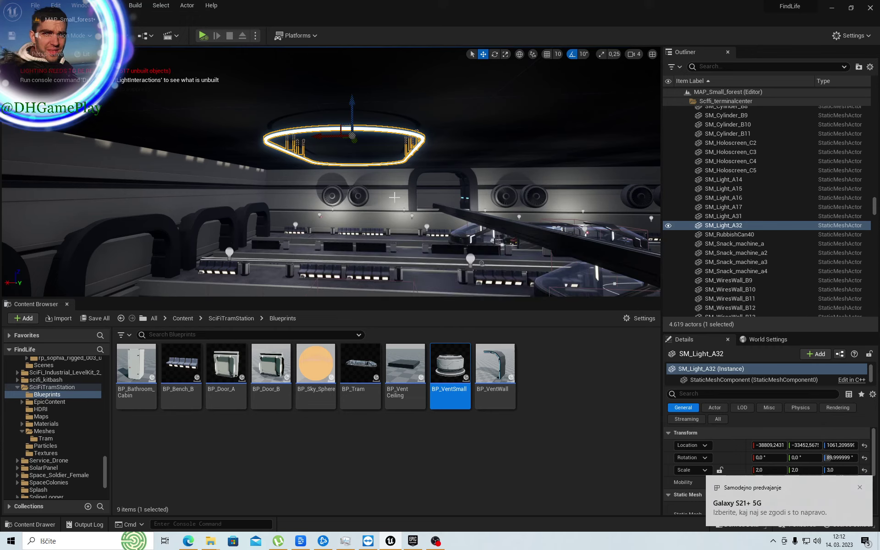
- Nudge the ring light slightly along the Y axis
mouse_move(394, 197)
left_mouse_down()
mouse_move(413, 175)
mouse_move(394, 183)
mouse_move(414, 106)
left_mouse_up()
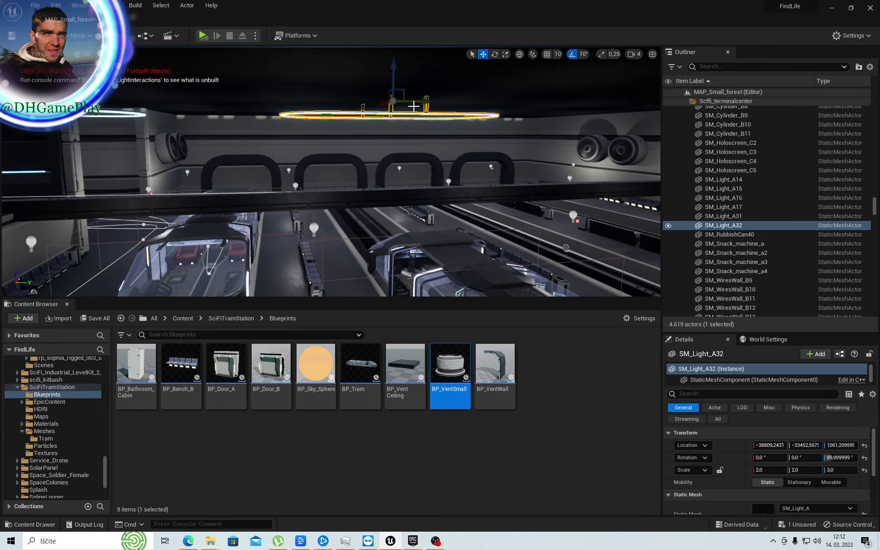
left_click_drag(424, 104, 432, 105)
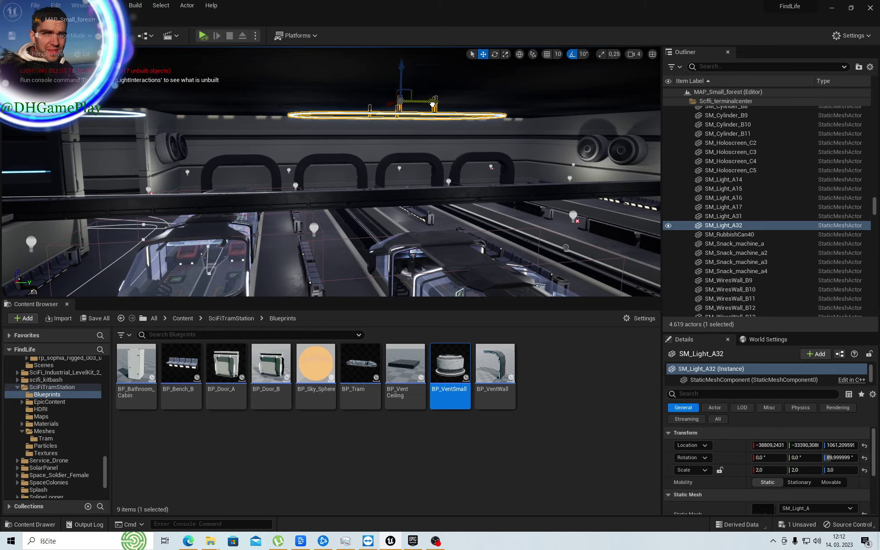
left_click_drag(365, 139, 364, 115)
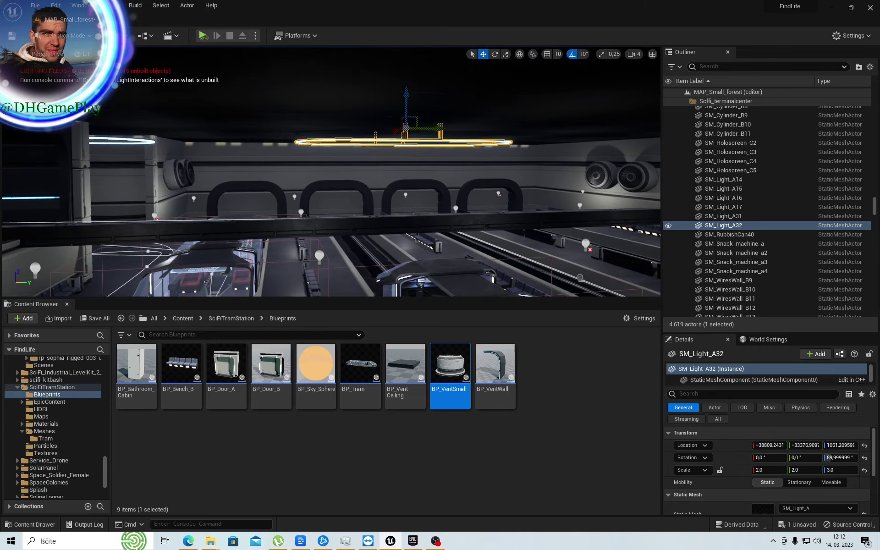
right_click_drag(330, 172, 330, 197)
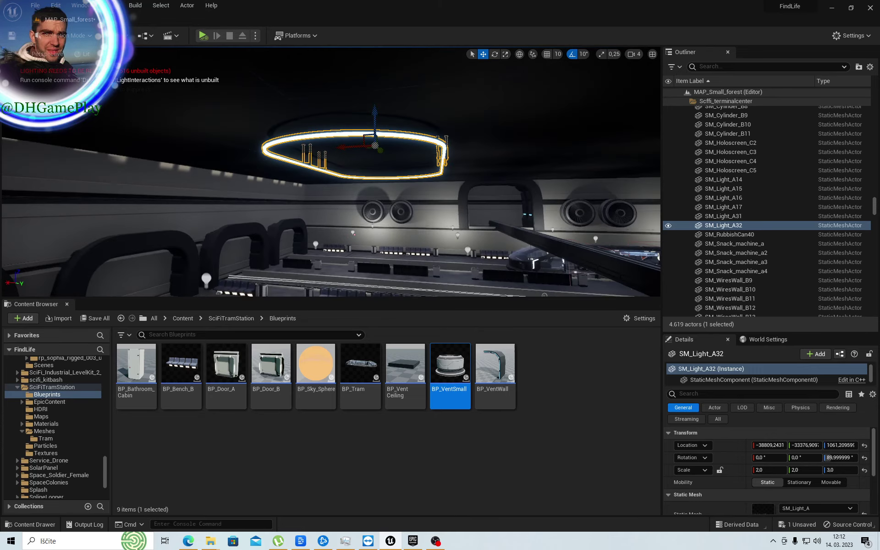
right_click_drag(402, 154, 401, 154)
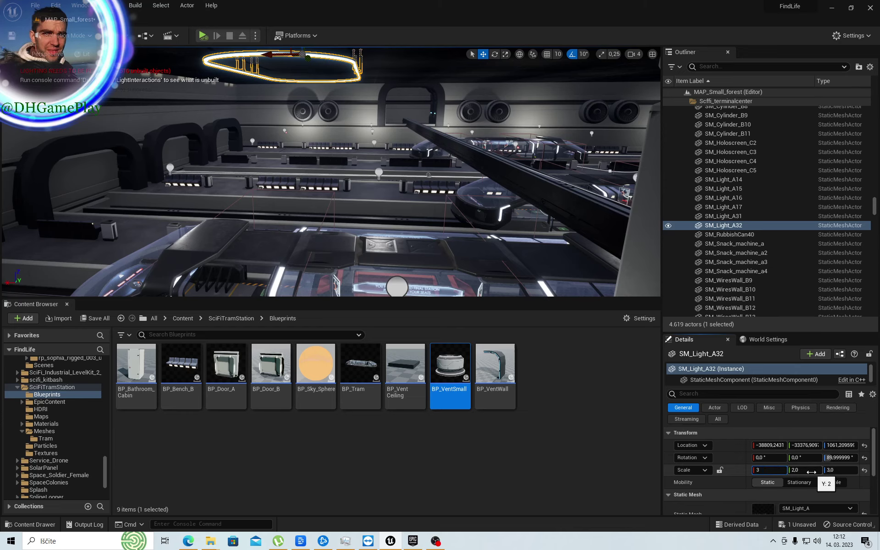
- Scale the ring light to 3 on X and Y and fine-tune its position
left_click(811, 471)
type("3")
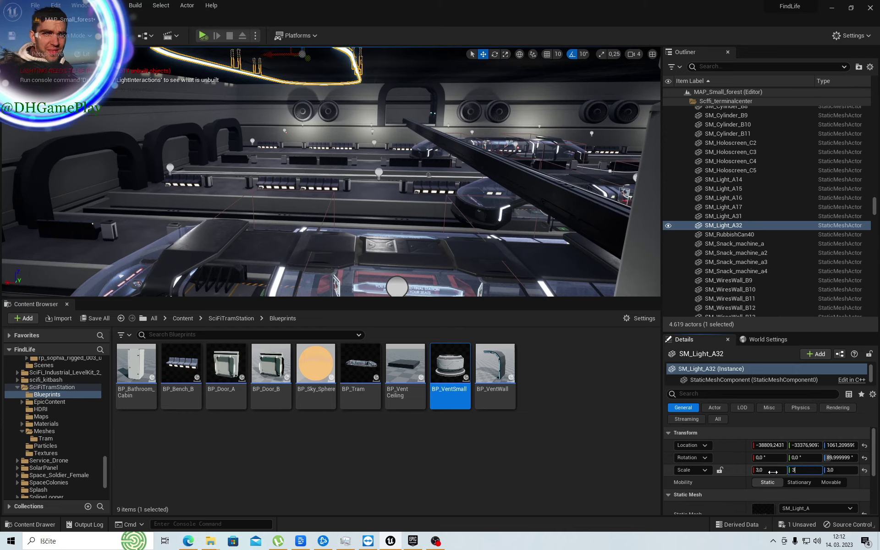
left_click(773, 471)
right_click_drag(425, 255, 425, 256)
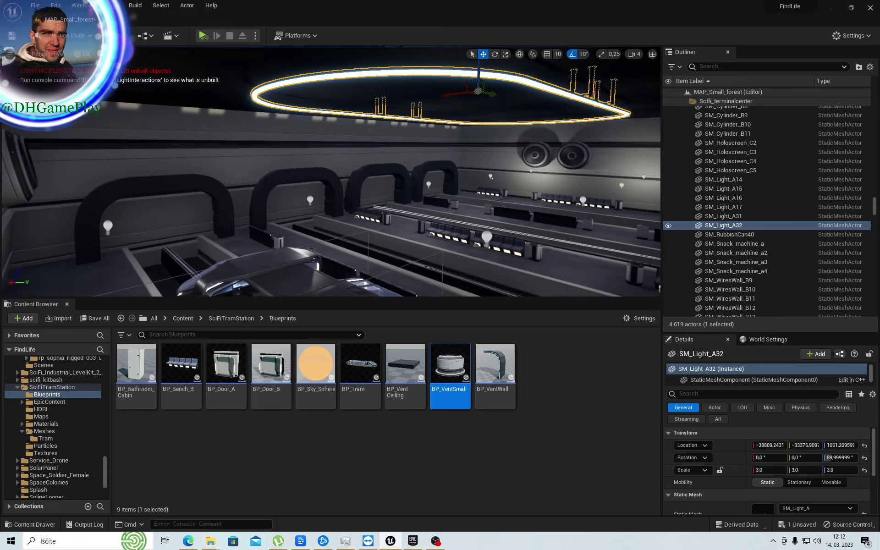
right_click_drag(439, 183, 439, 183)
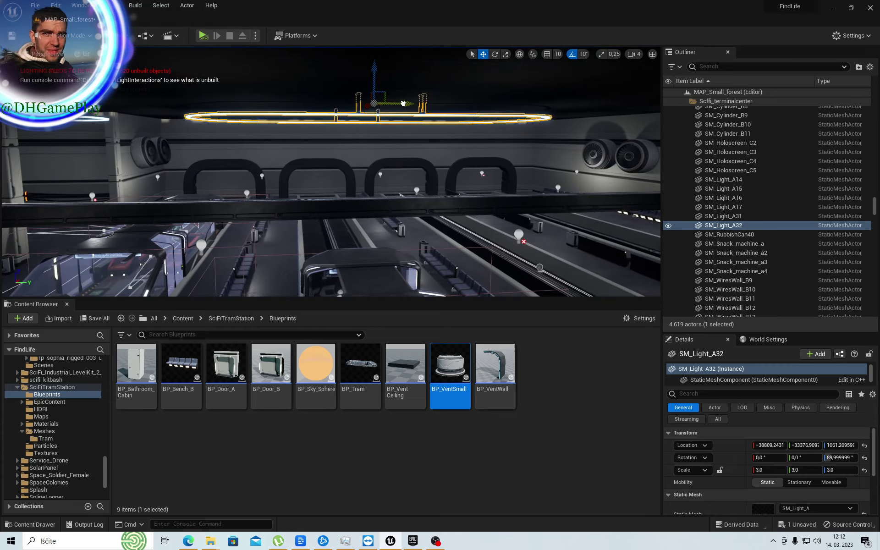
left_click_drag(403, 103, 398, 106)
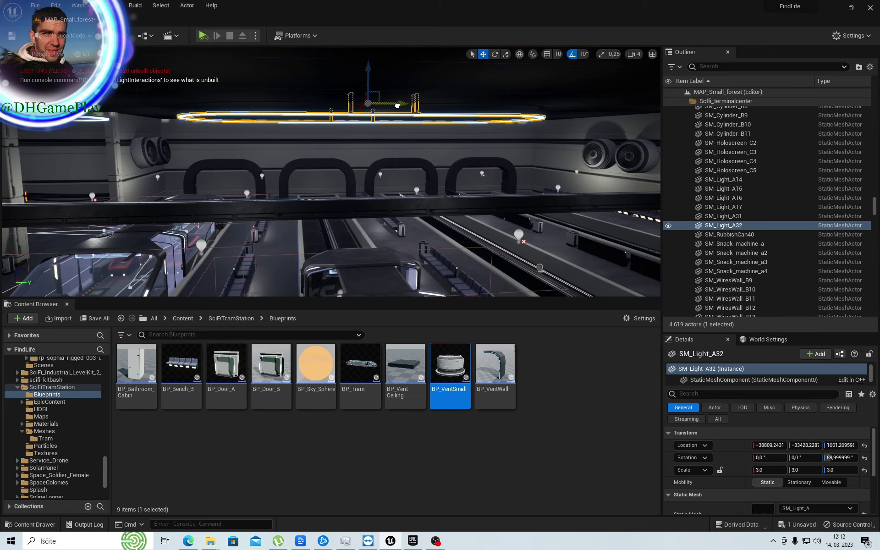
right_click_drag(419, 172, 419, 172)
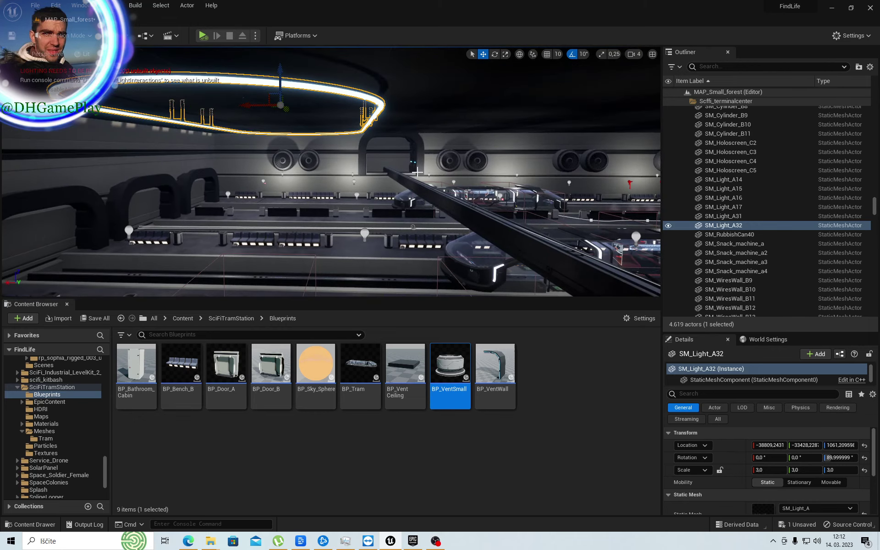
- Duplicate the ring light as SM_Light_A33 further along the ceiling
key("ctrl+d")
right_click_drag(417, 172, 417, 172)
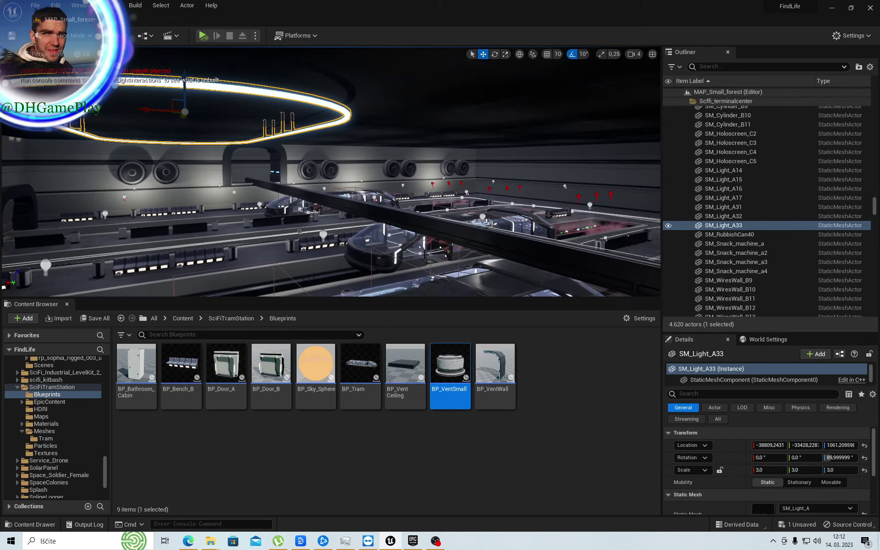
left_click_drag(150, 109, 347, 138)
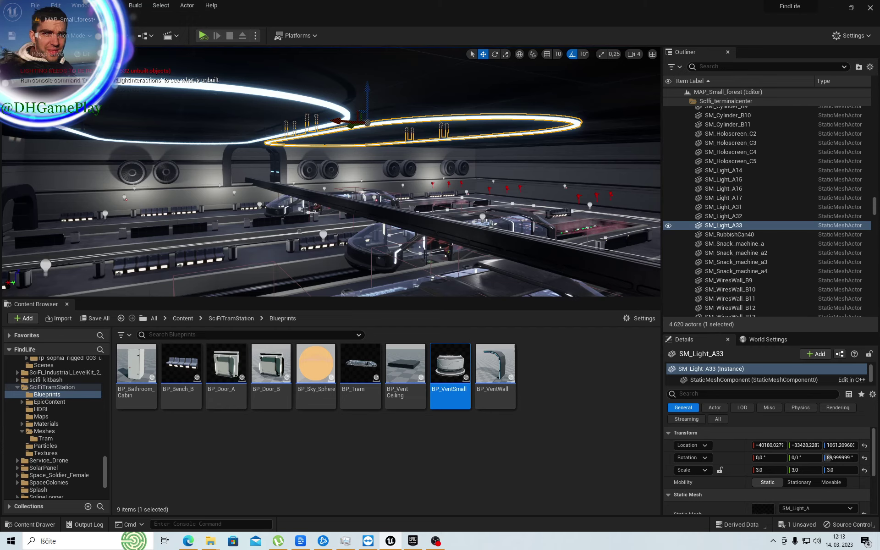
right_click_drag(330, 172, 331, 172)
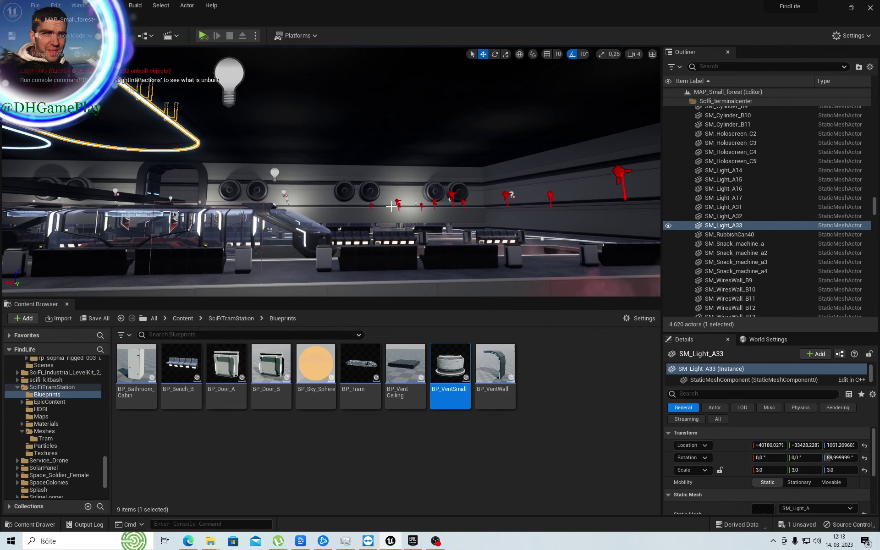
- Add ring light copies SM_Light_A34, A35 and A36 spaced along the ceiling row
key("ctrl+d")
right_click_drag(375, 207, 194, 160)
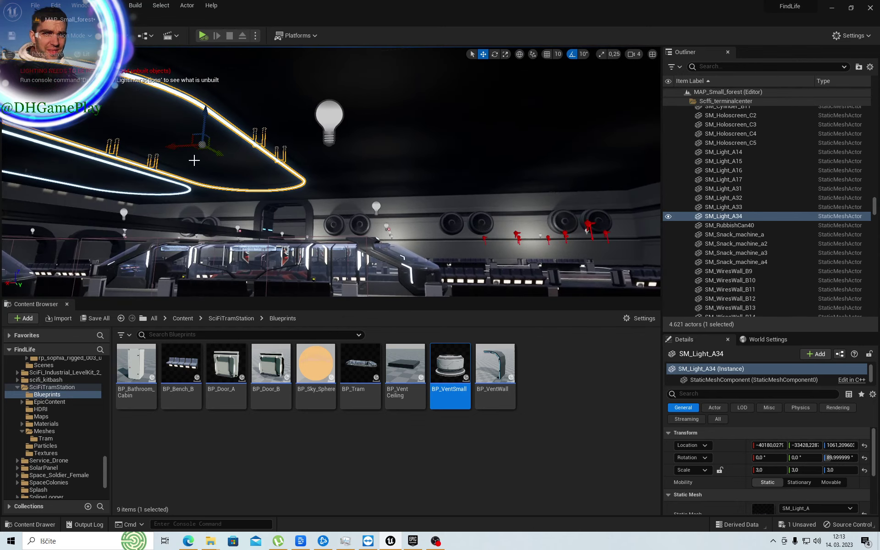
mouse_move(171, 146)
left_mouse_down()
mouse_move(353, 153)
mouse_move(319, 152)
mouse_move(331, 153)
left_mouse_up()
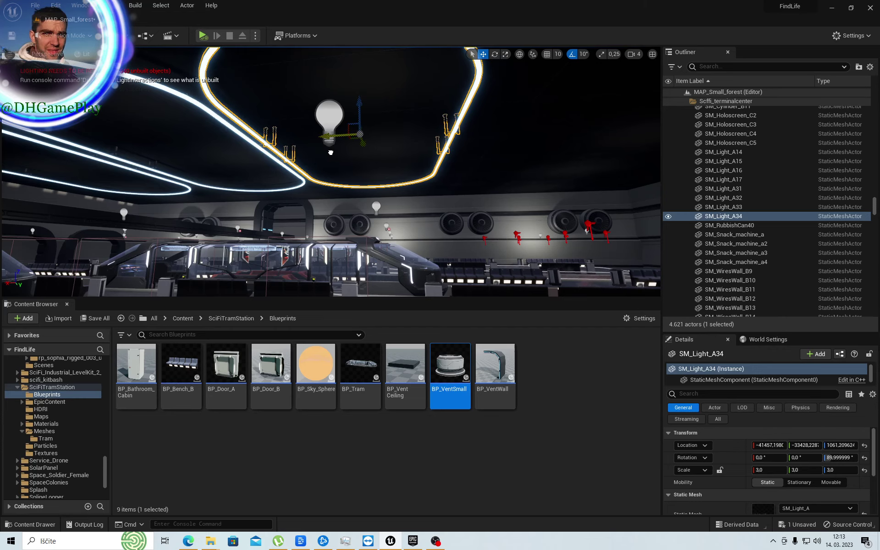
right_click_drag(365, 223, 412, 220)
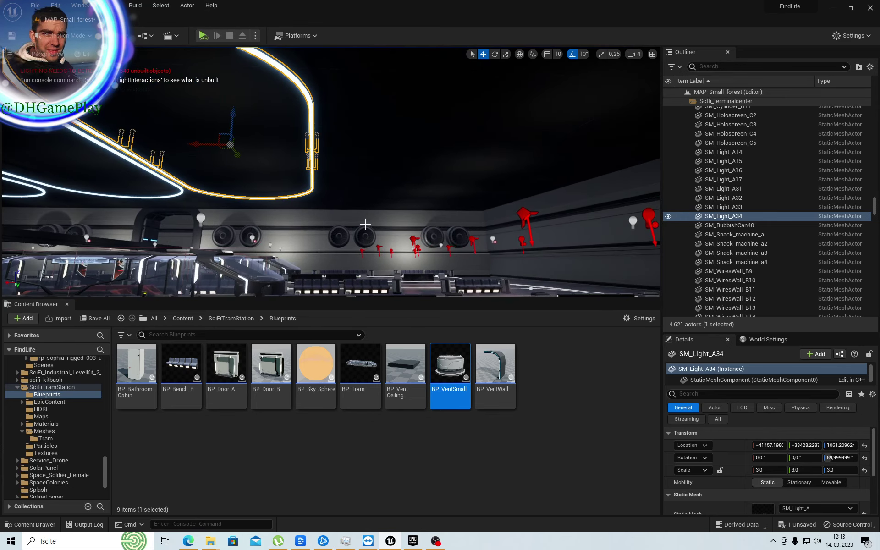
mouse_move(201, 145)
left_mouse_down("alt")
mouse_move(480, 159)
mouse_move(369, 140)
left_mouse_up("alt")
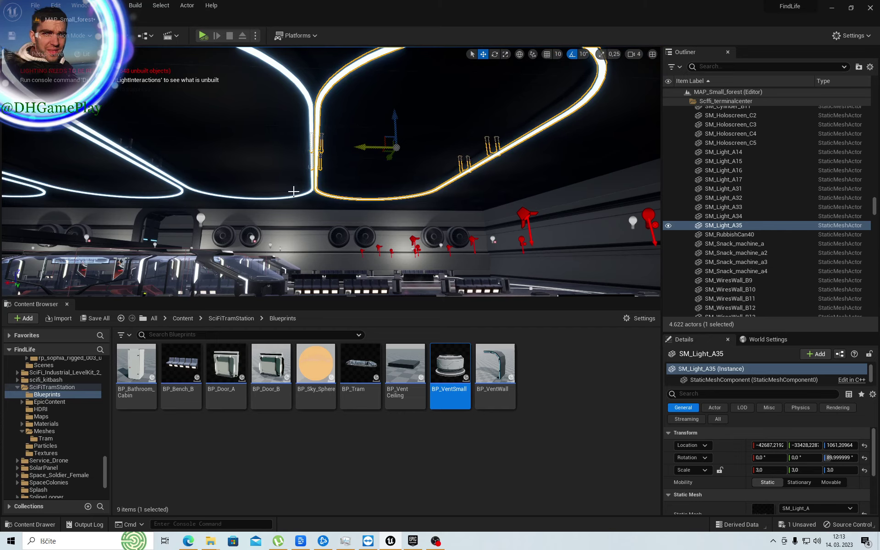
right_click_drag(321, 232, 322, 232)
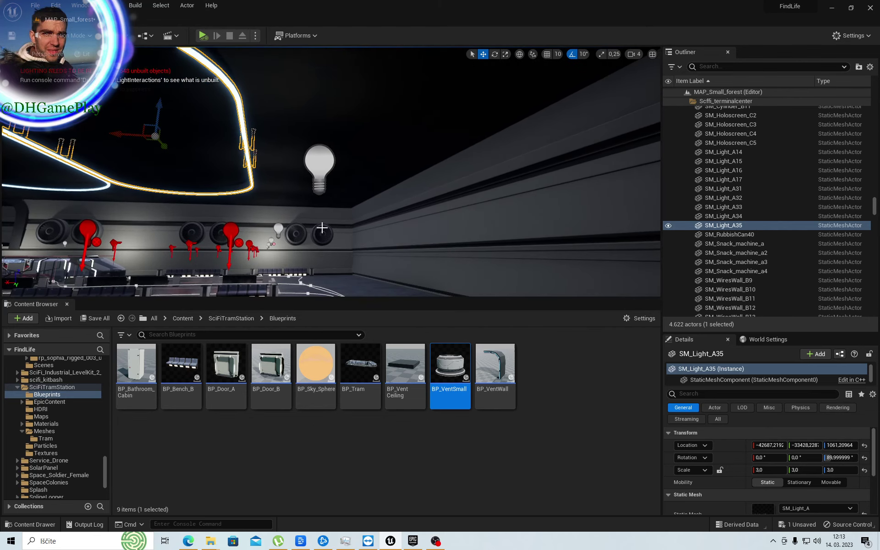
left_click_drag(119, 136, 328, 139, "alt")
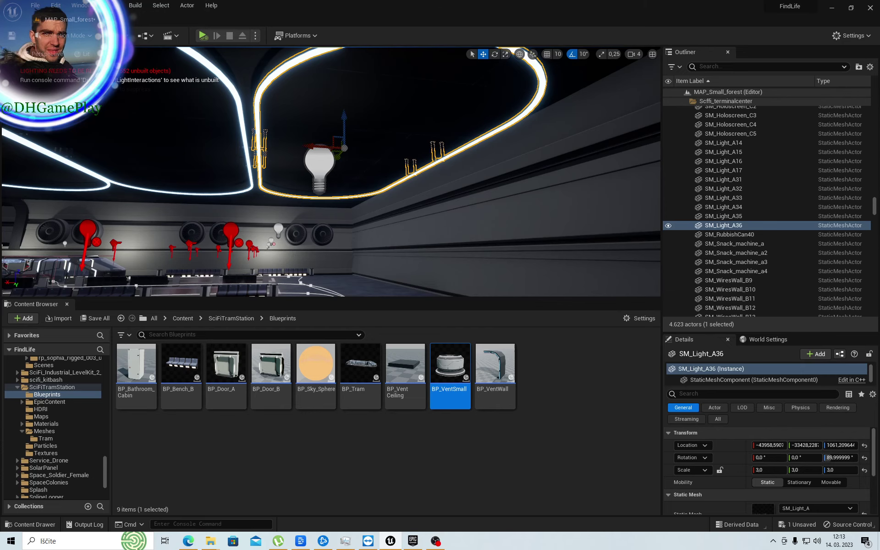
right_click_drag(328, 139, 327, 139)
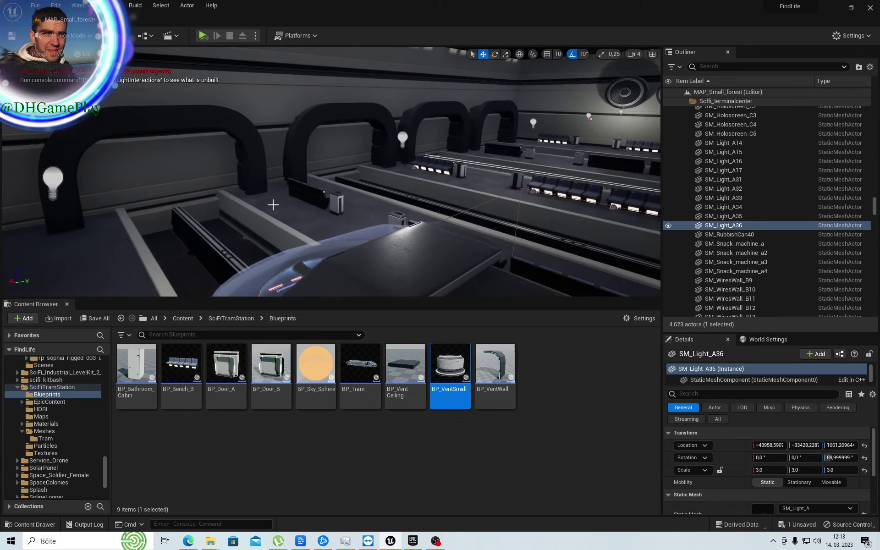
- Select floor block SM_Floor312 and browse the 85-asset Meshes folder to SM_Floor_B
left_click(279, 200)
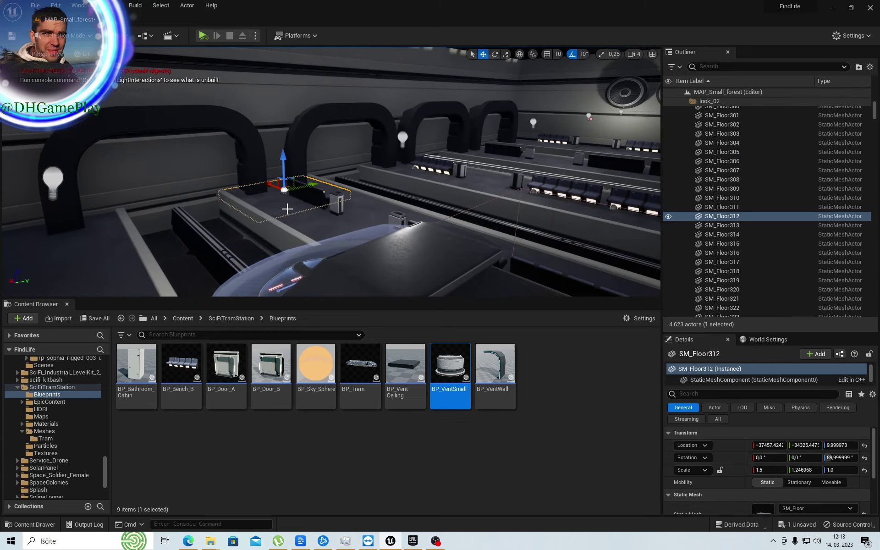
right_click_drag(328, 139, 327, 139)
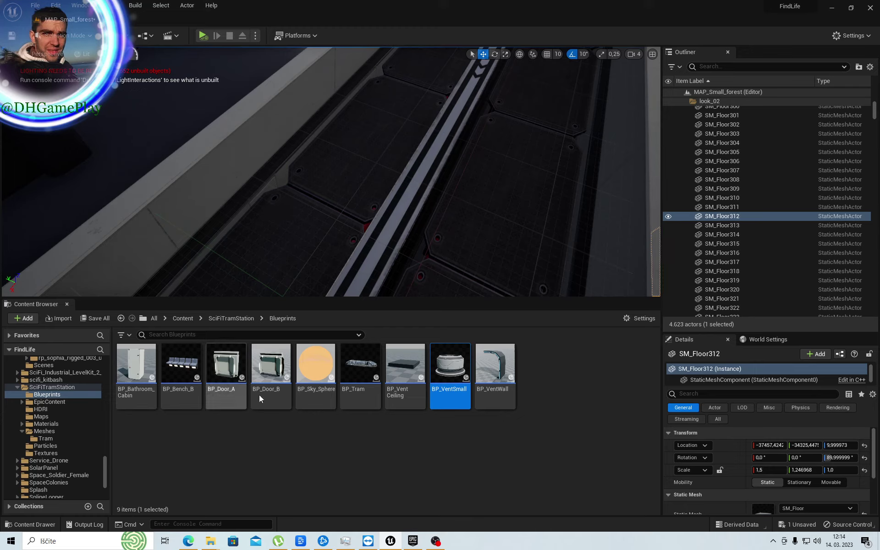
left_click(53, 431)
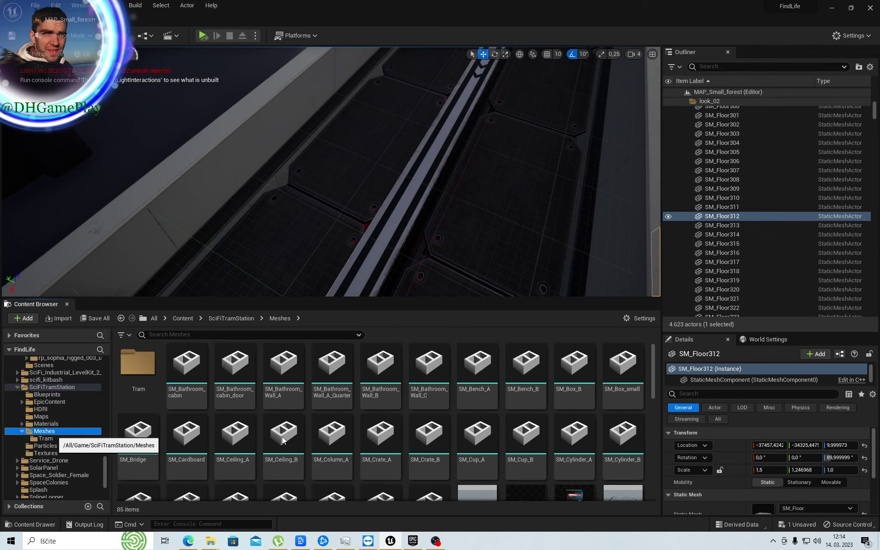
scroll(282, 440, "down", 1)
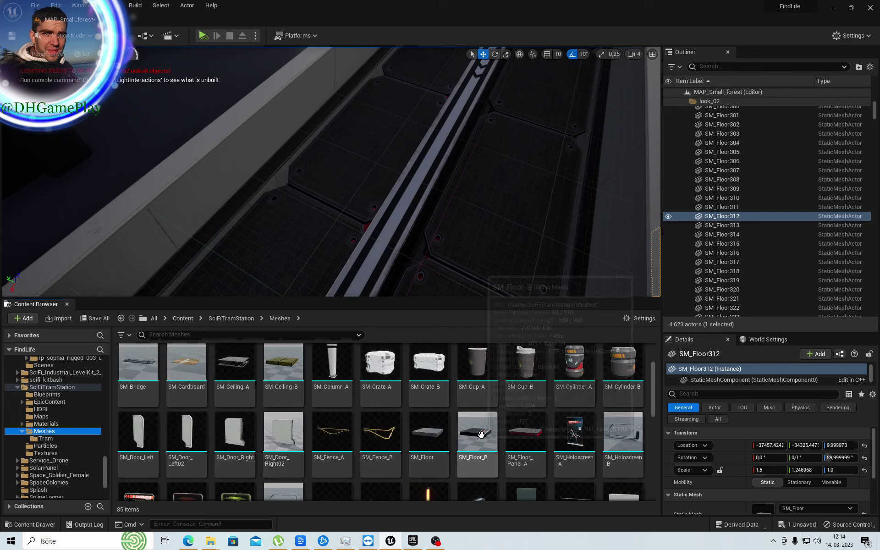
- Place an SM_Floor_B grate tile over the track trench and raise it slightly
mouse_move(482, 434)
left_mouse_down()
mouse_move(296, 231)
mouse_move(352, 197)
left_mouse_up()
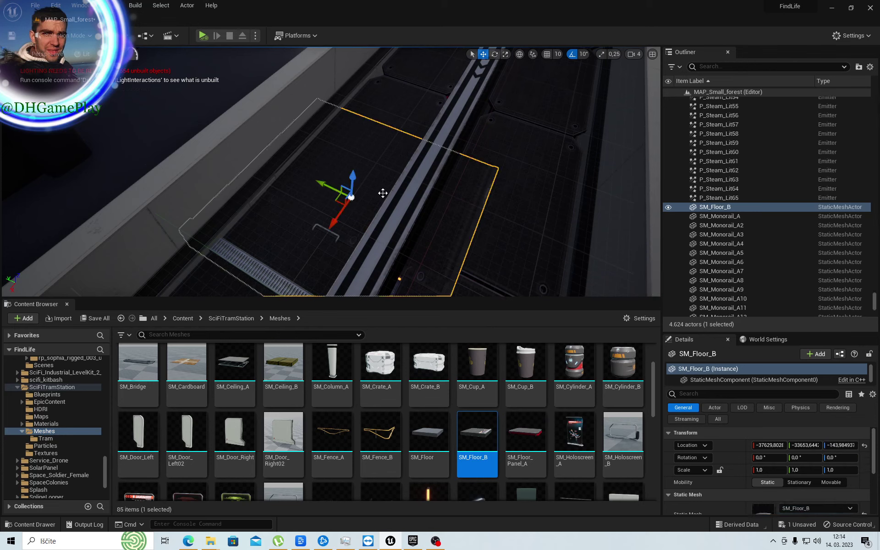
left_click(495, 54)
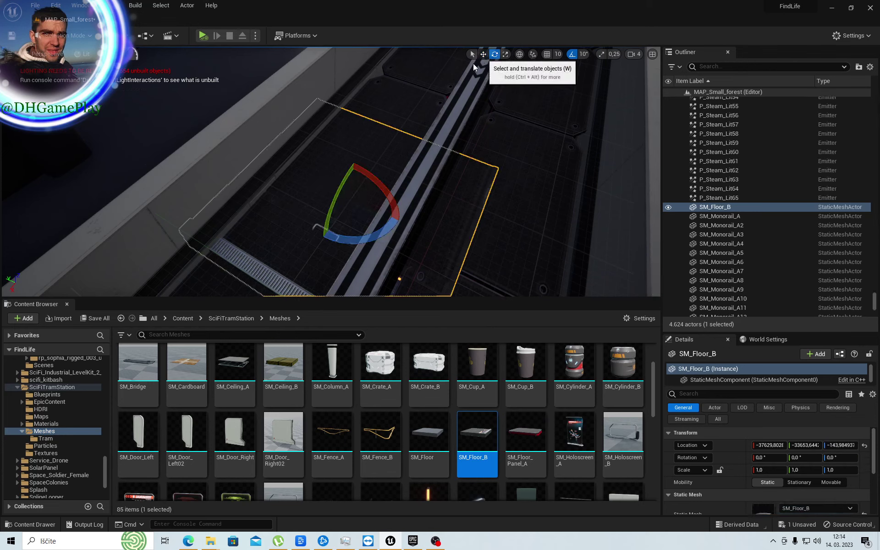
left_click(483, 54)
left_click_drag(352, 176, 352, 170)
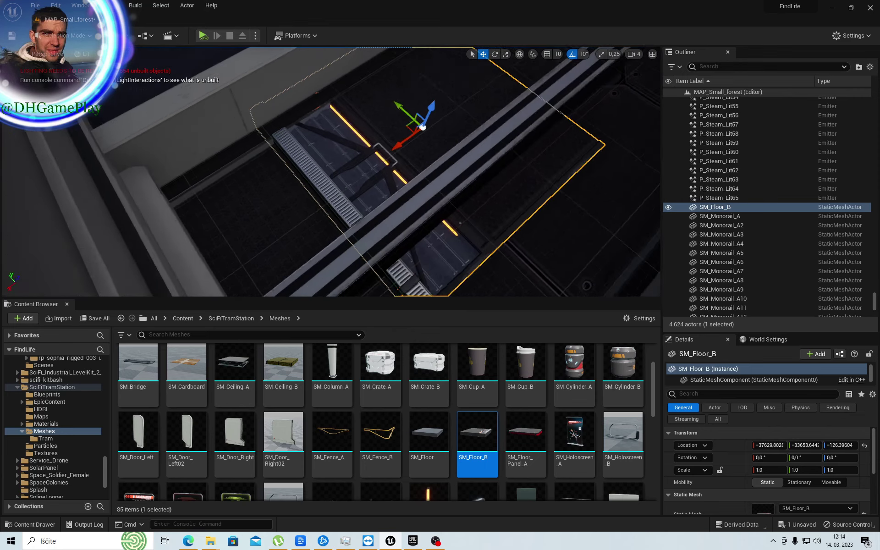
right_click_drag(391, 189, 412, 179)
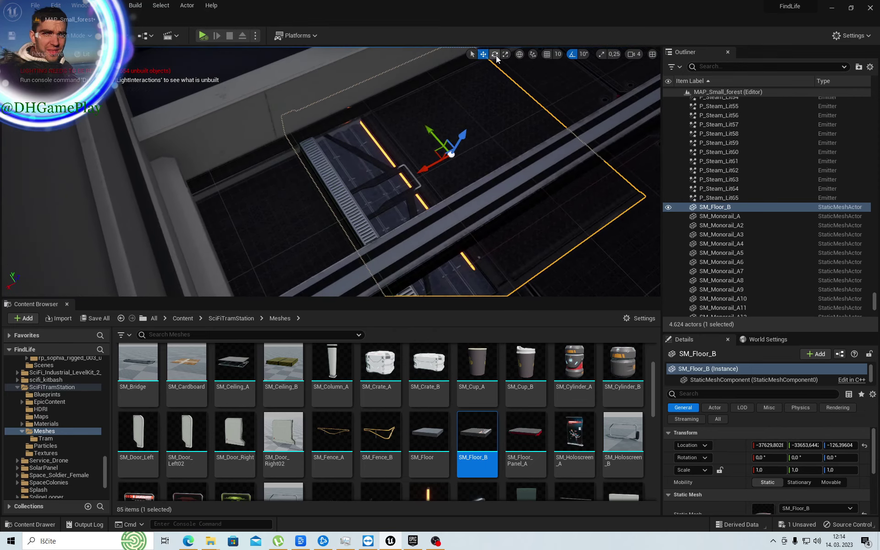
- Rotate the SM_Floor_B tile 90 degrees around the vertical Z axis
left_click(494, 54)
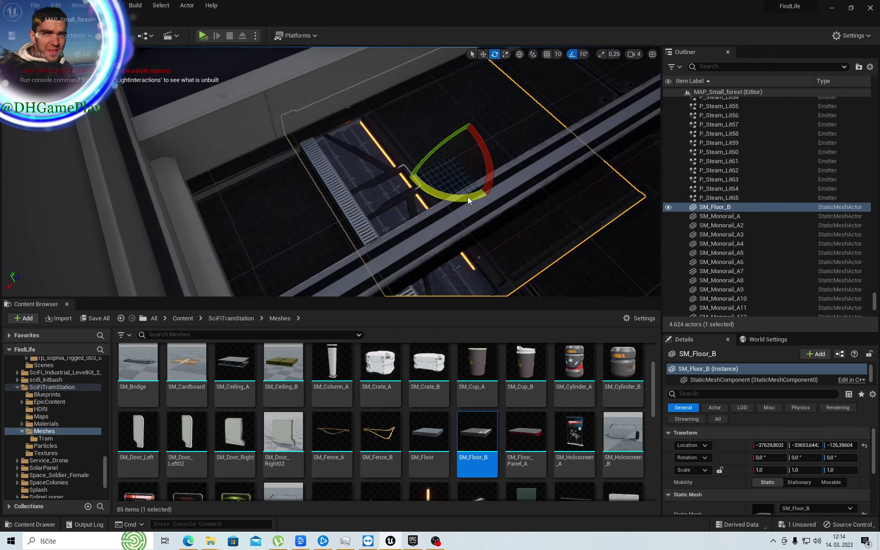
mouse_move(468, 200)
left_mouse_down()
mouse_move(394, 207)
mouse_move(422, 224)
left_mouse_up()
mouse_move(394, 179)
right_mouse_down()
mouse_move(378, 168)
mouse_move(297, 194)
right_mouse_up()
- Shift the tile across the trench and narrow it to 0.697857 X scale
left_click(483, 54)
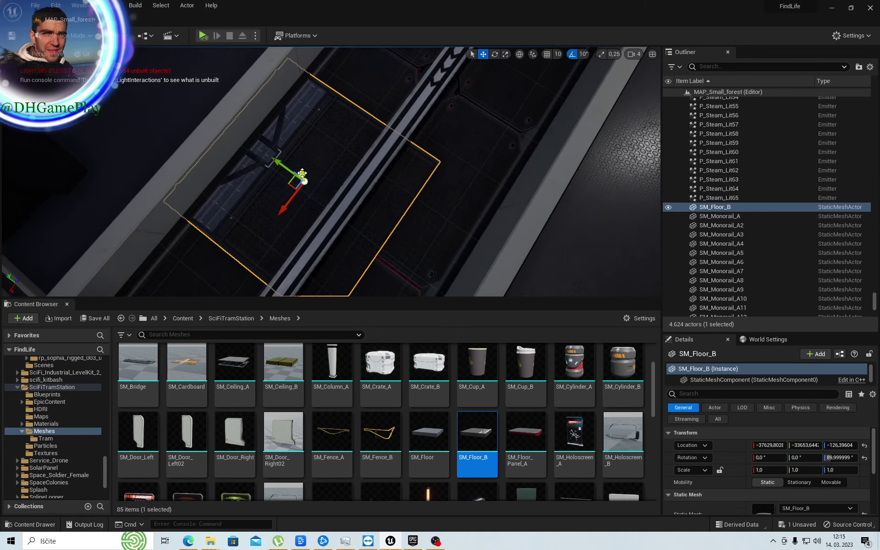
left_click_drag(302, 175, 310, 174)
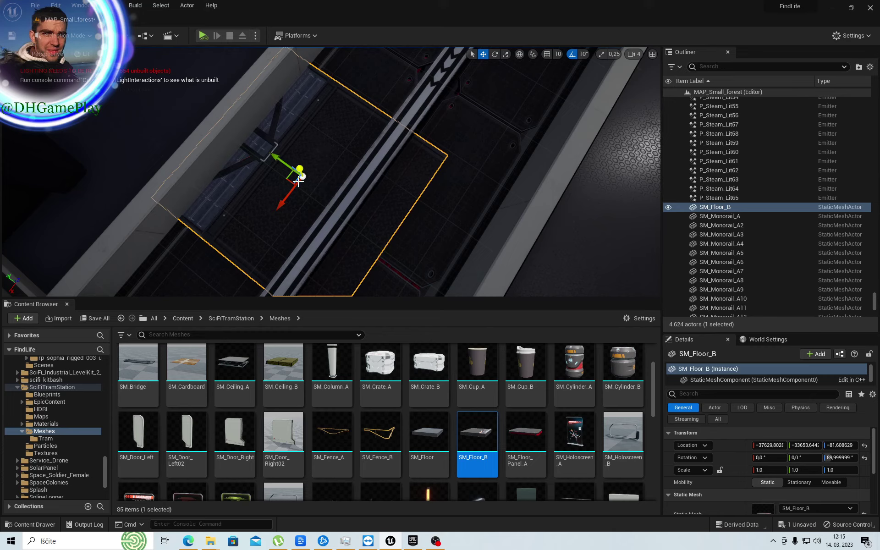
left_click_drag(300, 169, 302, 176)
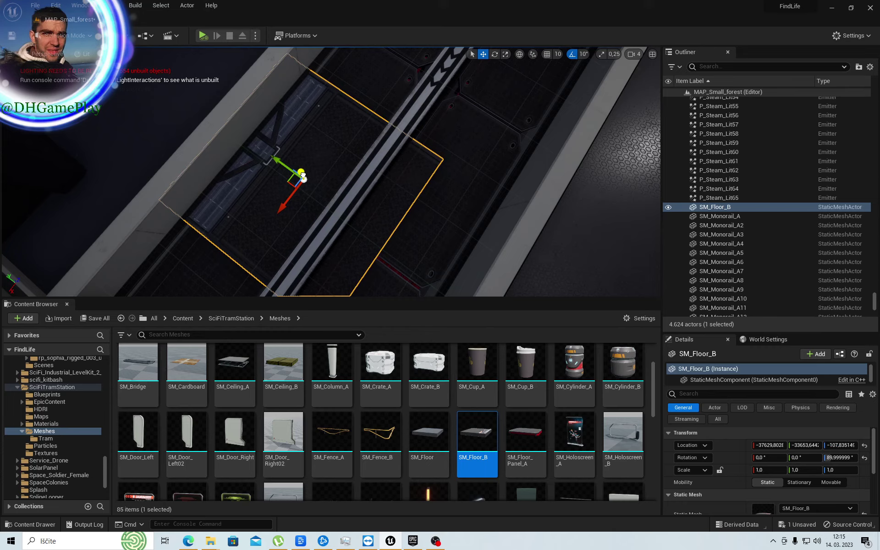
left_click_drag(302, 177, 298, 184)
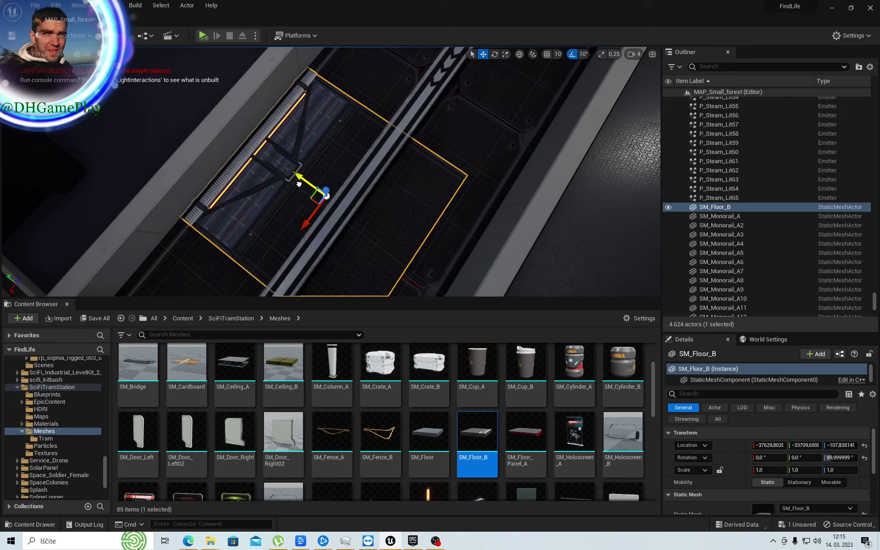
left_click(505, 54)
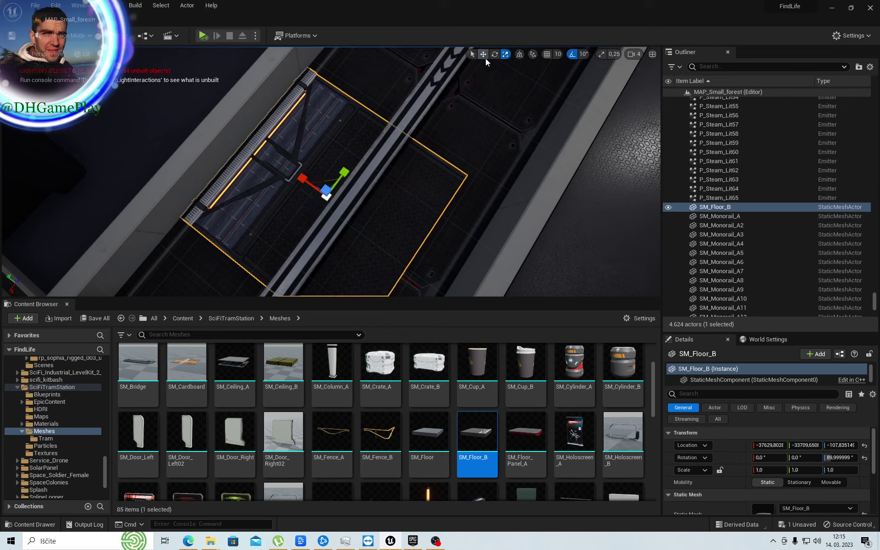
left_click_drag(306, 180, 316, 186)
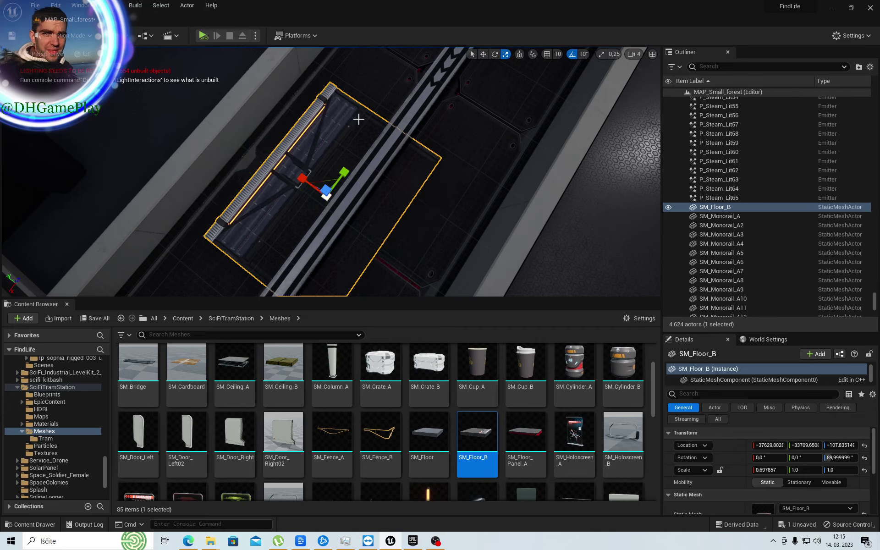
- Fit the narrowed tile flush into the trench and duplicate it as SM_Floor_B2
left_click(483, 54)
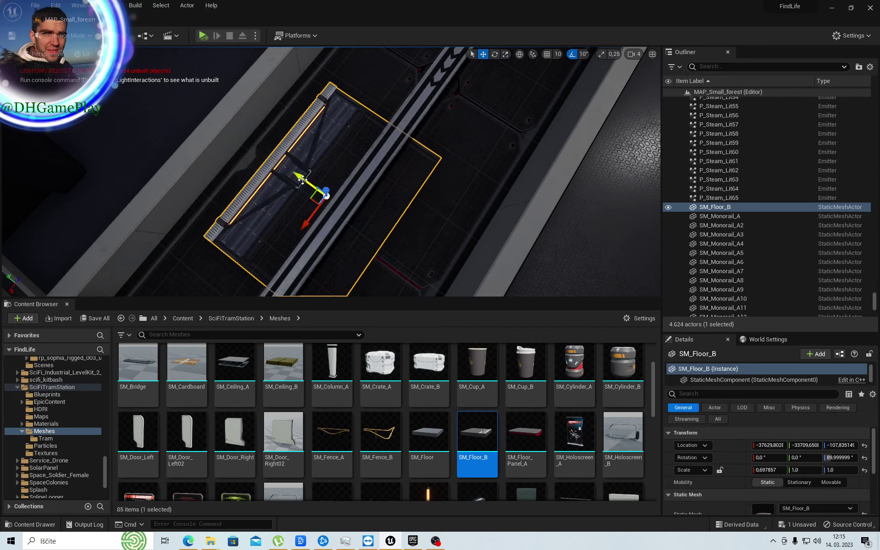
left_click_drag(300, 176, 291, 145)
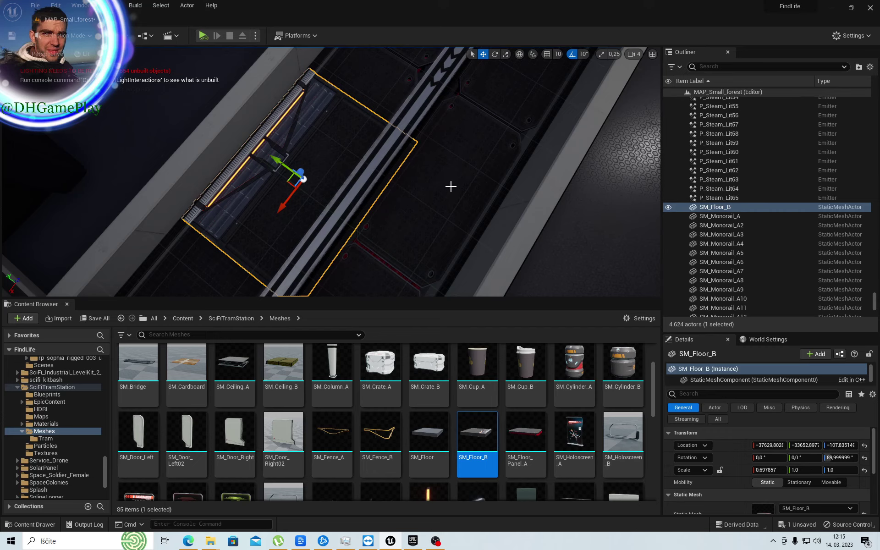
right_click_drag(451, 187, 450, 186)
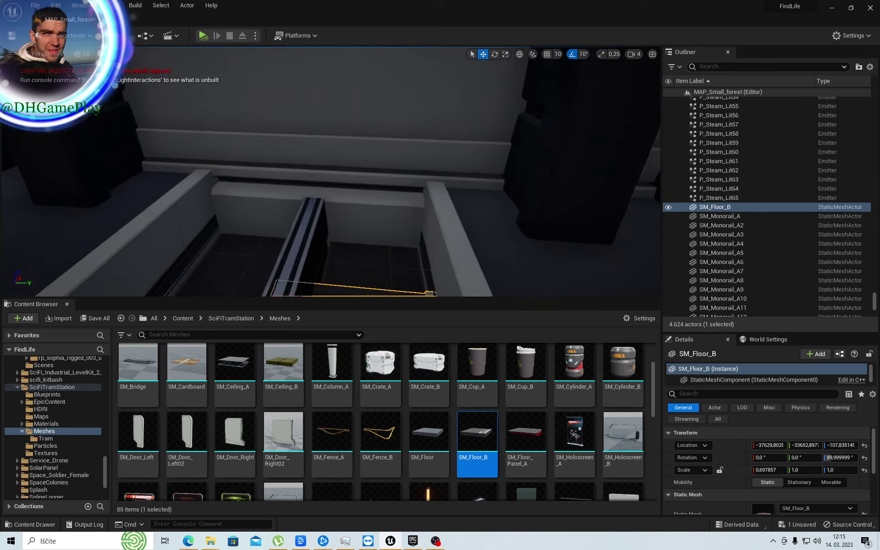
right_click_drag(386, 187, 386, 187)
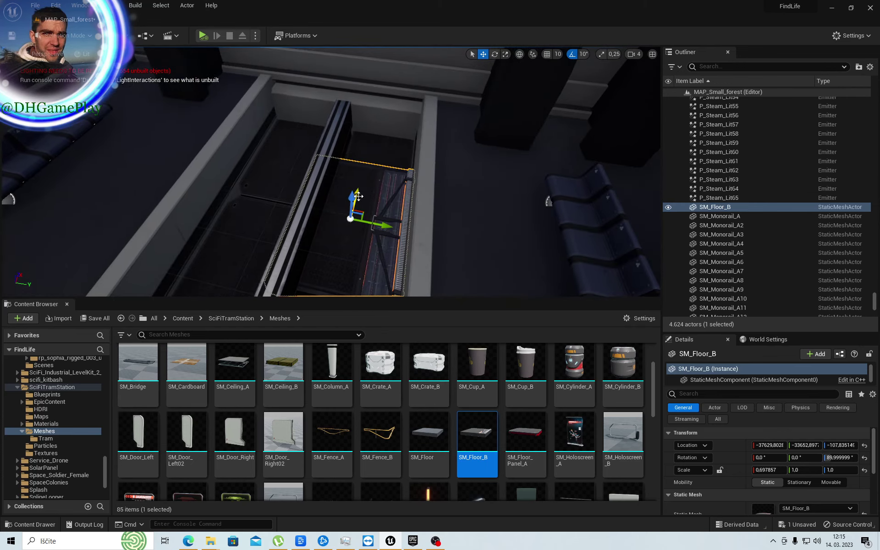
left_click_drag(358, 194, 376, 143)
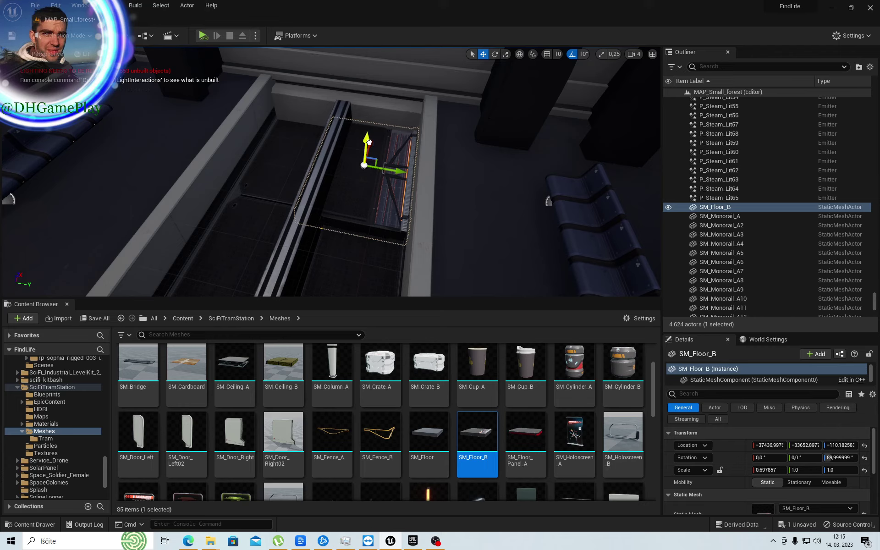
left_click_drag(369, 142, 368, 147)
left_click_drag(367, 147, 368, 144)
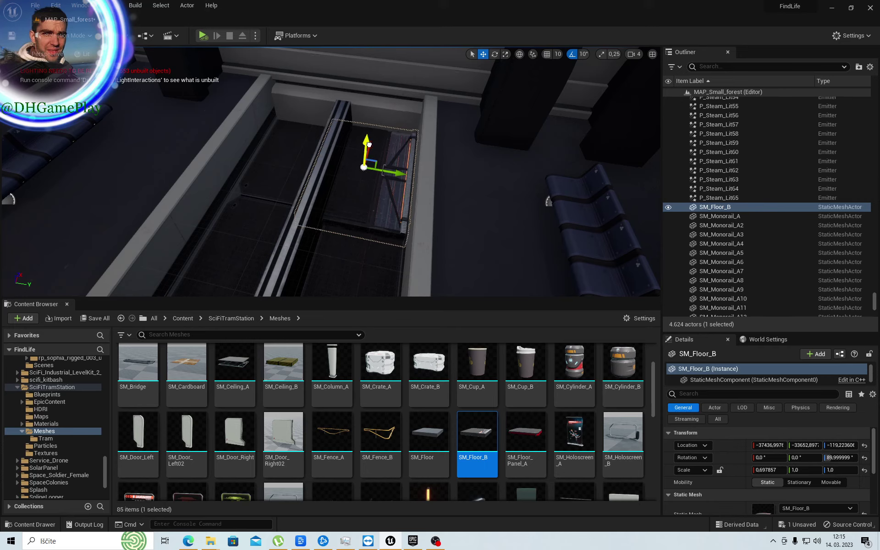
key("ctrl+d")
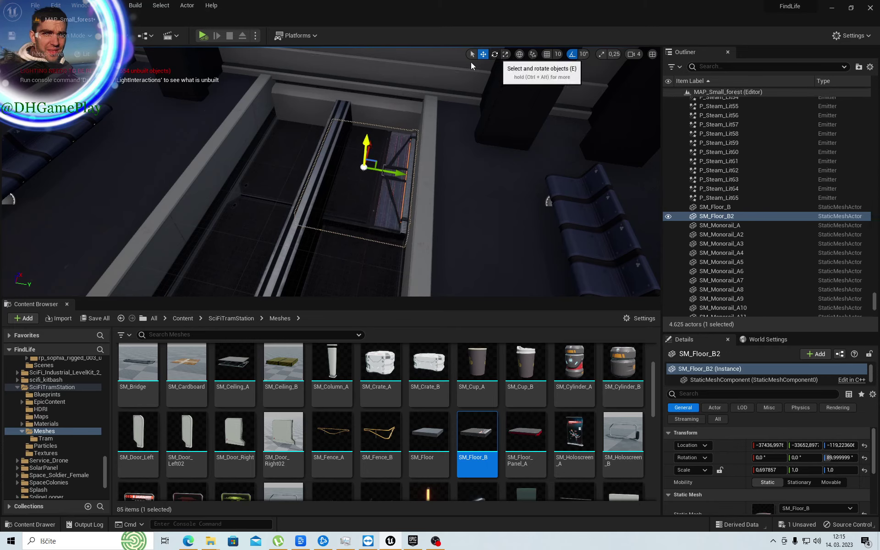
- Turn SM_Floor_B2 and slide it along Y to sit beside SM_Floor_B
left_click(494, 54)
mouse_move(390, 196)
left_mouse_down()
mouse_move(419, 185)
mouse_move(353, 209)
left_mouse_up()
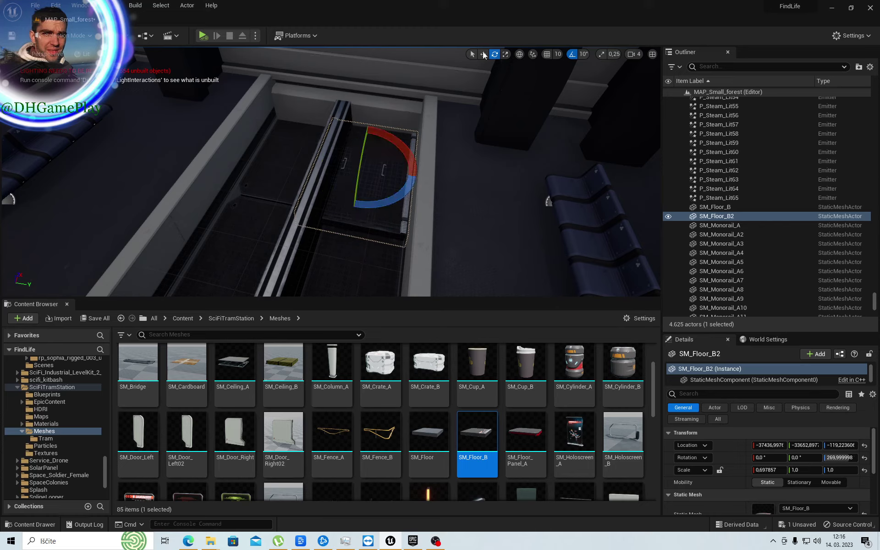
left_click(482, 55)
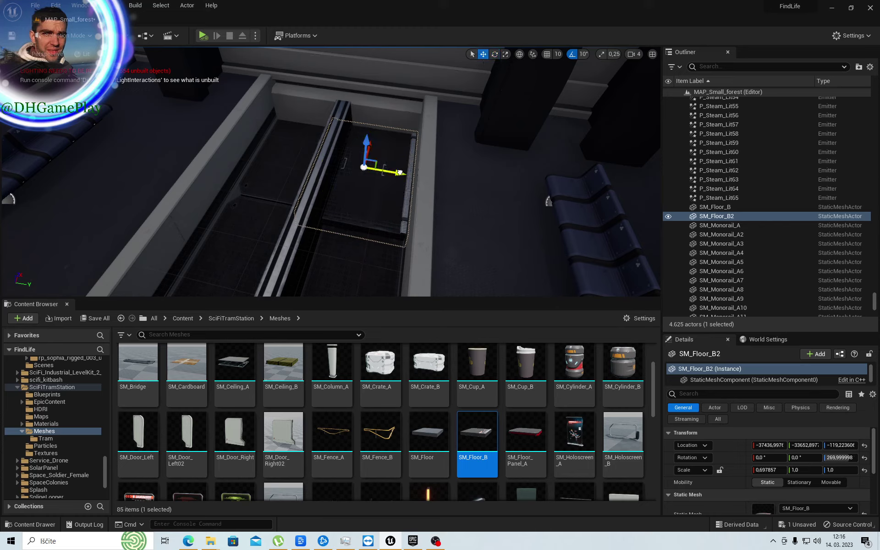
left_click_drag(400, 172, 330, 157)
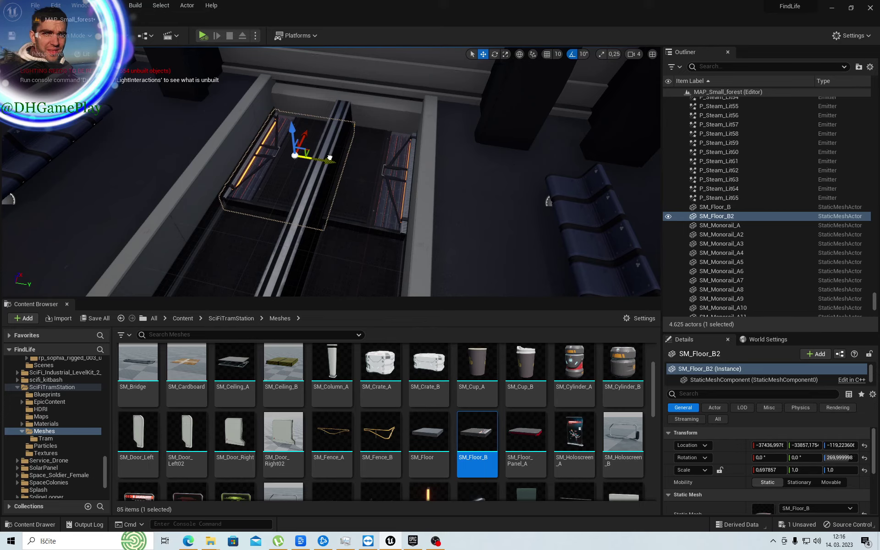
right_click_drag(255, 218, 246, 197)
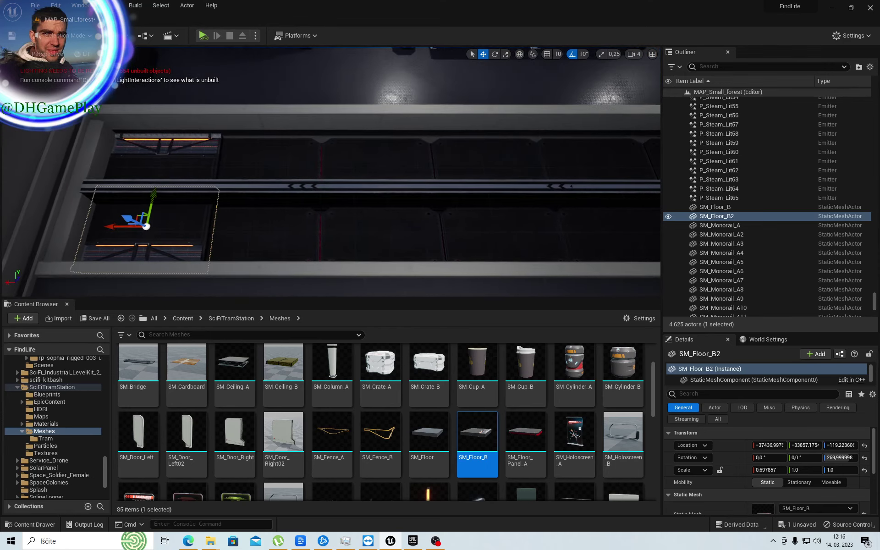
- Select both tiles and duplicate the pair repeatedly along the trench
left_click(195, 168, "ctrl")
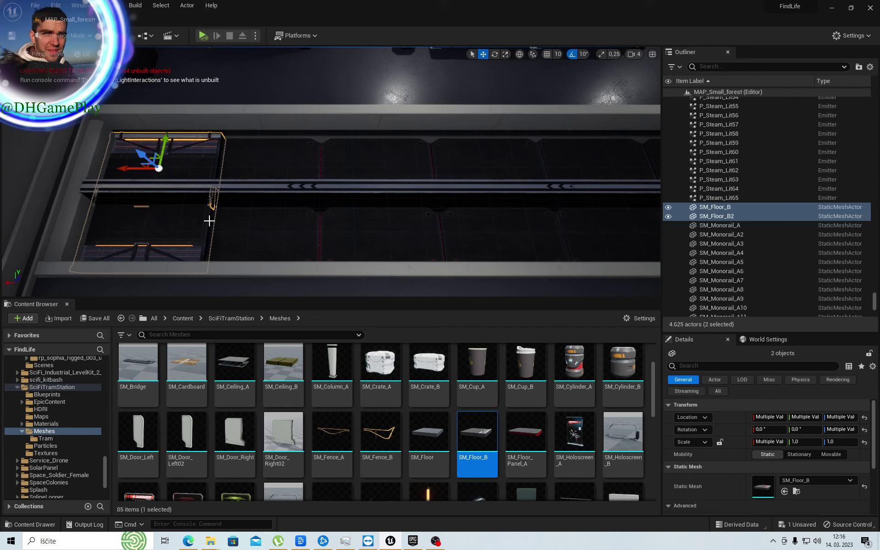
mouse_move(133, 168)
left_mouse_down("alt")
mouse_move(110, 225)
mouse_move(240, 228)
left_mouse_up("alt")
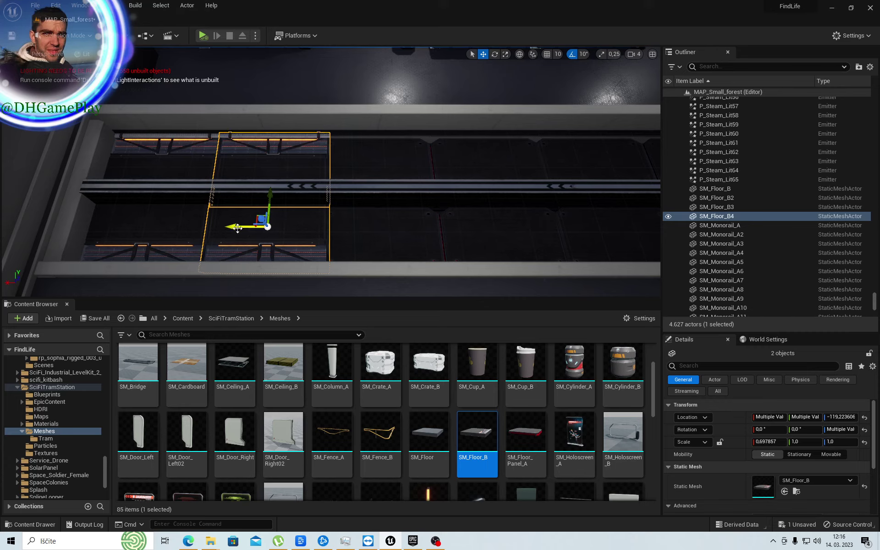
left_click_drag(238, 228, 358, 212, "alt")
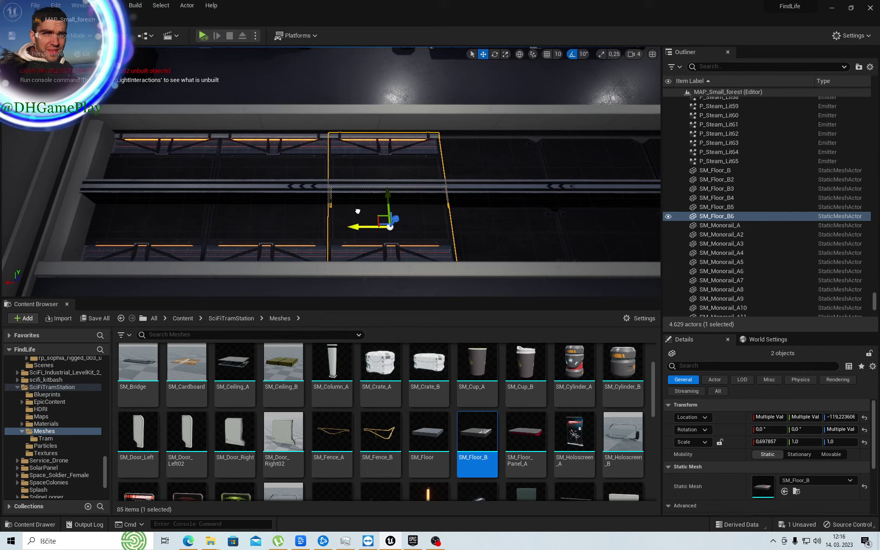
left_click(357, 227, "alt")
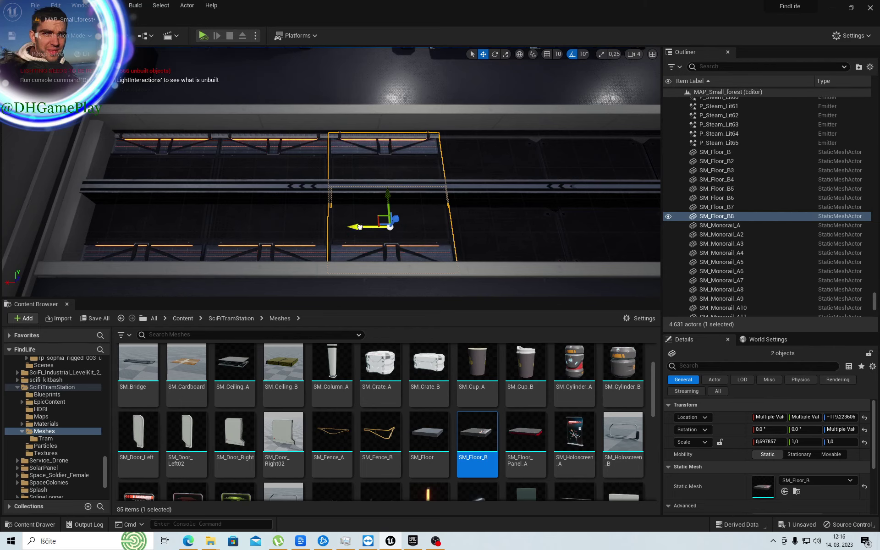
left_click_drag(360, 227, 478, 220, "alt")
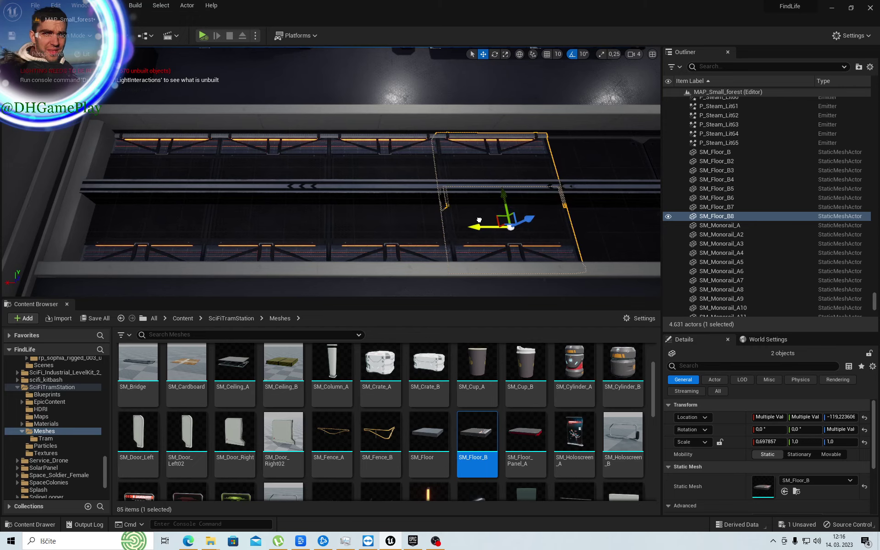
mouse_move(394, 217)
right_mouse_down()
mouse_move(440, 220)
mouse_move(396, 216)
right_mouse_up()
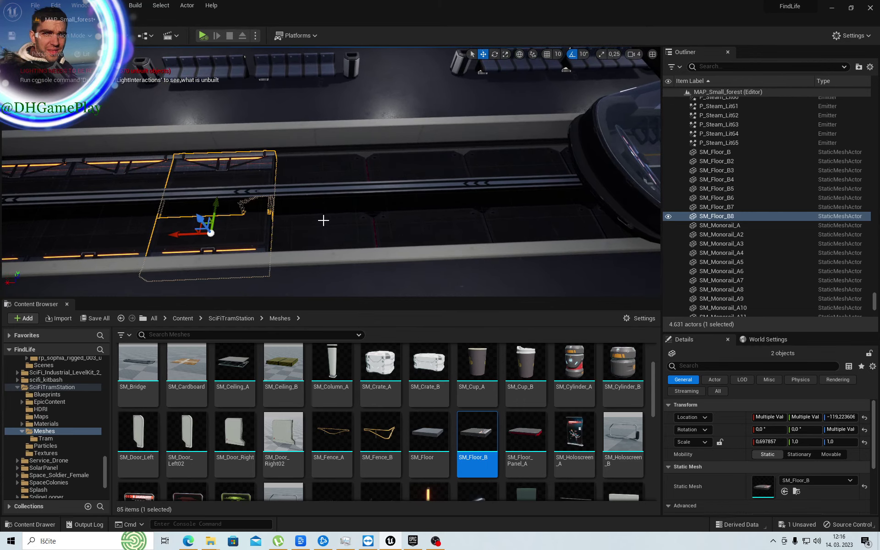
- Add further tile pair copies along the trench, reaching SM_Floor_B14
key("ctrl+d")
left_click_drag(176, 235, 404, 226)
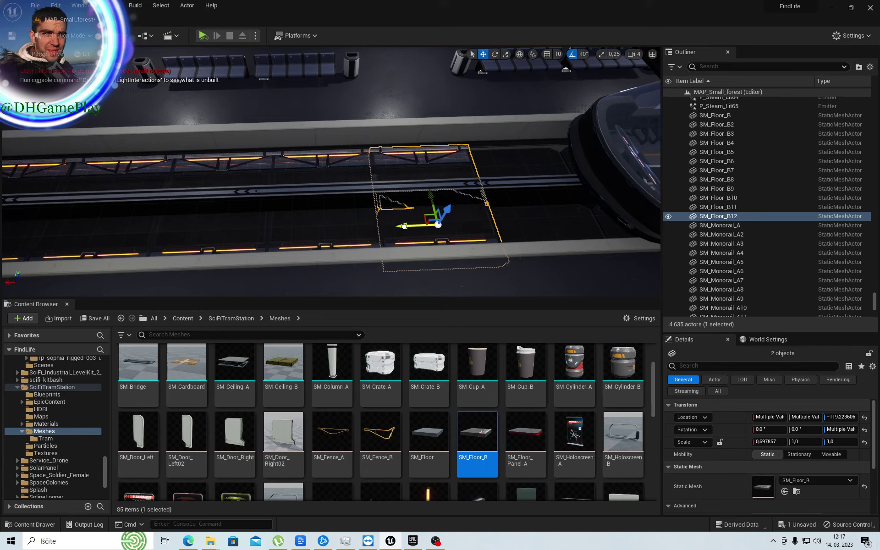
left_click_drag(403, 225, 515, 222, "alt")
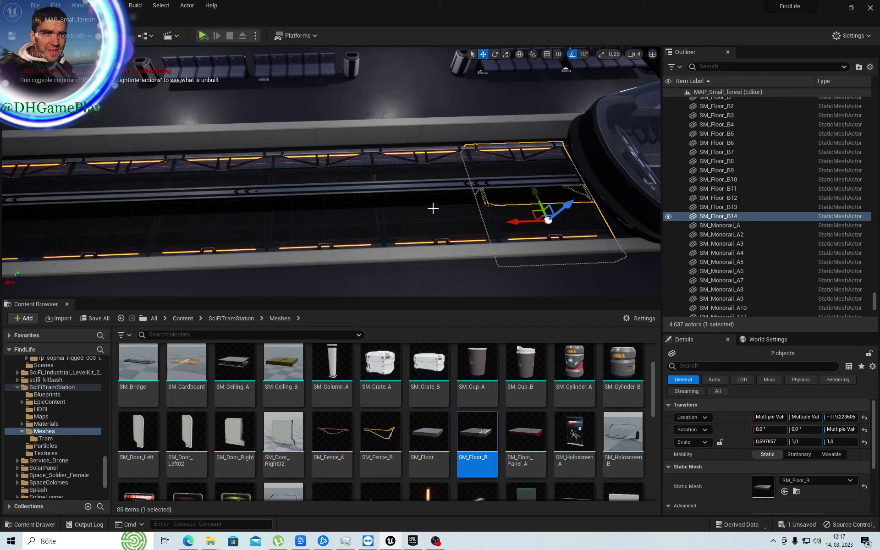
right_click_drag(433, 209, 433, 209)
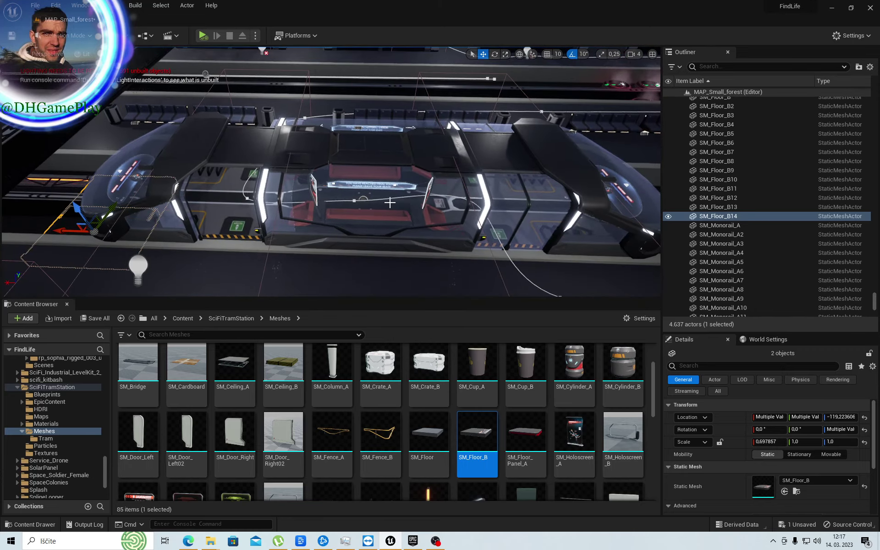
- Select BP_Tram2 and move it along X to about -38306.9
right_click_drag(463, 147, 463, 148)
left_click(444, 174)
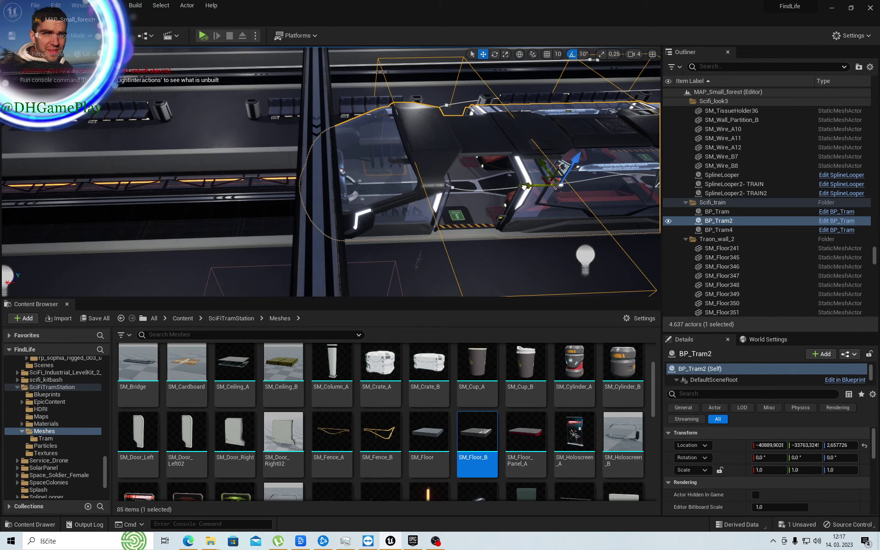
left_click_drag(524, 187, 8, 193)
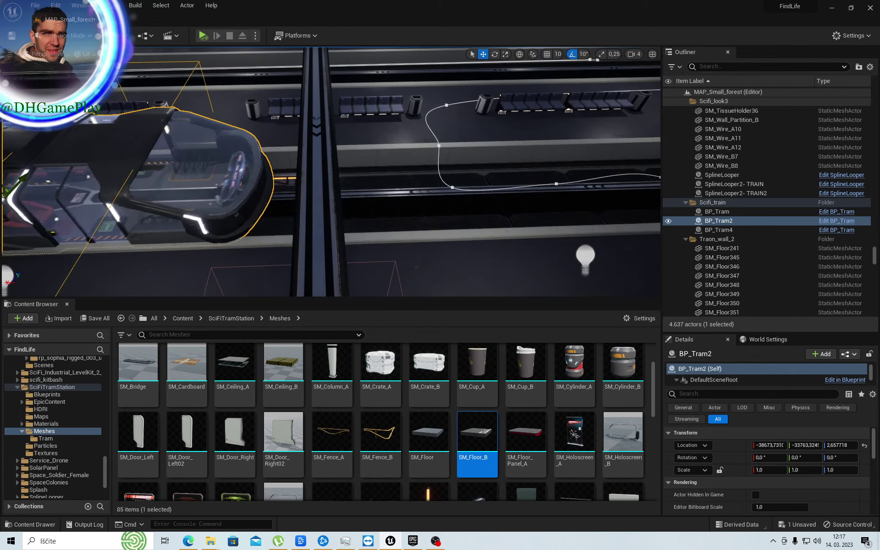
key("f")
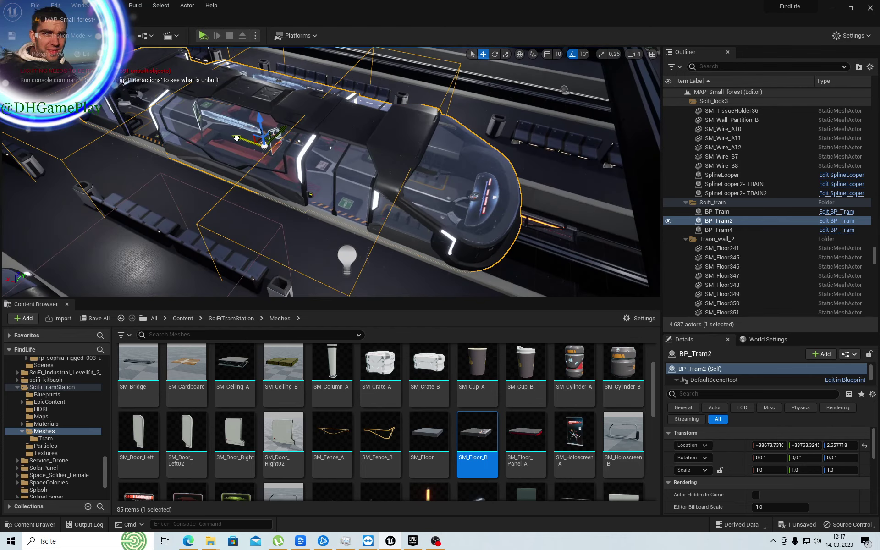
left_click_drag(236, 139, 157, 123)
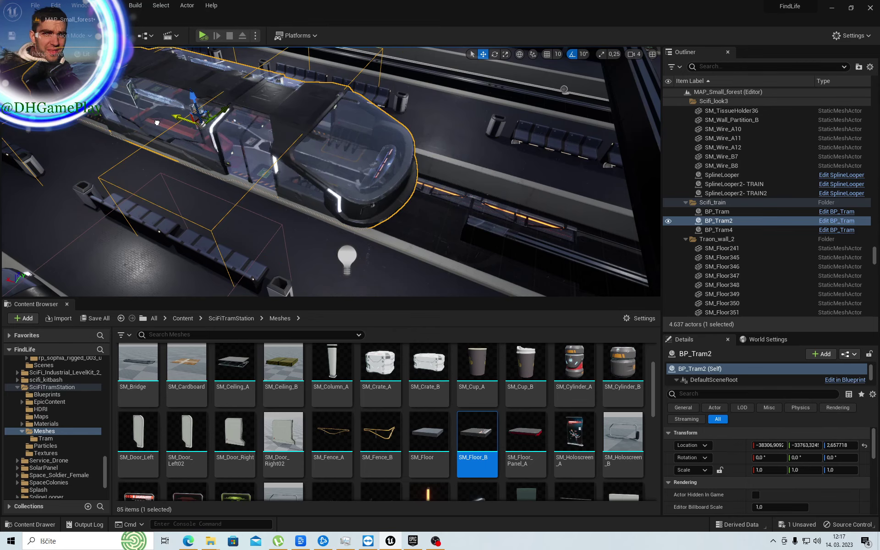
mouse_move(449, 223)
right_mouse_down()
mouse_move(458, 238)
mouse_move(427, 218)
right_mouse_up()
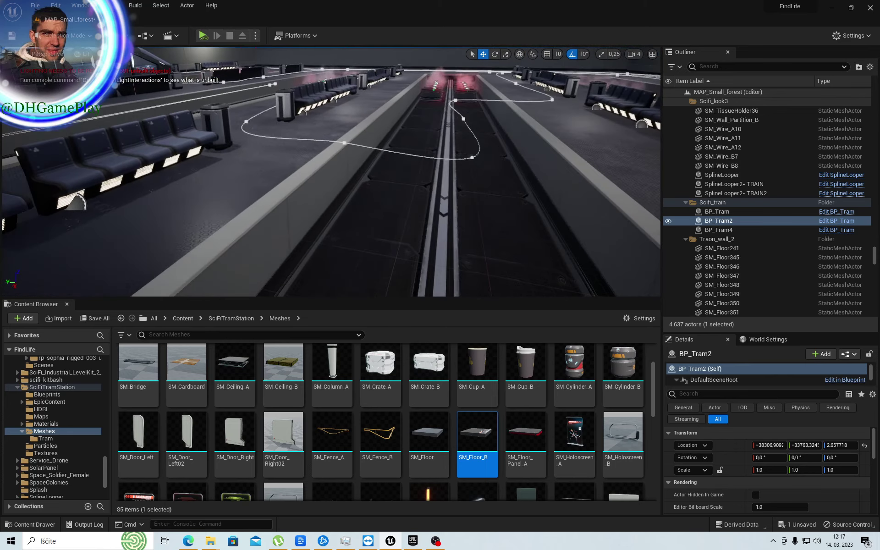
- Select SM_Floor_B13 and B14 and duplicate the pair several times along the trench
left_click(313, 119)
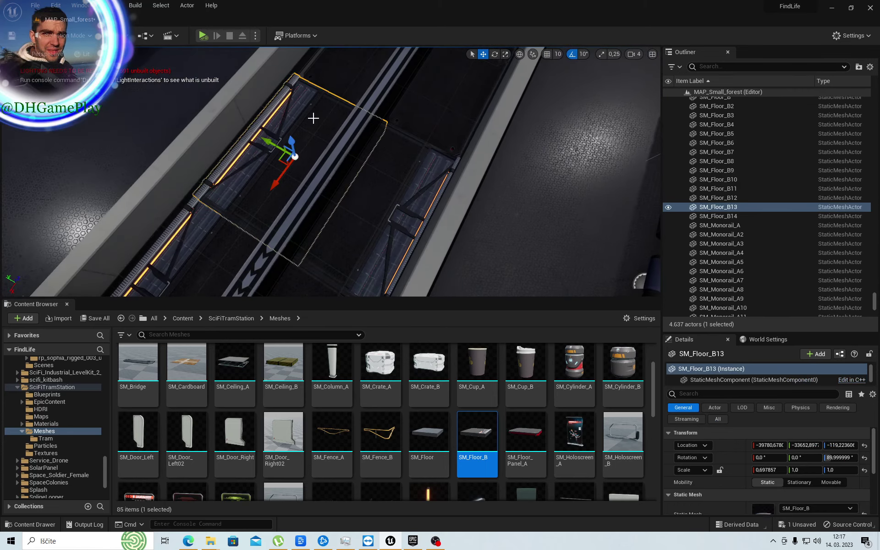
left_click(408, 180, "ctrl")
right_click_drag(412, 165, 413, 165)
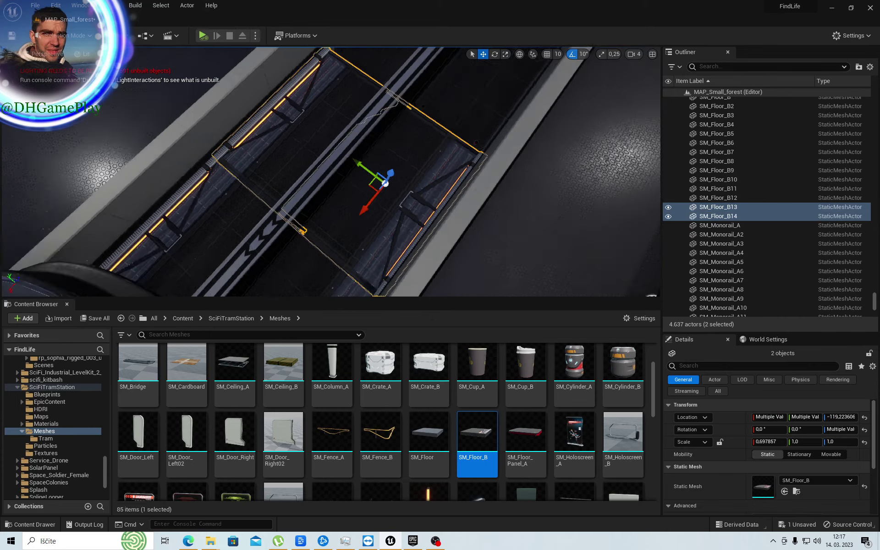
right_click_drag(352, 173, 353, 173)
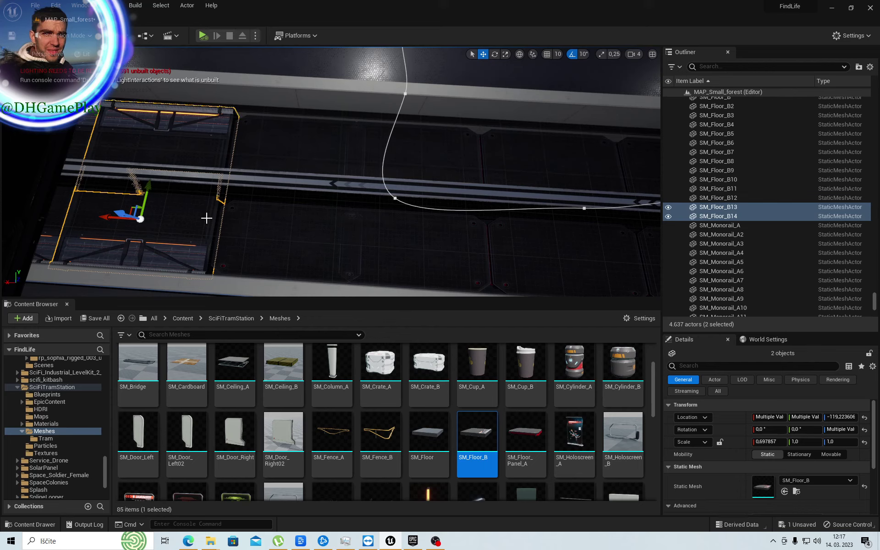
key("ctrl+d")
left_click_drag(106, 216, 251, 235)
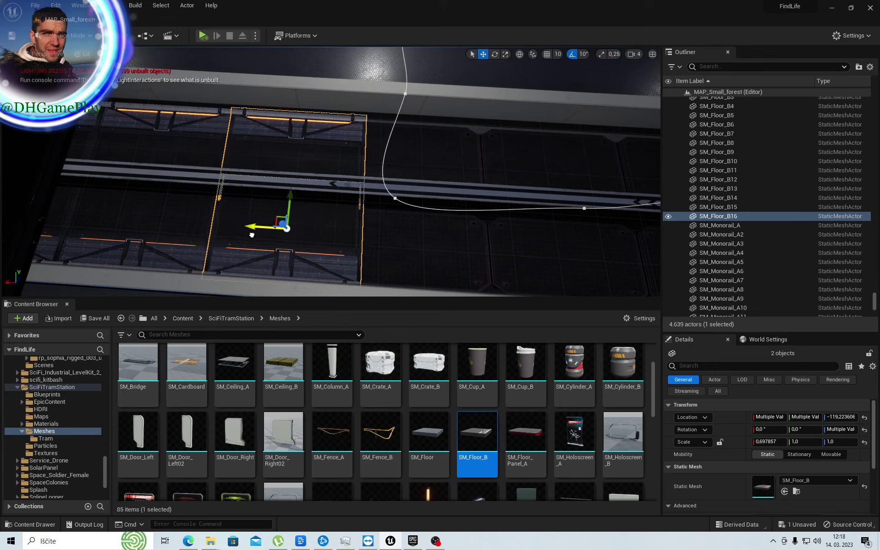
left_click_drag(250, 236, 409, 234, "alt")
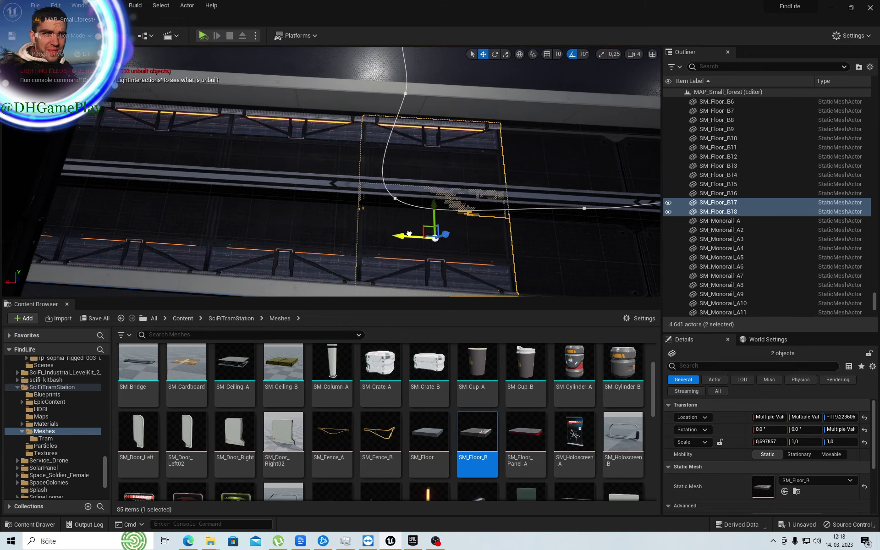
left_click_drag(409, 231, 554, 239, "alt")
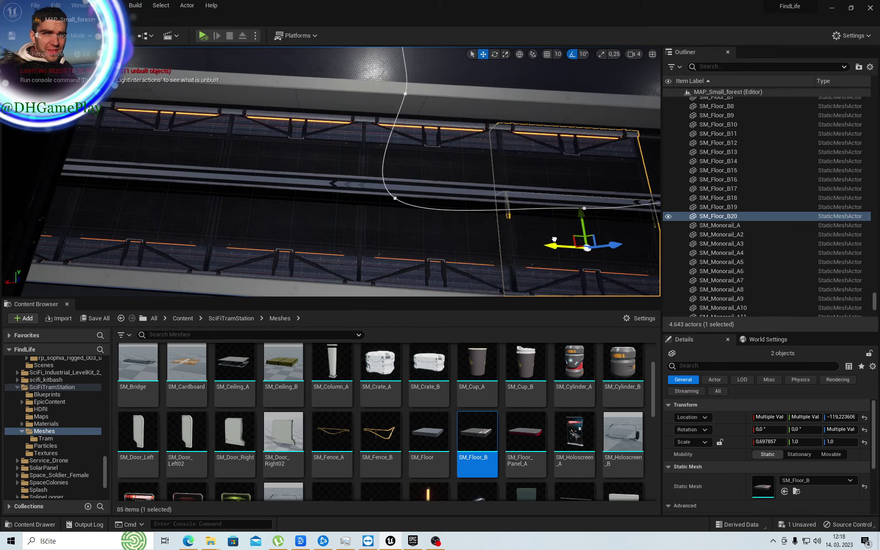
- Add more tile pairs past the curving spline, reaching SM_Floor_B24
right_click_drag(450, 247, 413, 256)
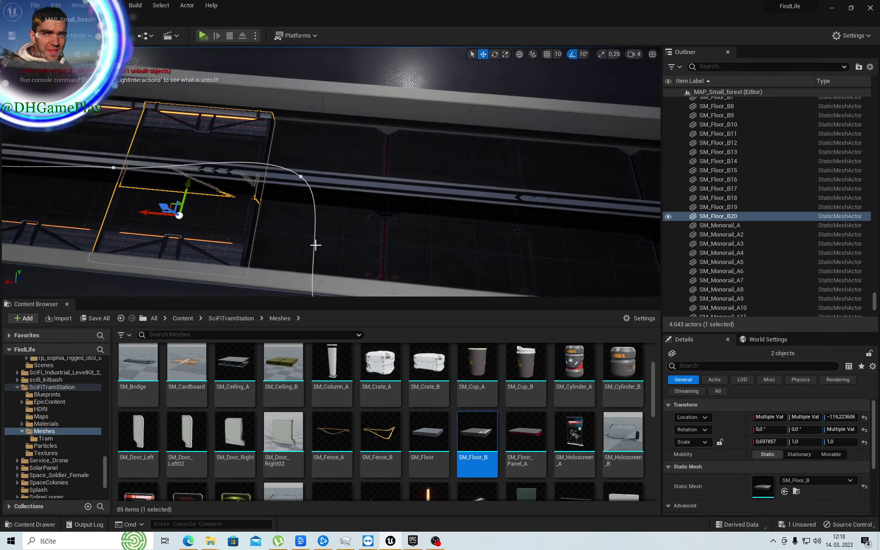
left_click_drag(141, 216, 292, 237, "alt")
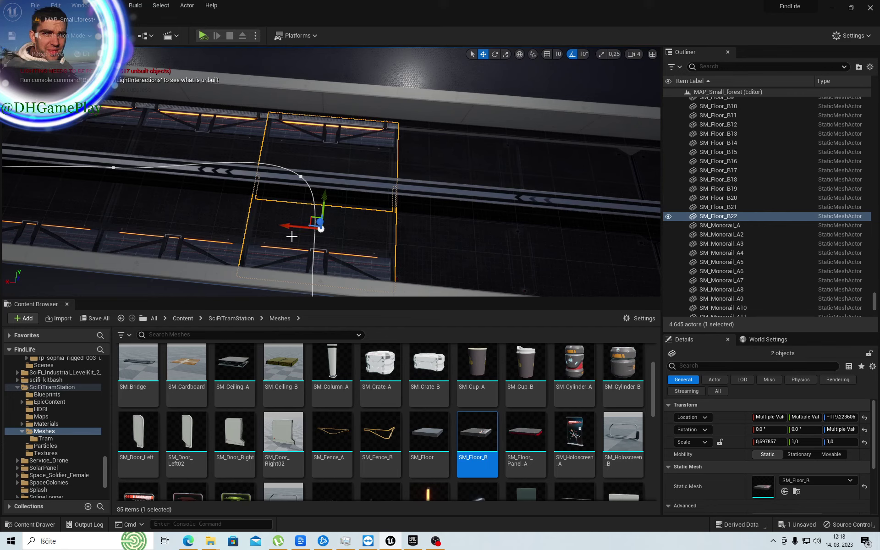
left_click_drag(292, 237, 435, 240, "alt")
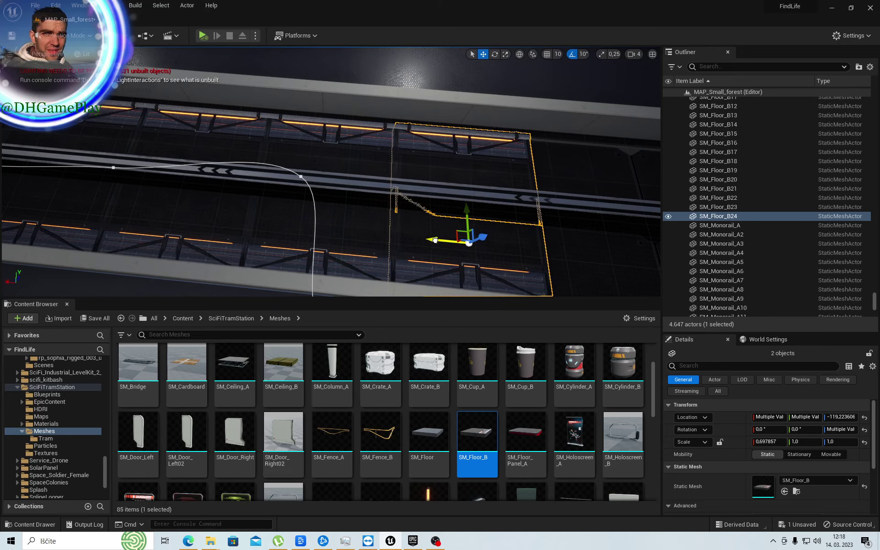
mouse_move(415, 224)
middle_mouse_down()
mouse_move(596, 220)
mouse_move(550, 216)
middle_mouse_up()
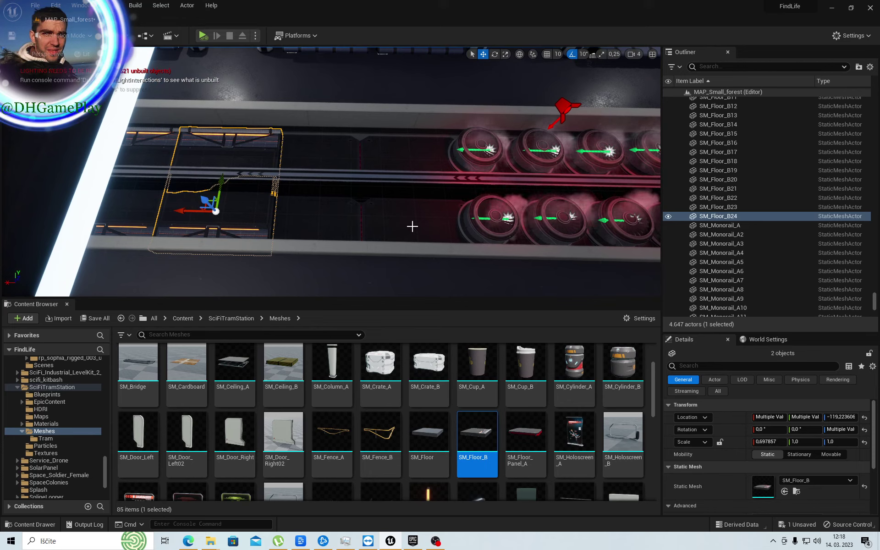
- Duplicate the selected tile pairs along the trench toward the vents, reaching SM_Floor_B32
key("ctrl+d")
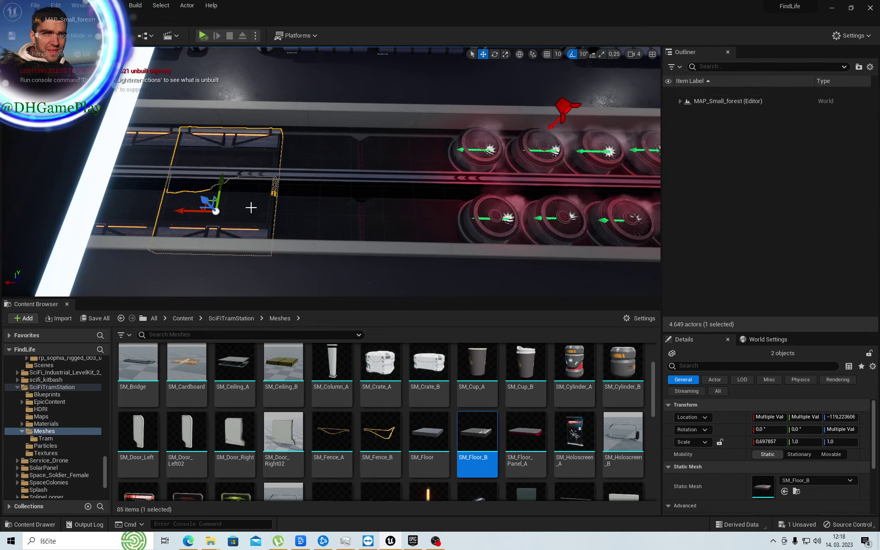
left_click_drag(184, 212, 296, 214)
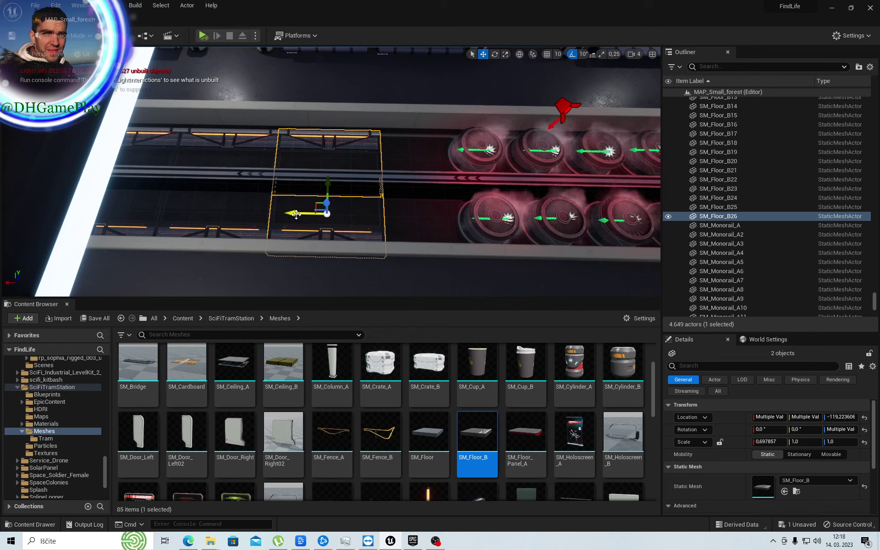
left_click_drag(296, 214, 407, 225, "alt")
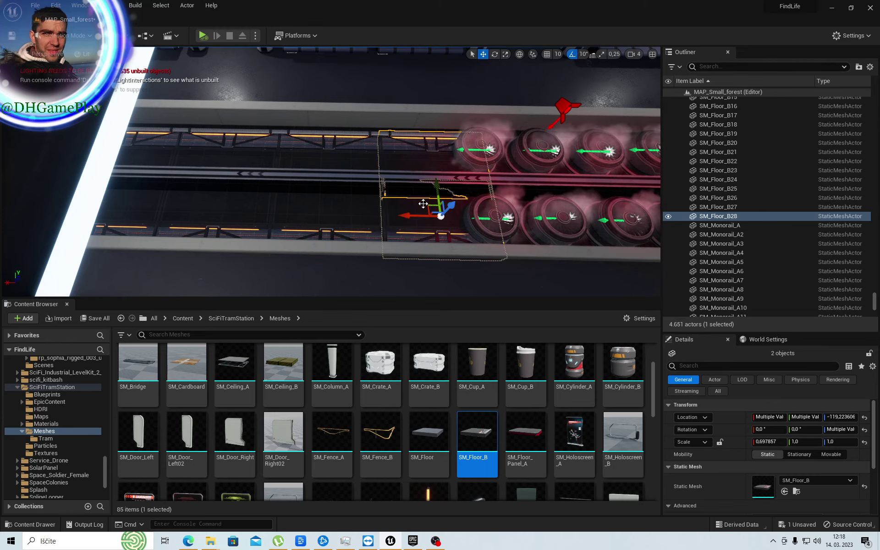
mouse_move(423, 204)
right_mouse_down()
mouse_move(426, 174)
mouse_move(338, 238)
right_mouse_up()
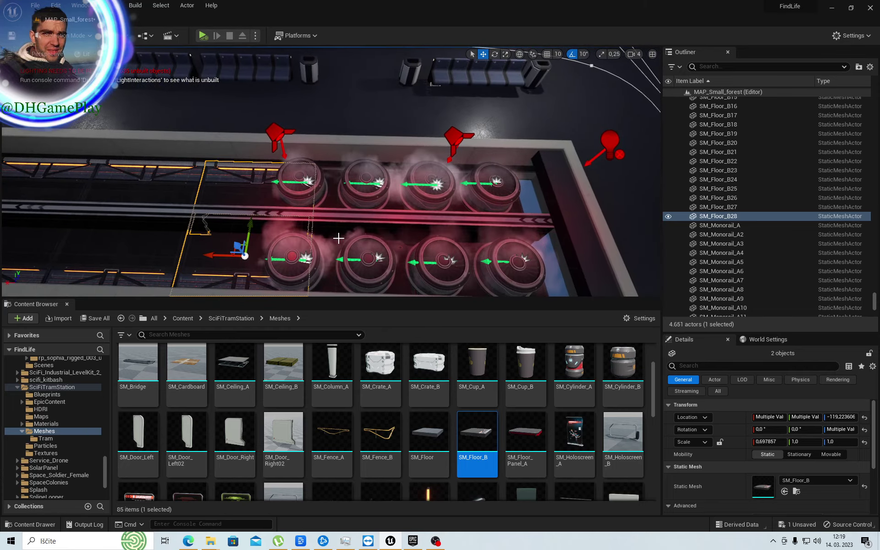
right_click_drag(338, 238, 330, 229)
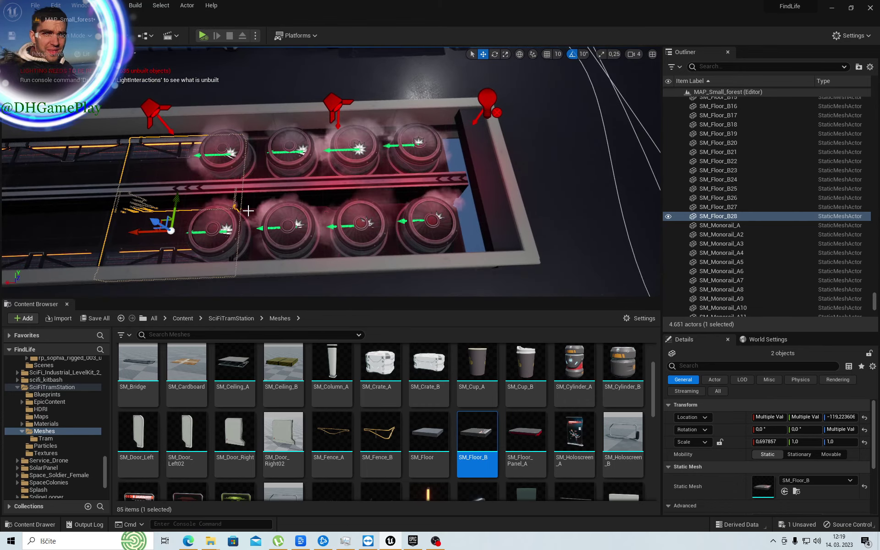
key("ctrl+d")
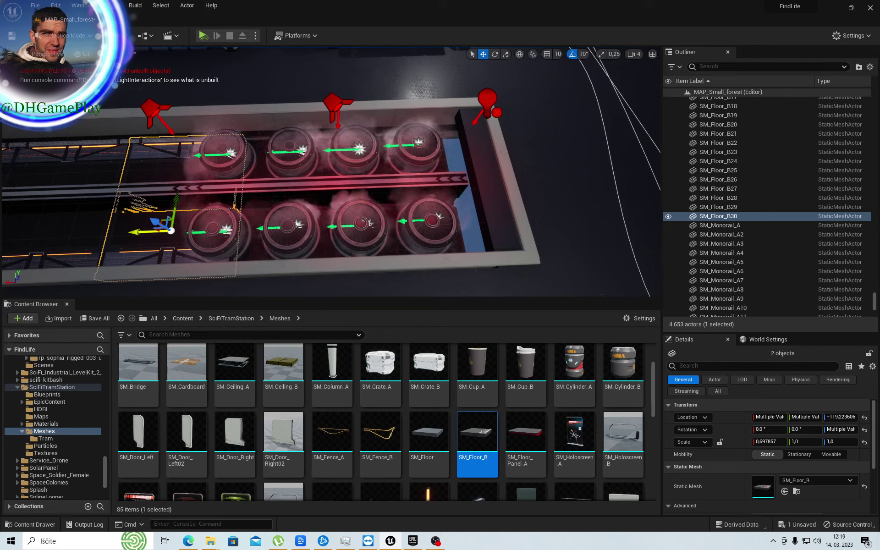
left_click_drag(135, 231, 172, 232)
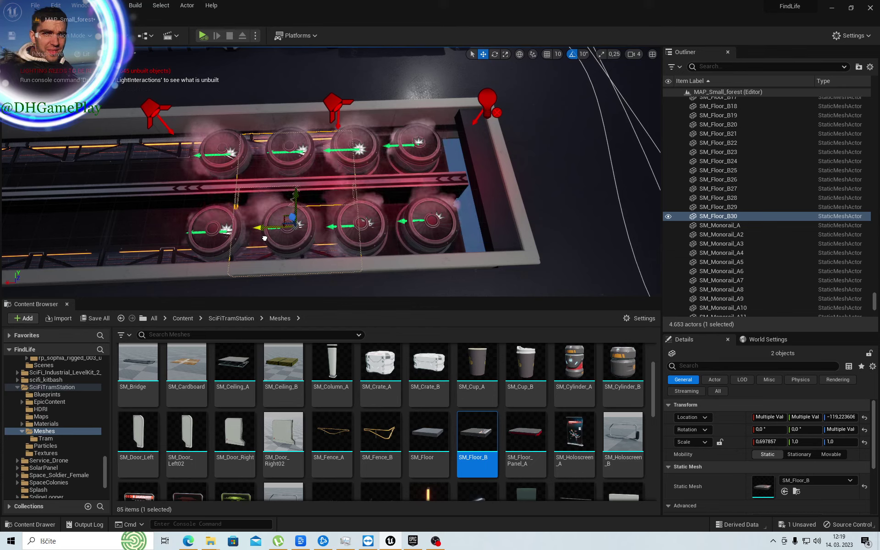
left_click_drag(268, 227, 266, 230, "alt")
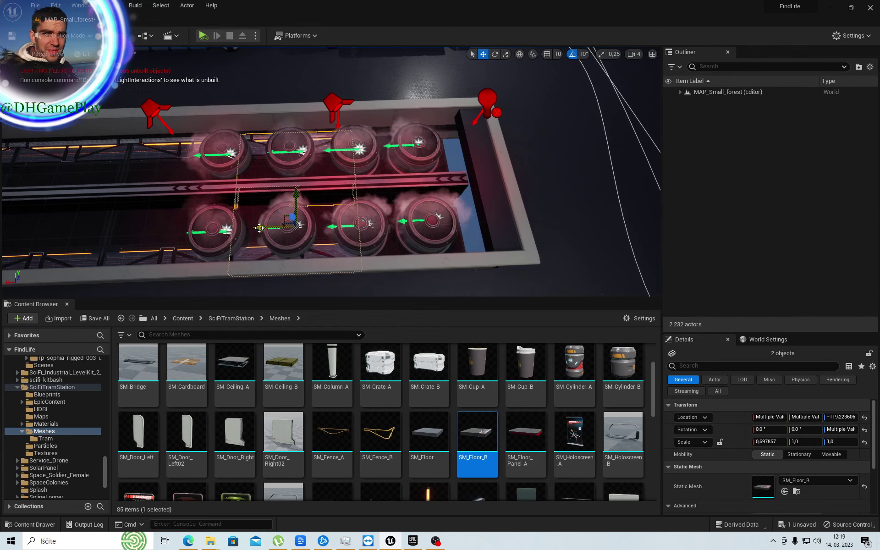
left_click_drag(357, 231, 386, 230, "alt")
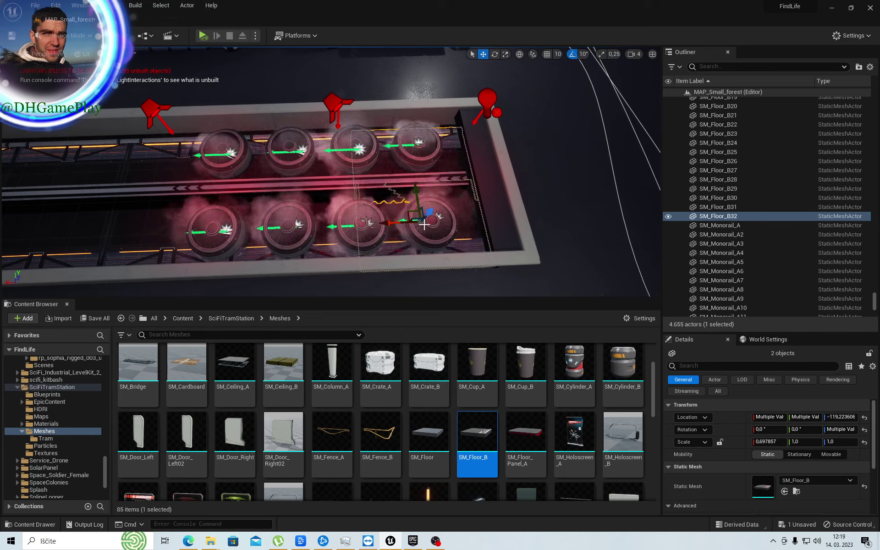
- Select SM_Floor_B32 and SM_Floor_B in the Outliner, then clear the accidental oversized selection
left_click(721, 217)
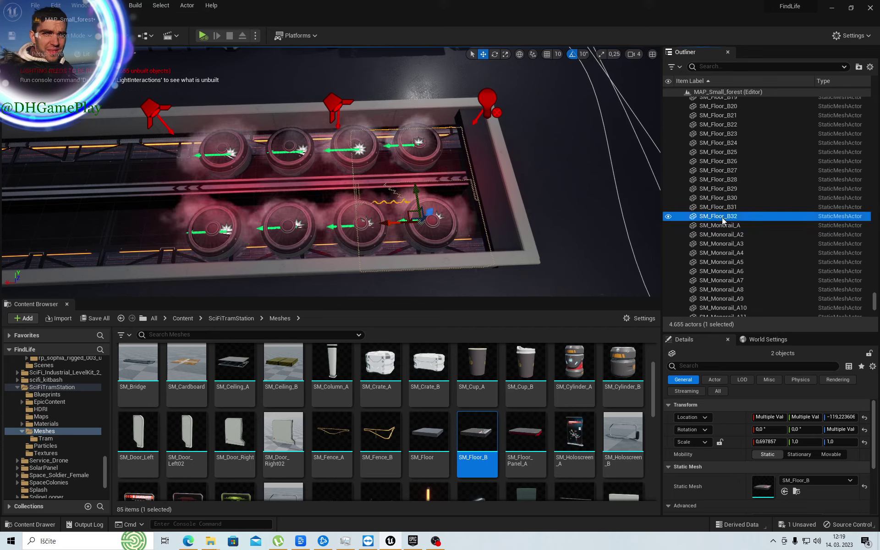
scroll(723, 217, "up", 2)
scroll(723, 217, "up", 2)
scroll(724, 217, "up", 2)
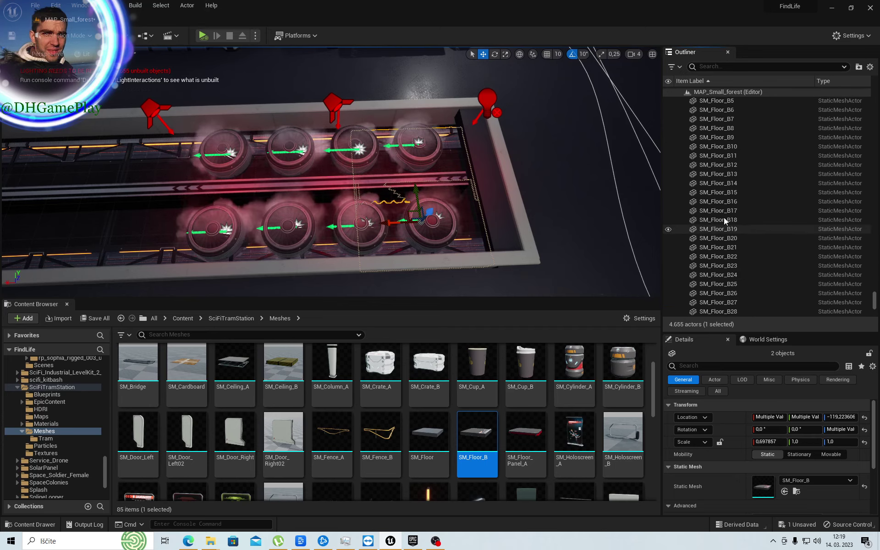
scroll(724, 217, "up", 2)
scroll(724, 215, "up", 1)
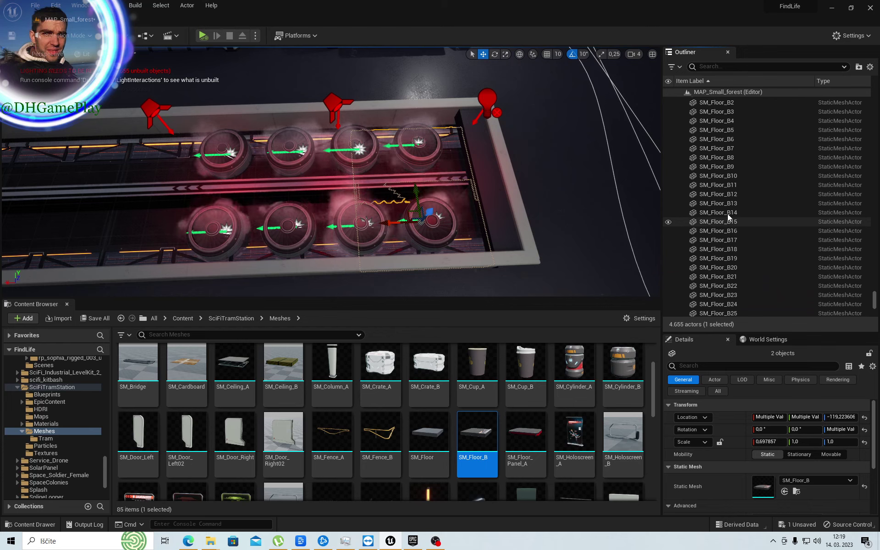
scroll(725, 194, "up", 4)
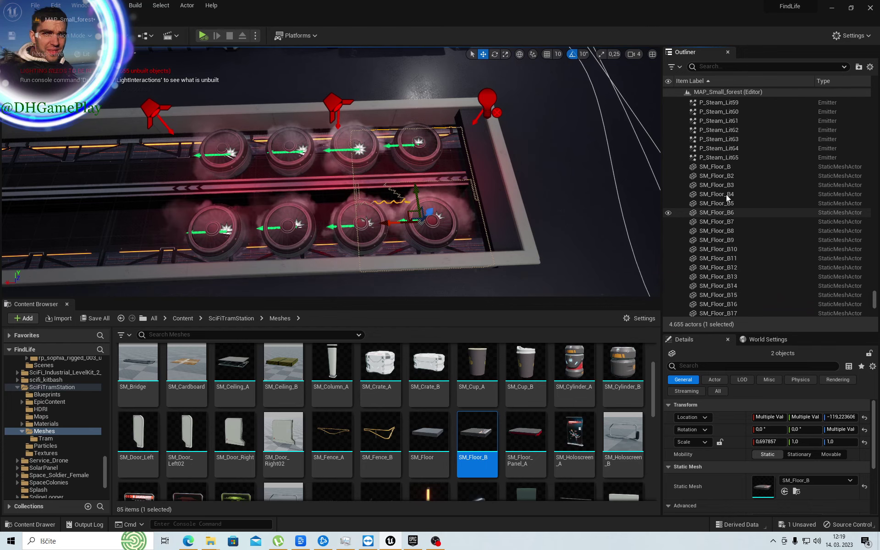
left_click(722, 166, "shift")
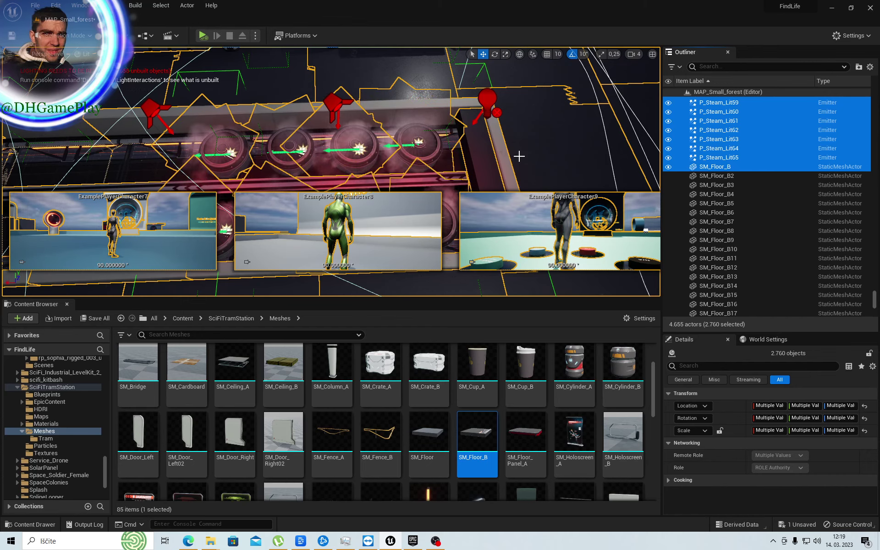
left_click(556, 157)
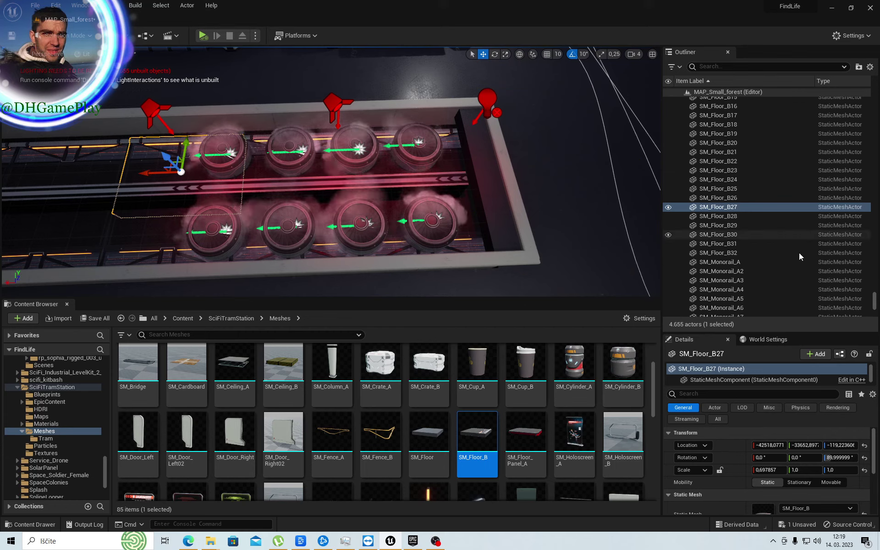
- Select SM_Floor_B32, then shift-select through SM_Floor_B21 up to SM_Floor_B
left_click(741, 253)
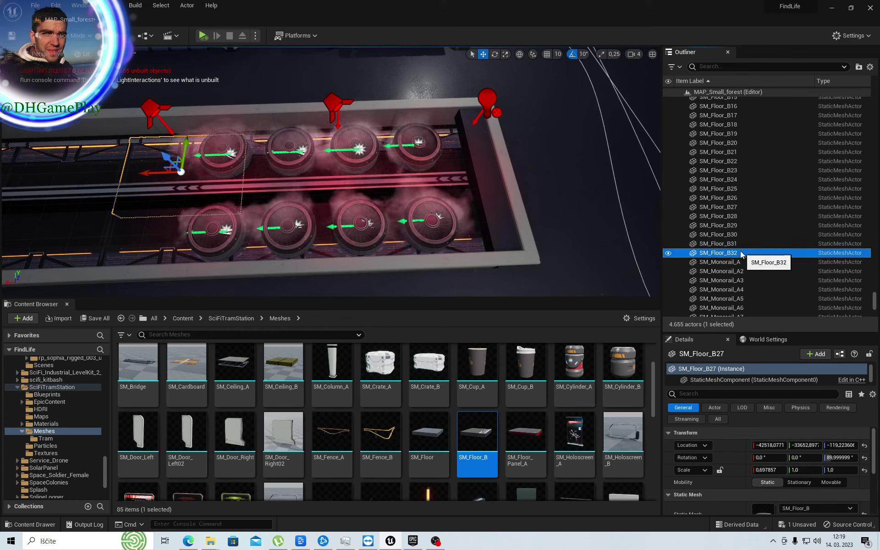
left_click(701, 154, "shift")
scroll(714, 186, "up", 2)
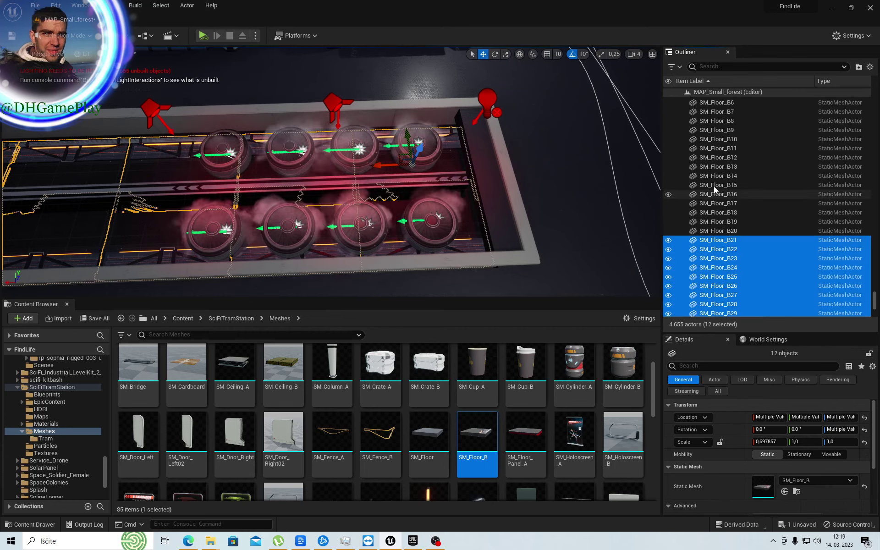
scroll(714, 186, "up", 3)
left_click(716, 146, "shift")
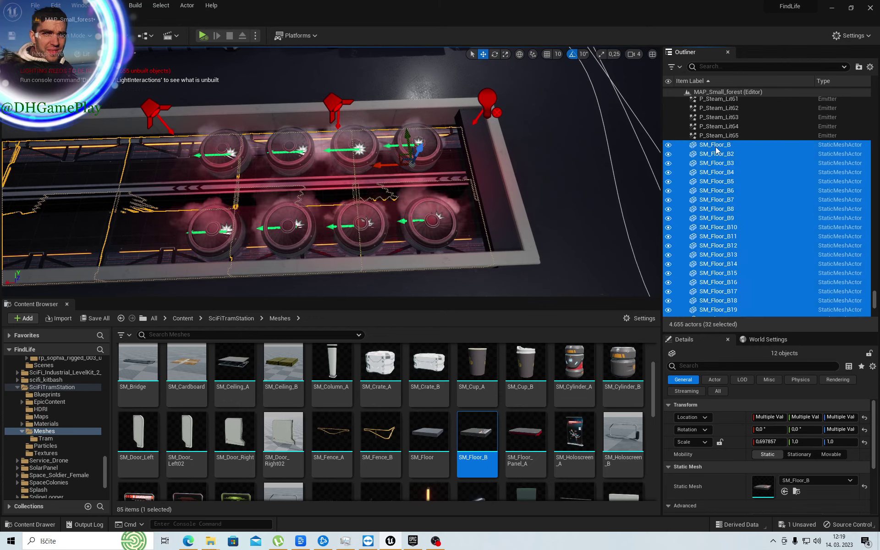
scroll(701, 168, "down", 3)
- Duplicate all 32 grate tiles and move the copies over the left track trench
right_click_drag(329, 174, 330, 175)
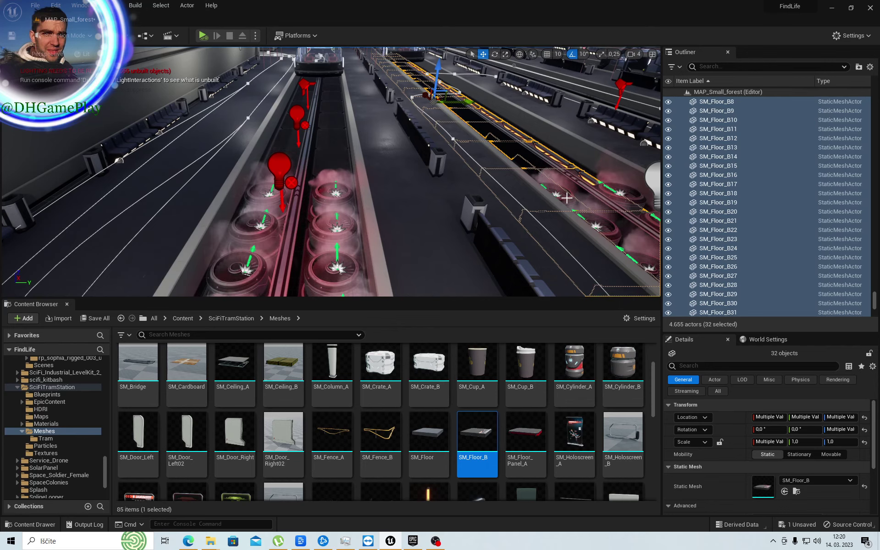
key("ctrl+d")
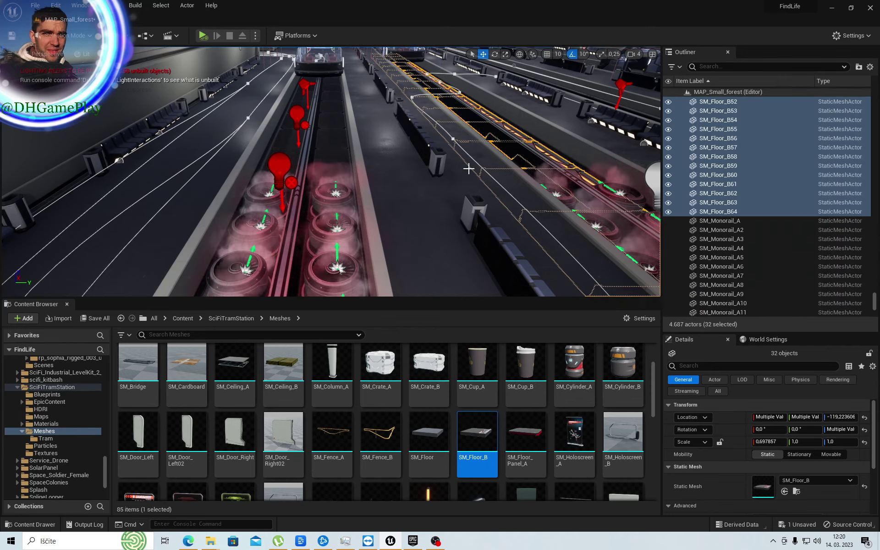
right_click_drag(468, 169, 468, 169)
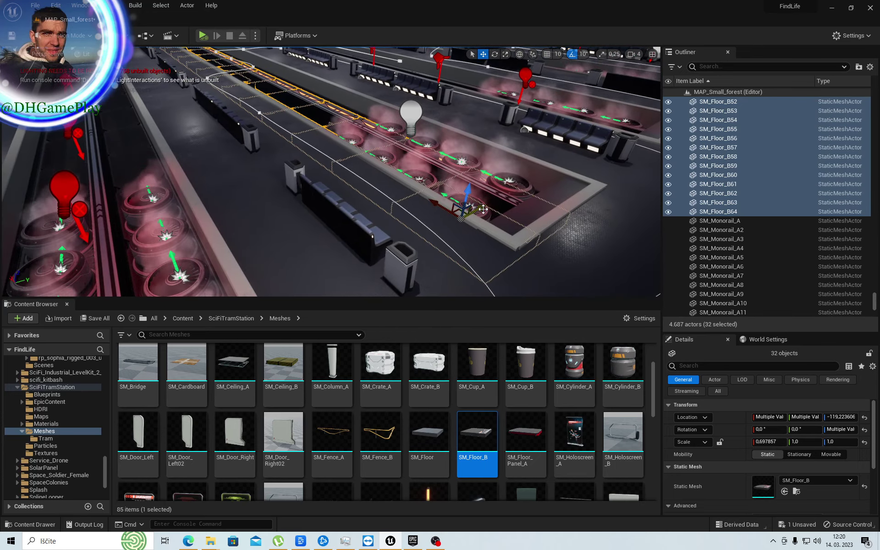
left_click_drag(483, 209, 304, 281)
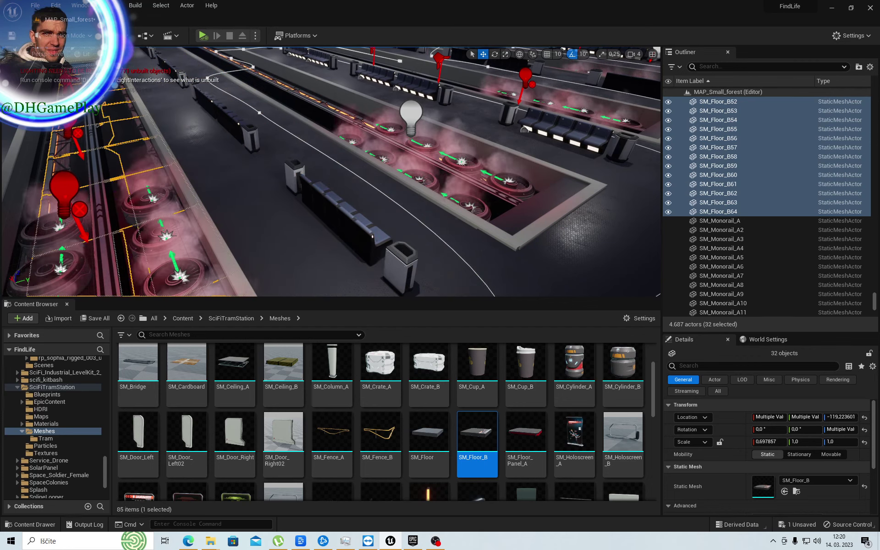
left_click_drag(183, 275, 229, 284)
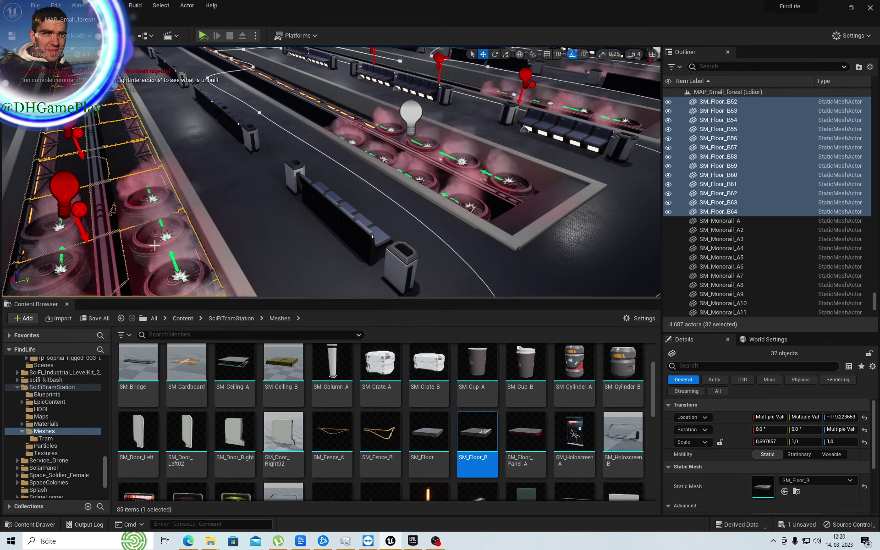
right_click_drag(249, 224, 249, 192)
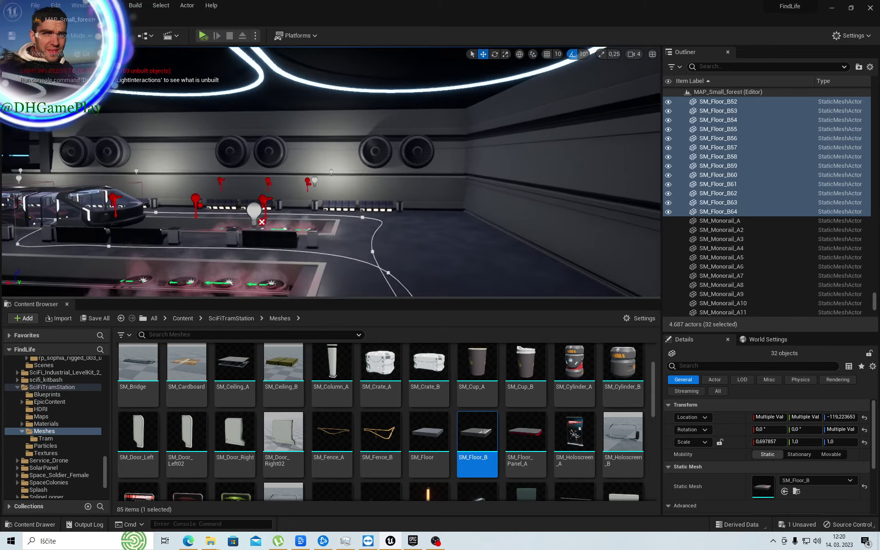
mouse_move(249, 192)
right_mouse_down()
mouse_move(249, 220)
mouse_move(249, 206)
mouse_move(234, 227)
right_mouse_up()
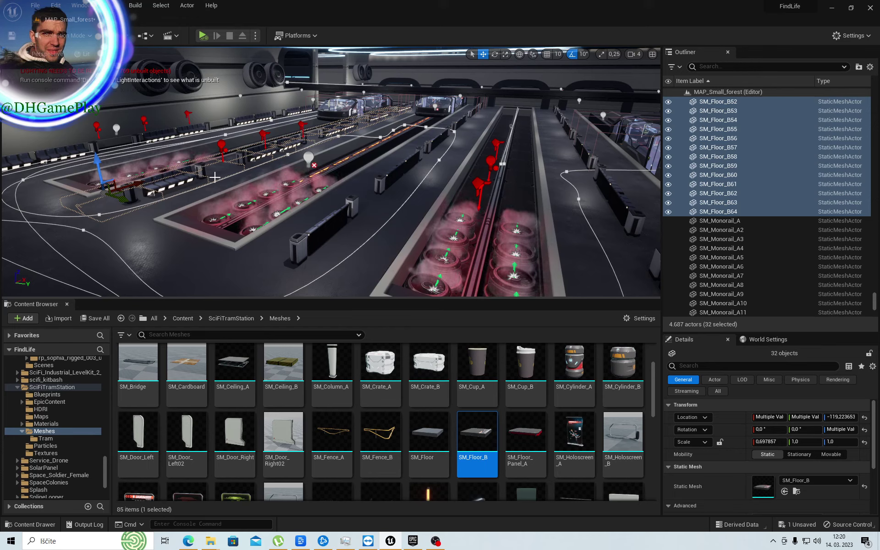
- Duplicate the 32 tiles again and move the copies onto the right-hand trench
key("ctrl+d")
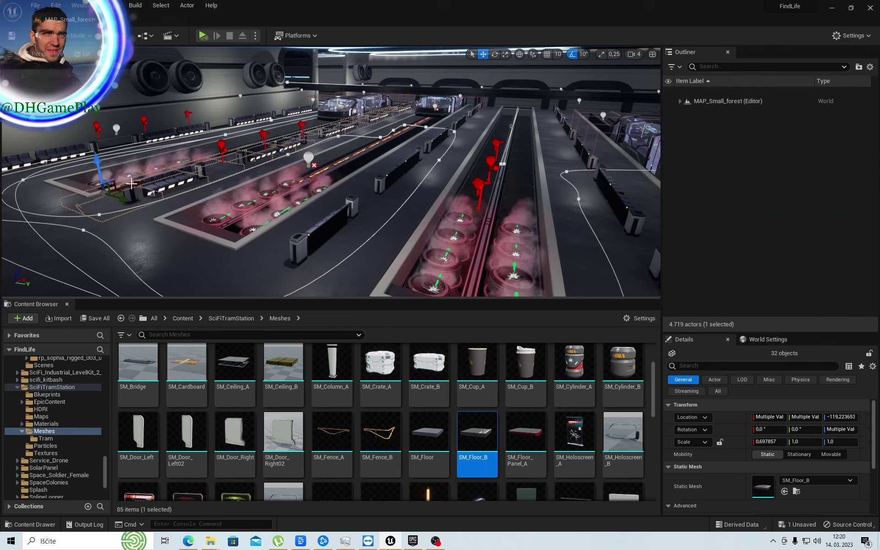
left_click(122, 198)
left_click_drag(123, 198, 439, 287)
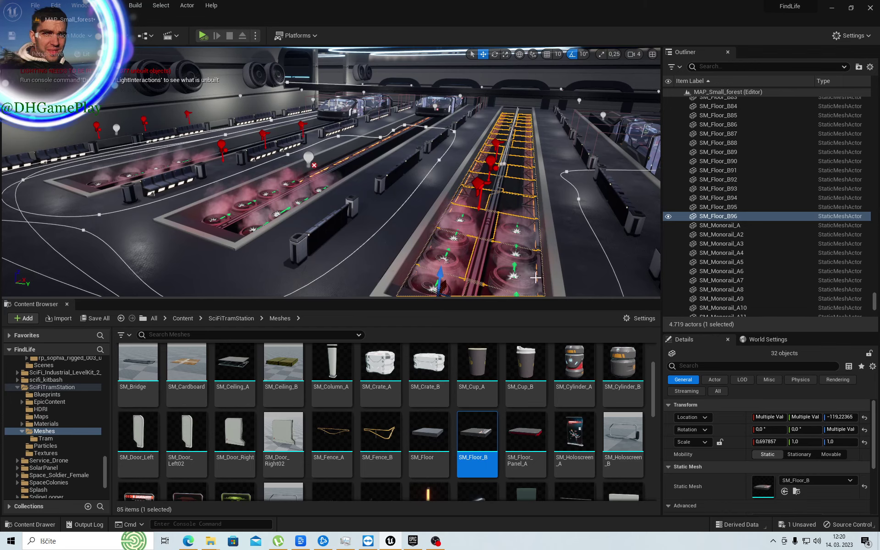
mouse_move(446, 216)
right_mouse_down()
mouse_move(463, 224)
mouse_move(411, 218)
right_mouse_up()
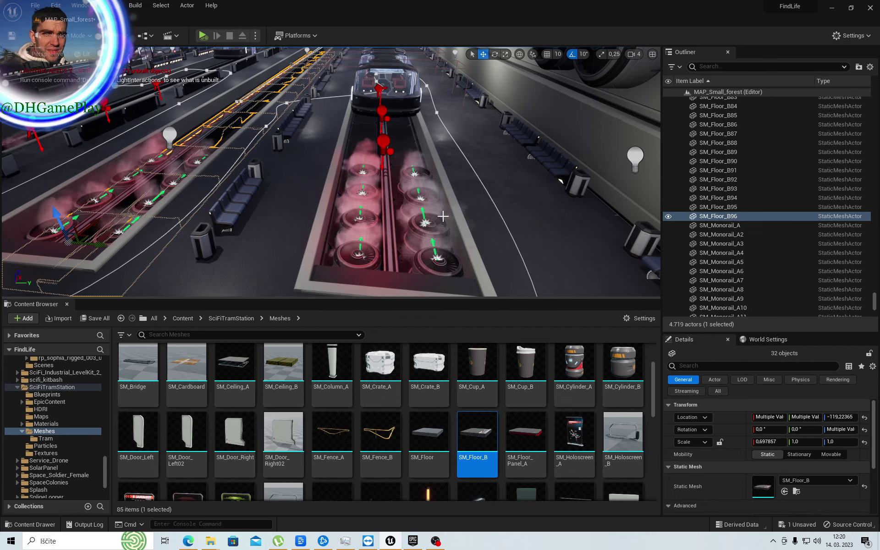
- Duplicate another 32 tiles onto the far right trench, reaching SM_Floor_B128
key("ctrl+d")
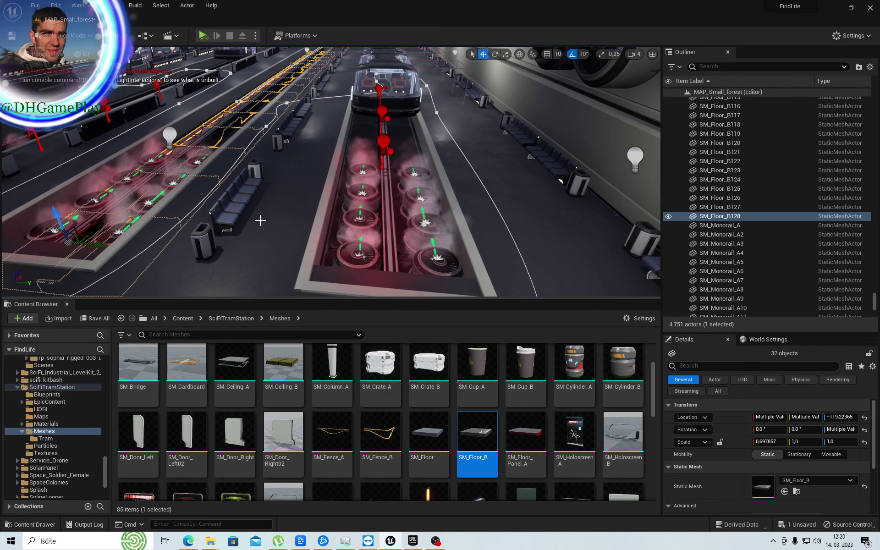
mouse_move(255, 220)
right_mouse_down()
mouse_move(243, 222)
mouse_move(242, 206)
mouse_move(232, 227)
right_mouse_up()
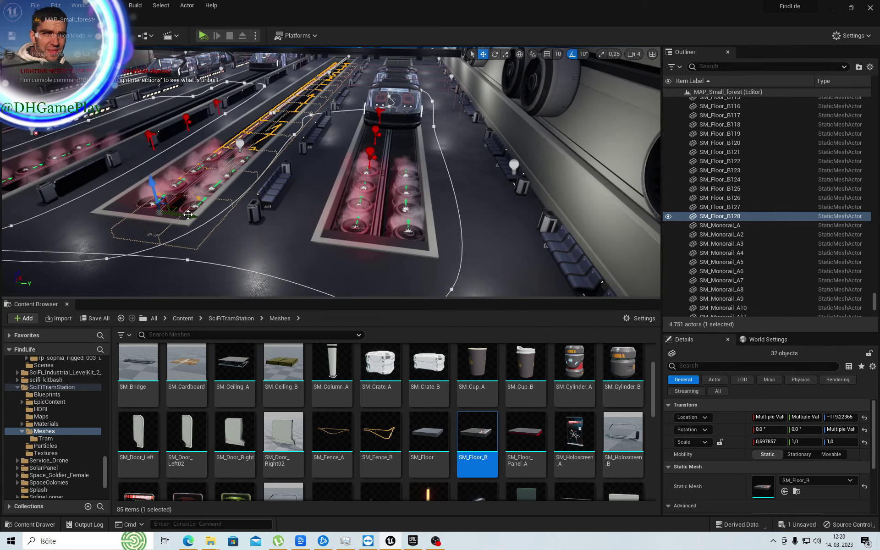
left_click_drag(195, 217, 395, 264)
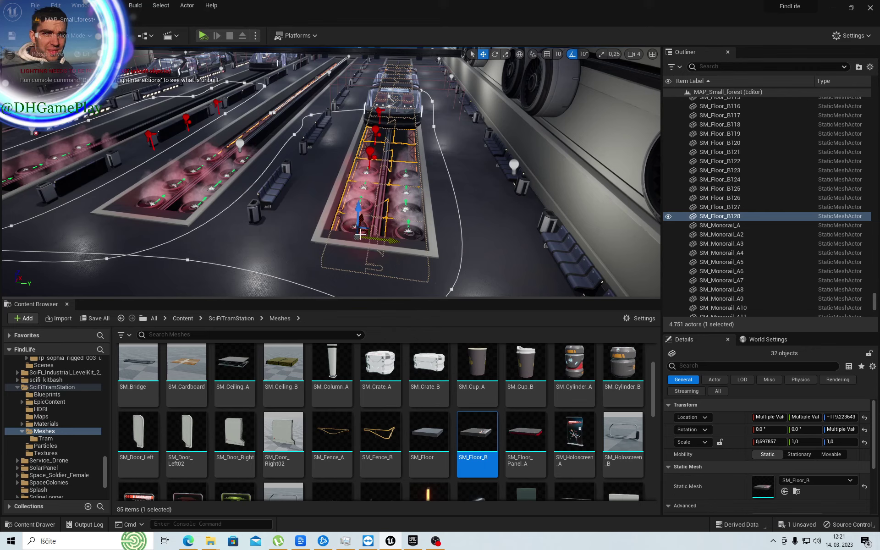
left_click(278, 230)
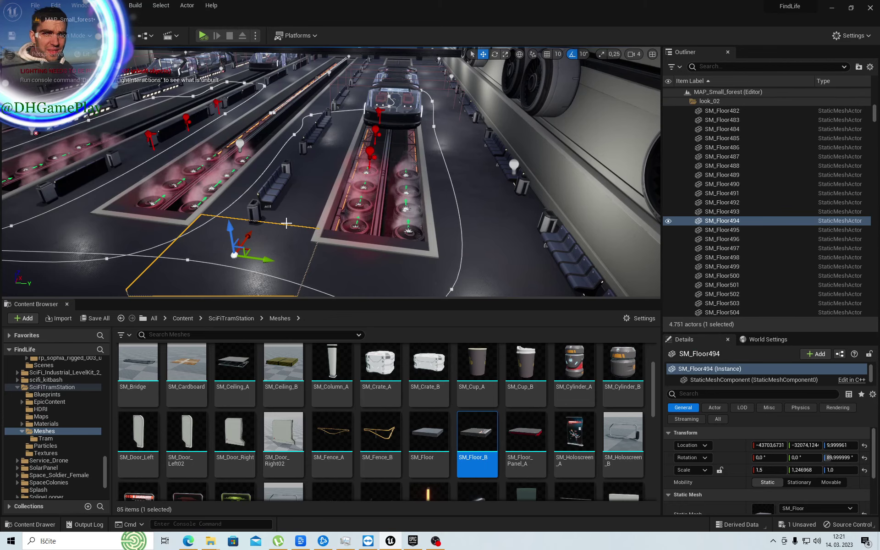
- Switch the Play mode to New Editor Window (PIE) to test the station level
mouse_move(315, 171)
right_mouse_down()
mouse_move(257, 151)
mouse_move(275, 156)
mouse_move(213, 4)
right_mouse_up()
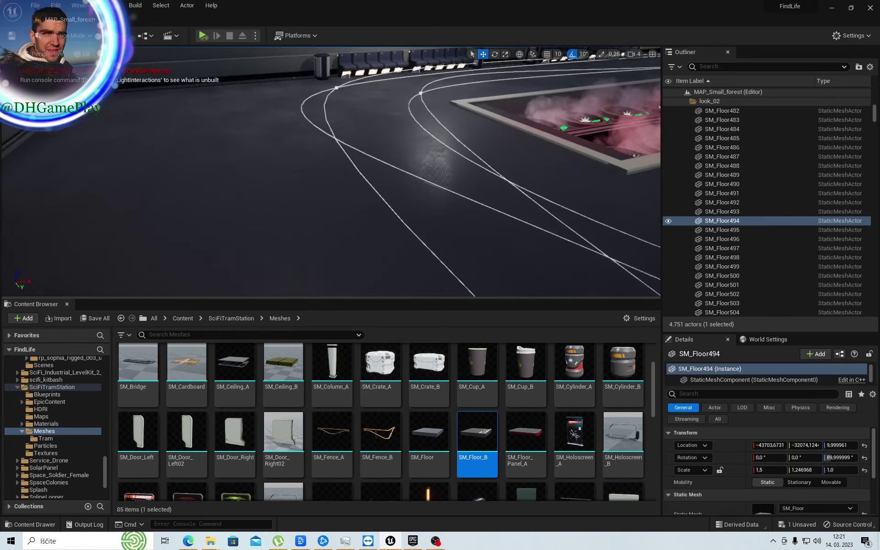
left_click(255, 36)
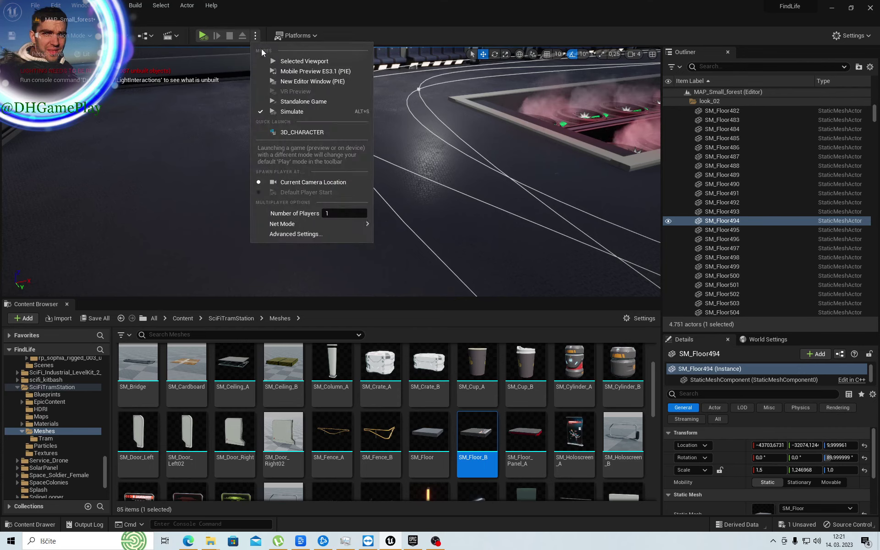
left_click(292, 81)
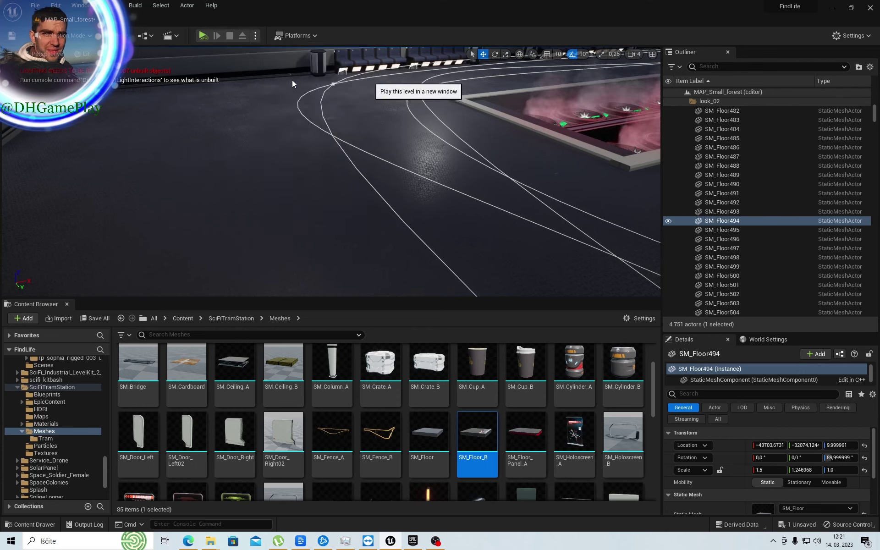
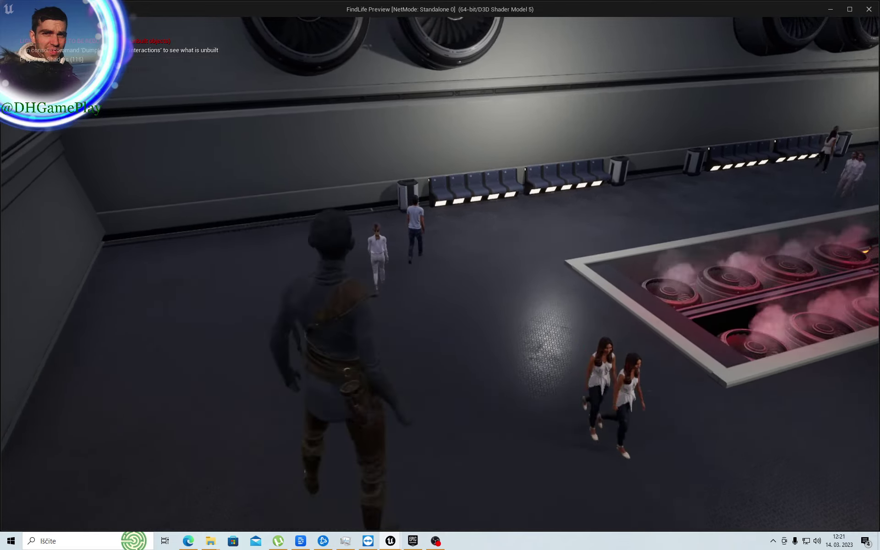
- Walk the character forward through the station hall past the passengers to the tram pit edge
key("space")
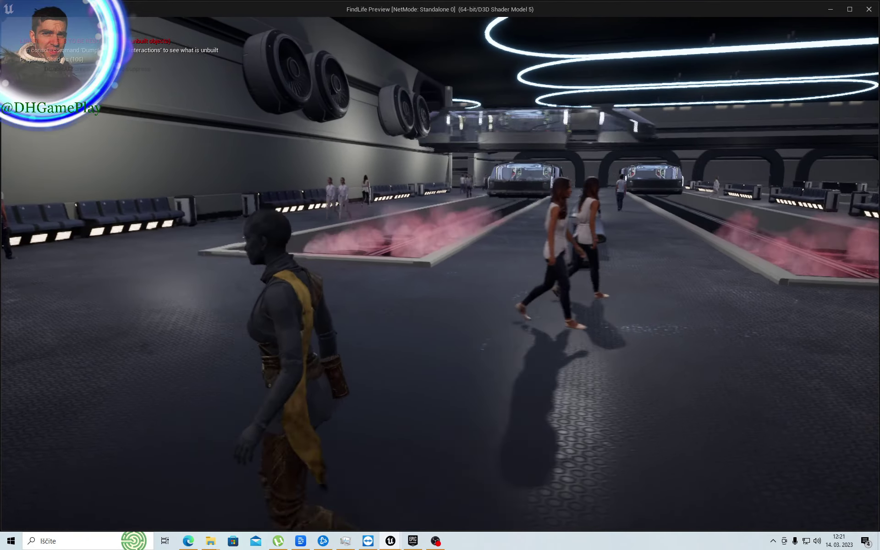
key("w")
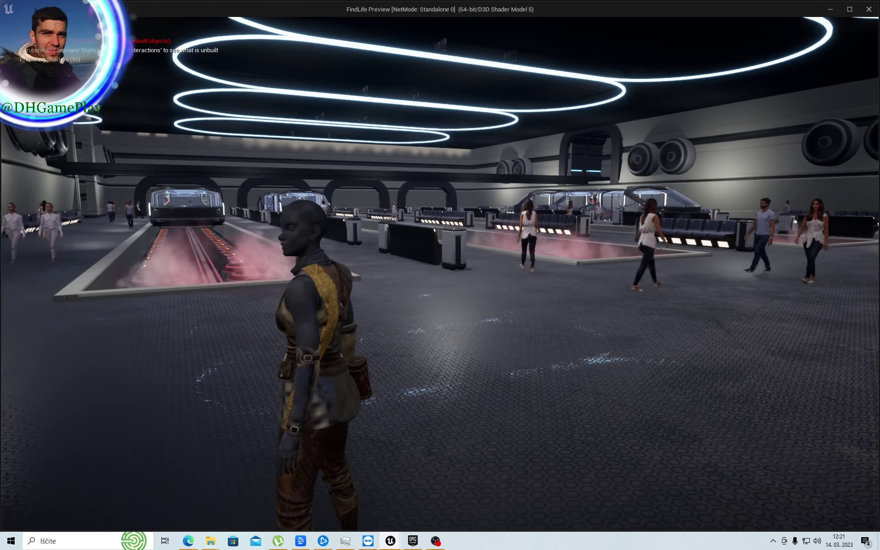
key("w")
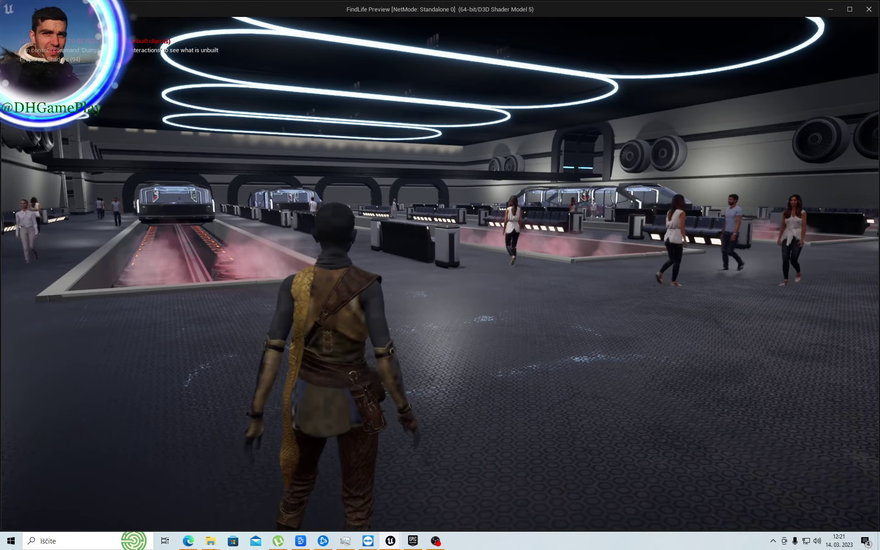
key("a")
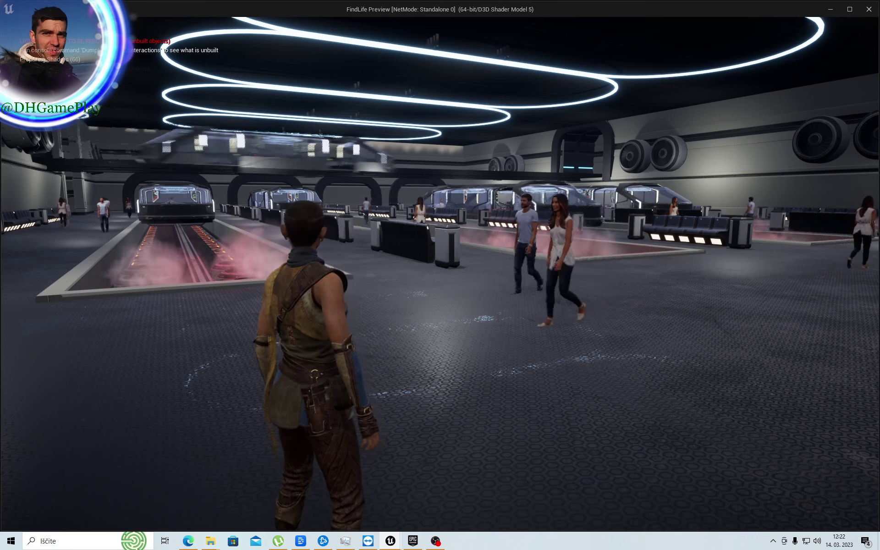
mouse_move(440, 275)
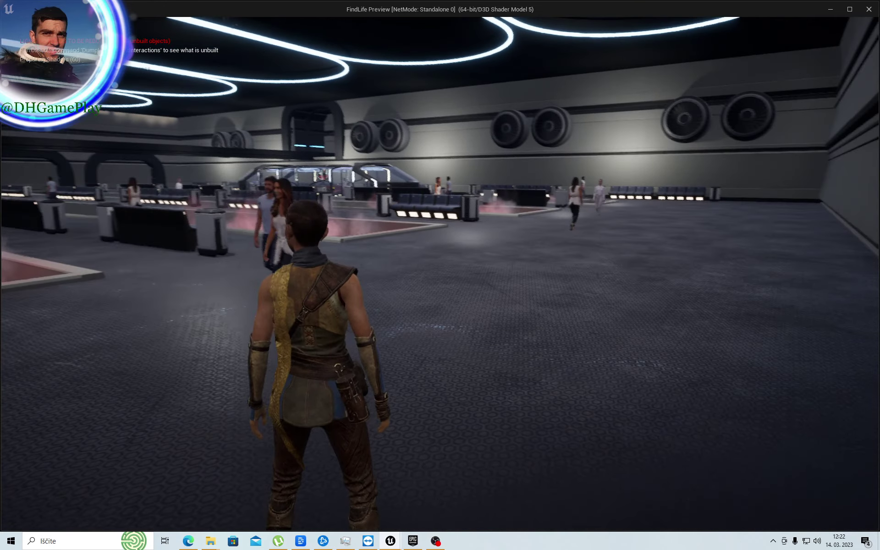
key("w")
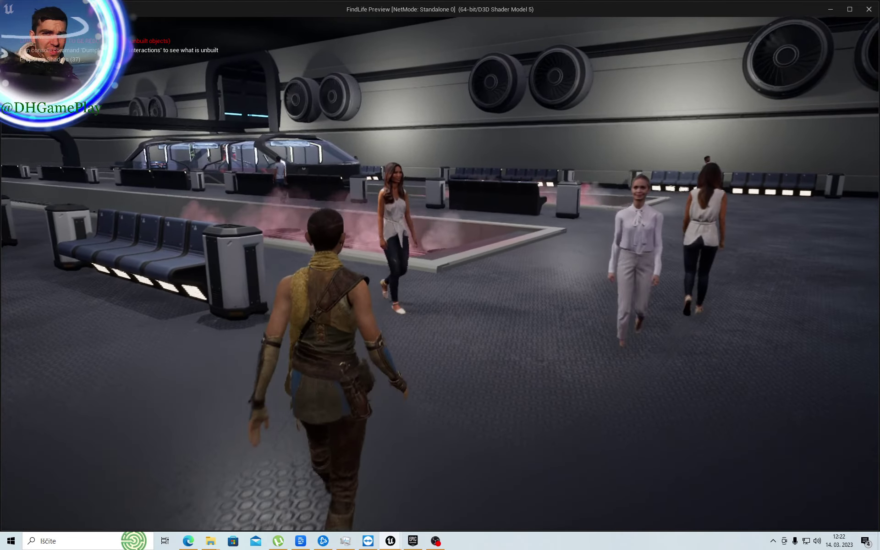
- Walk the character along the track walkway past the tram pods toward the tram
key("w")
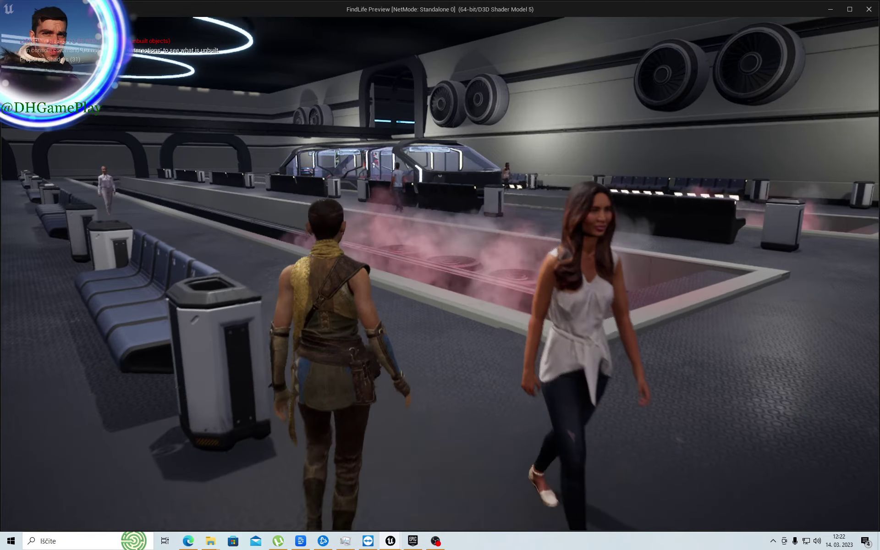
key("w")
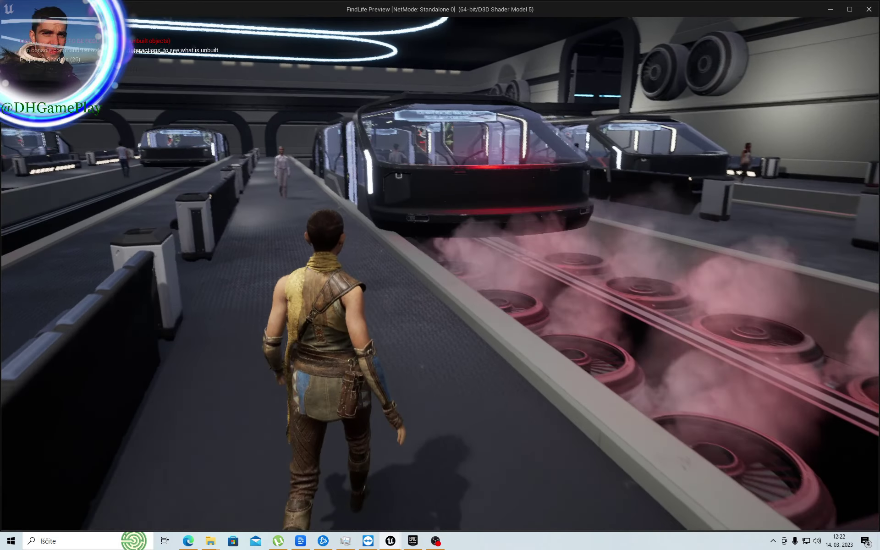
key("w")
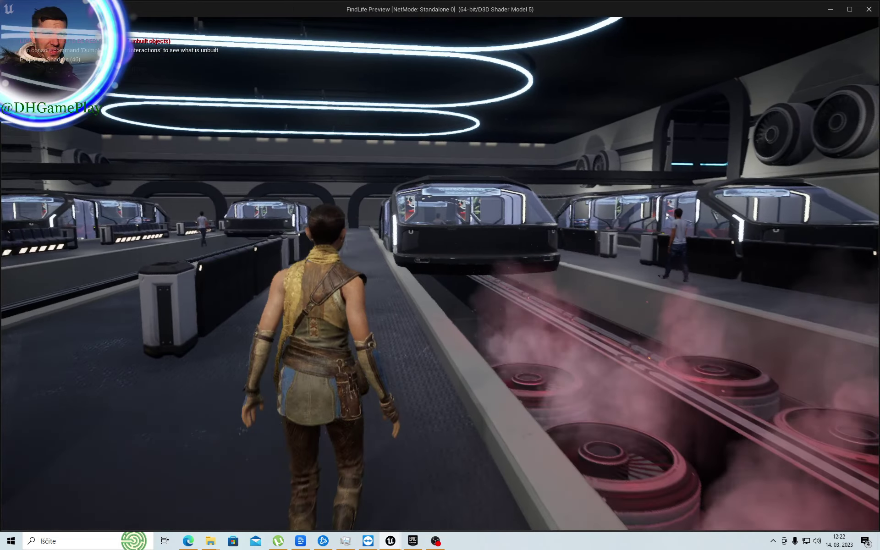
key("w")
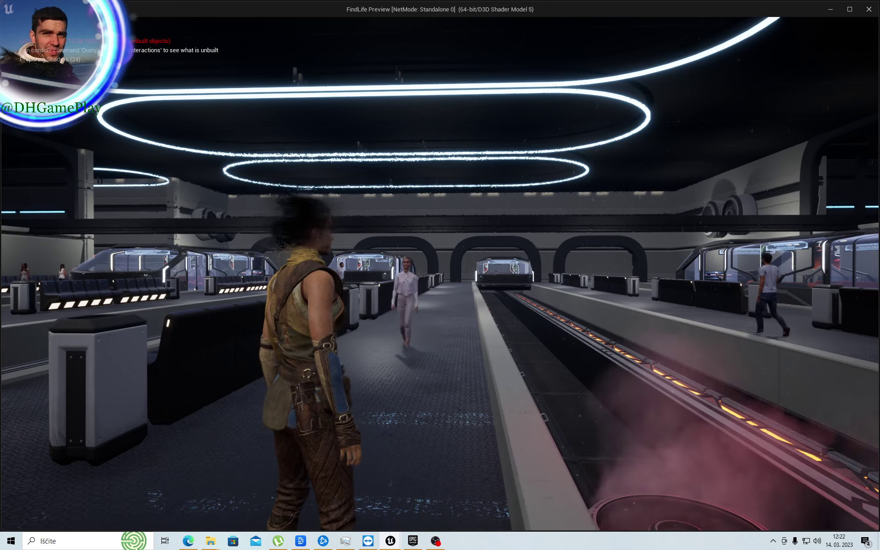
key("w")
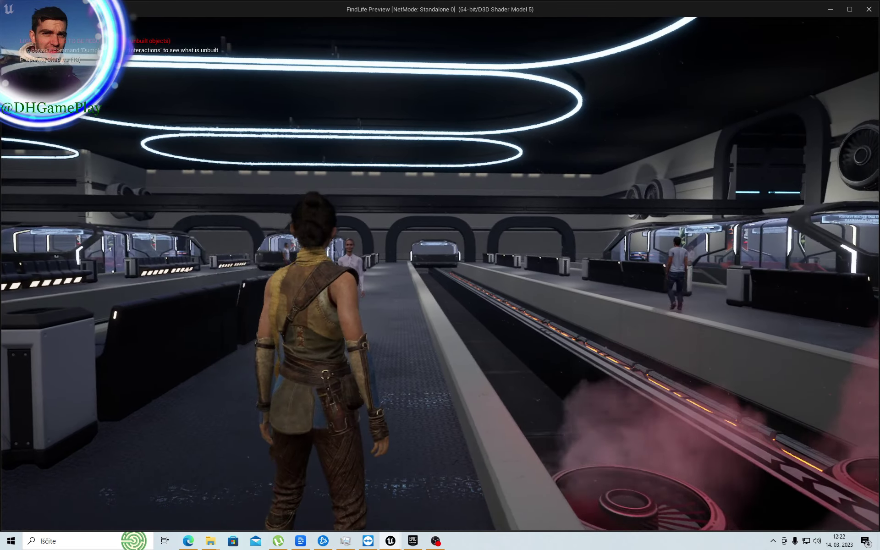
key("w")
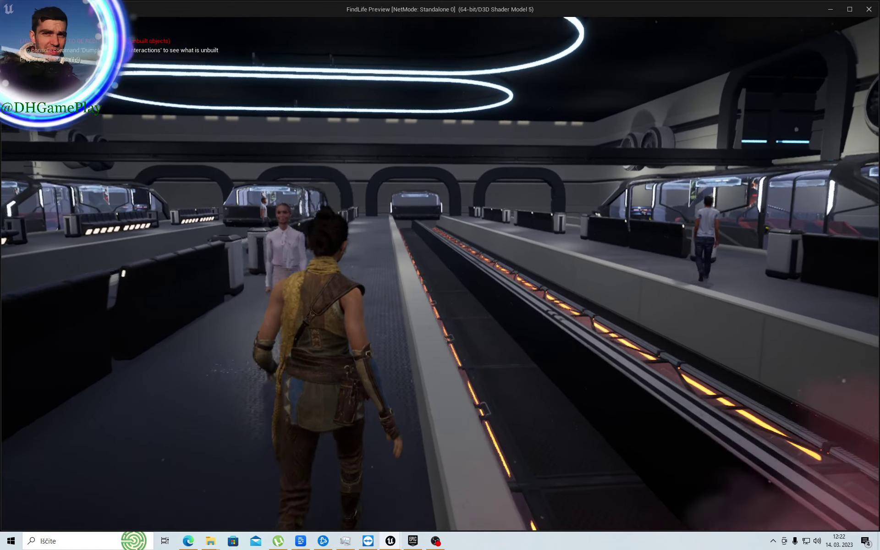
key("w")
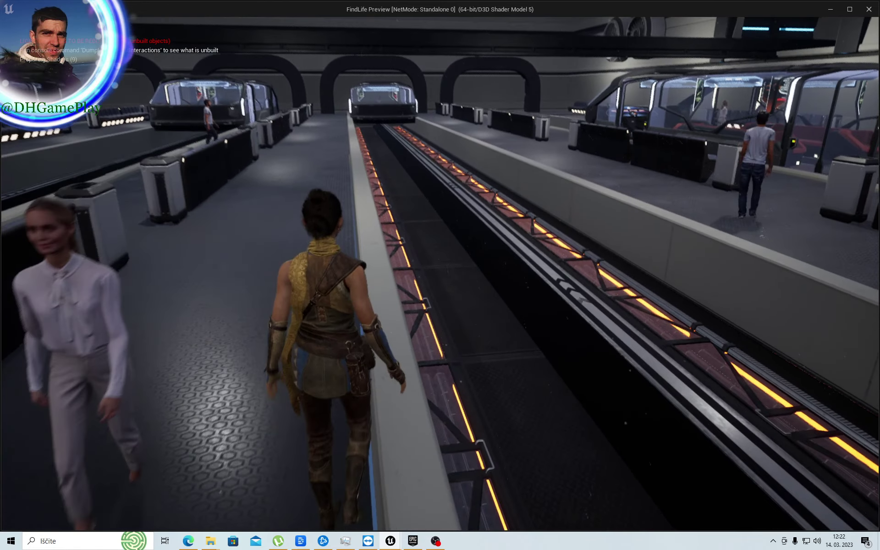
key("w")
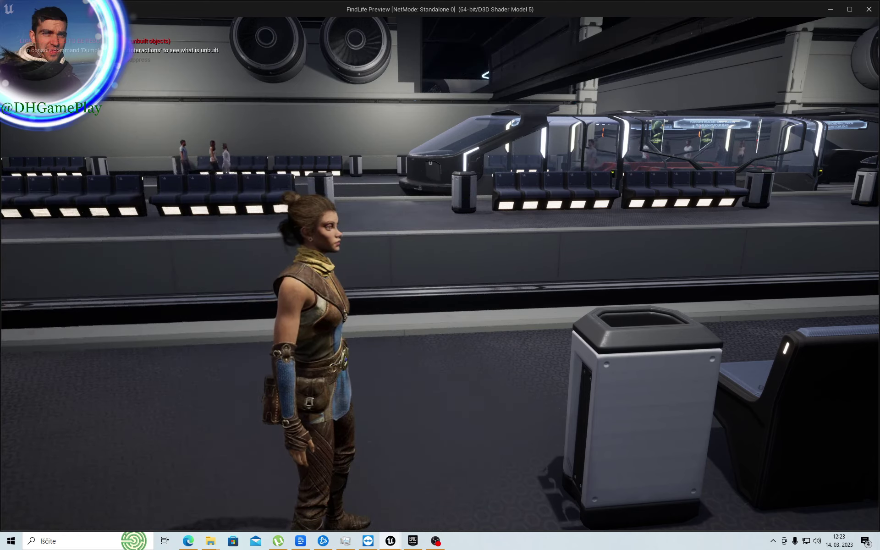
key("w")
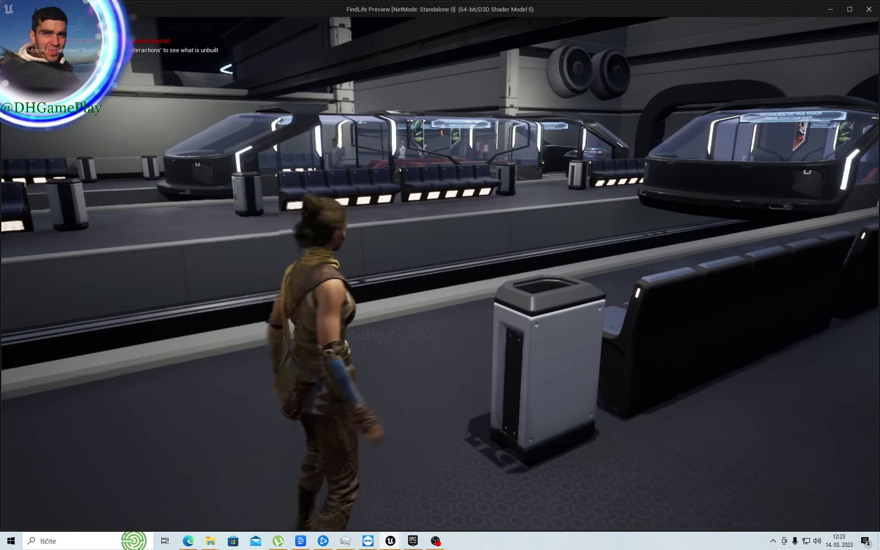
key("w")
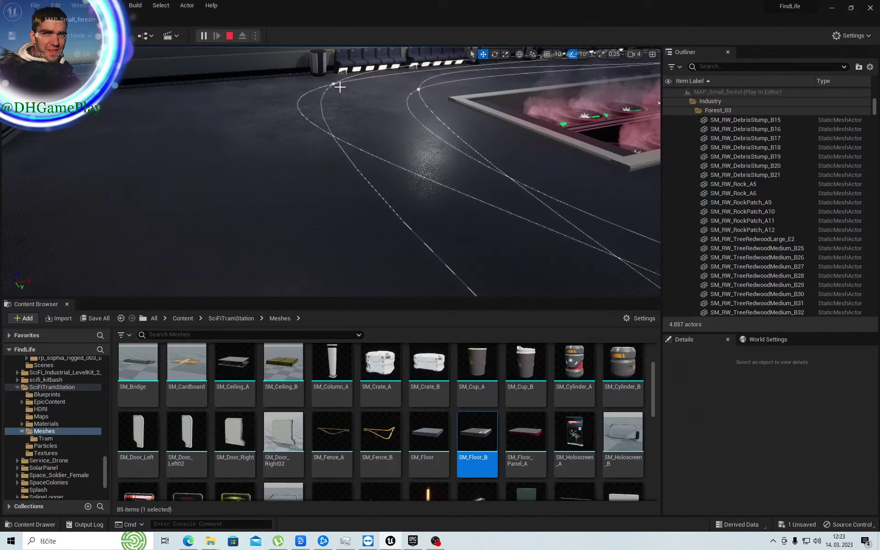
- Stop the play preview and fly in to select the tram BP_Tram2 for inspection
key("Escape")
mouse_move(313, 178)
right_mouse_down()
mouse_move(313, 138)
mouse_move(160, 189)
mouse_move(137, 174)
mouse_move(330, 174)
mouse_move(363, 195)
right_mouse_up()
key("w")
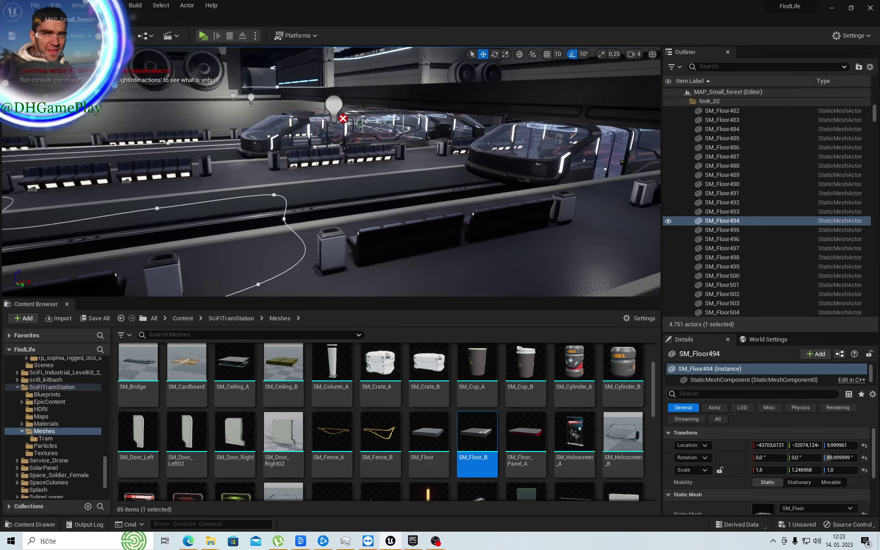
left_click(508, 172)
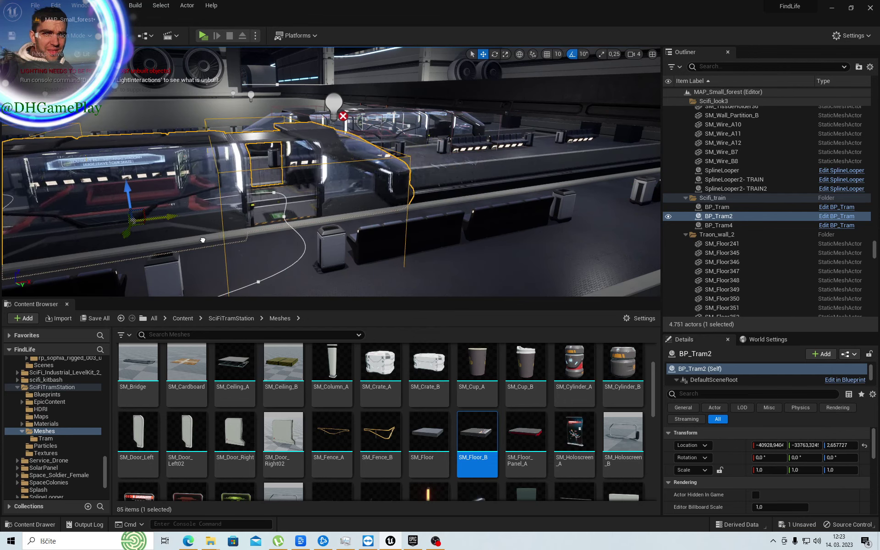
- Select floor tile SM_Floor303 and turn the view to look down the tram tracks
left_click(569, 238)
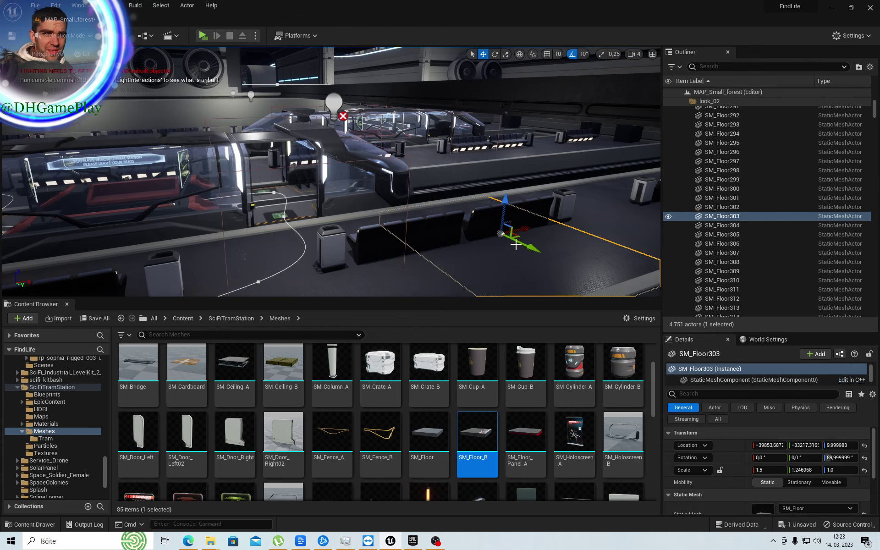
mouse_move(569, 239)
right_mouse_down()
mouse_move(504, 229)
mouse_move(504, 215)
mouse_move(458, 206)
mouse_move(454, 192)
mouse_move(467, 199)
right_mouse_up()
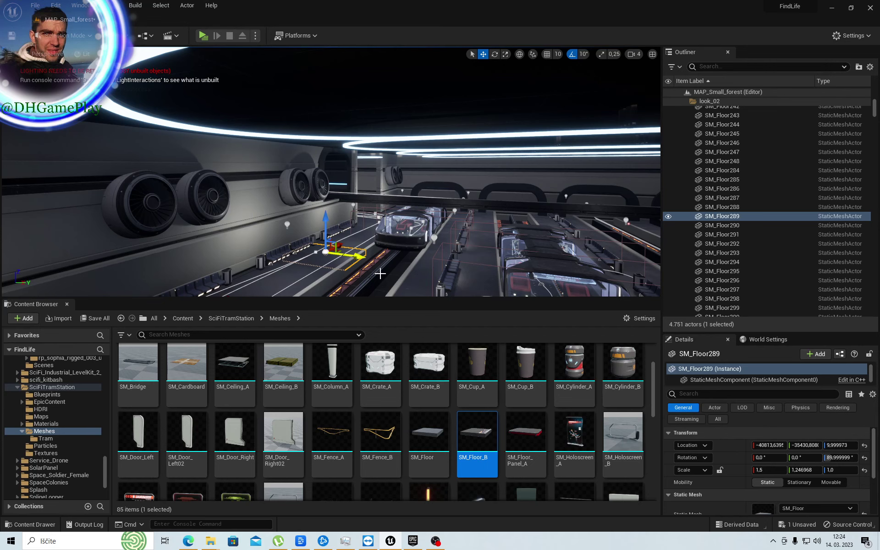
right_click_drag(407, 267, 406, 267)
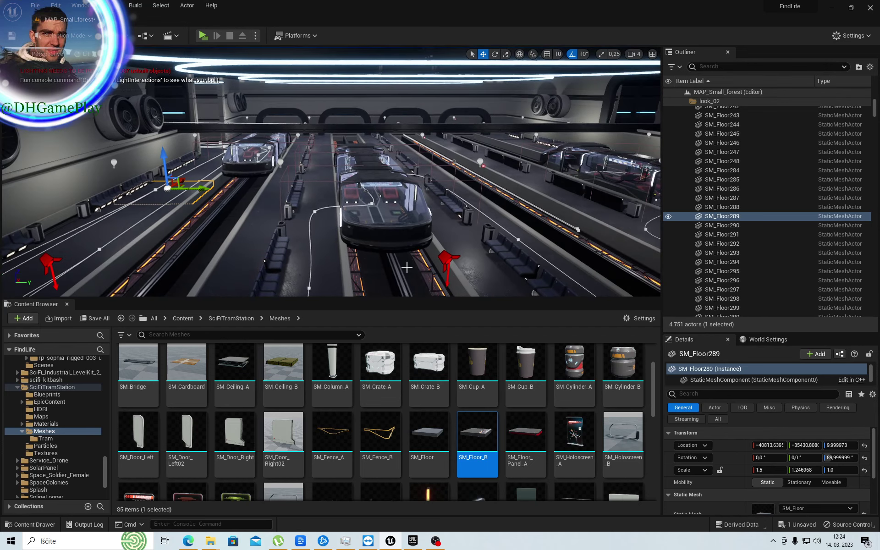